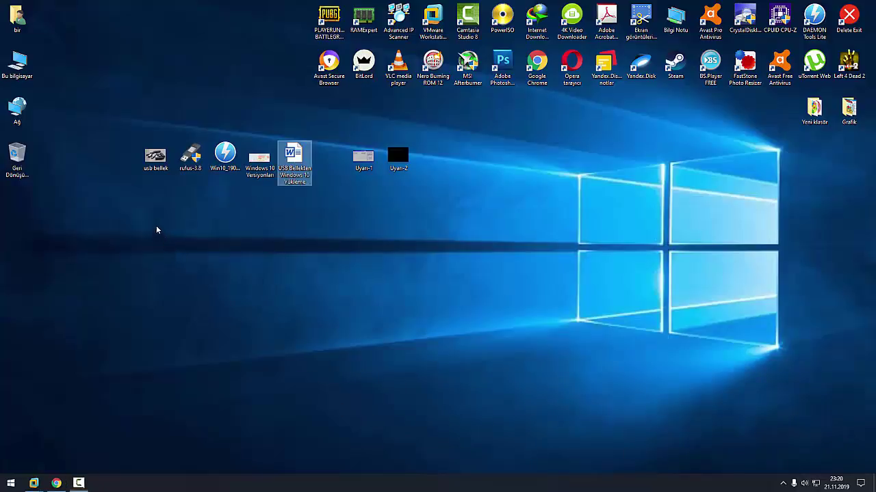
- View the usb bellek picture on the desktop, close it, and point out the Windows 10 ISO and rufus-3.8 files
{"action": "double_click", "coordinate": [155, 156]}
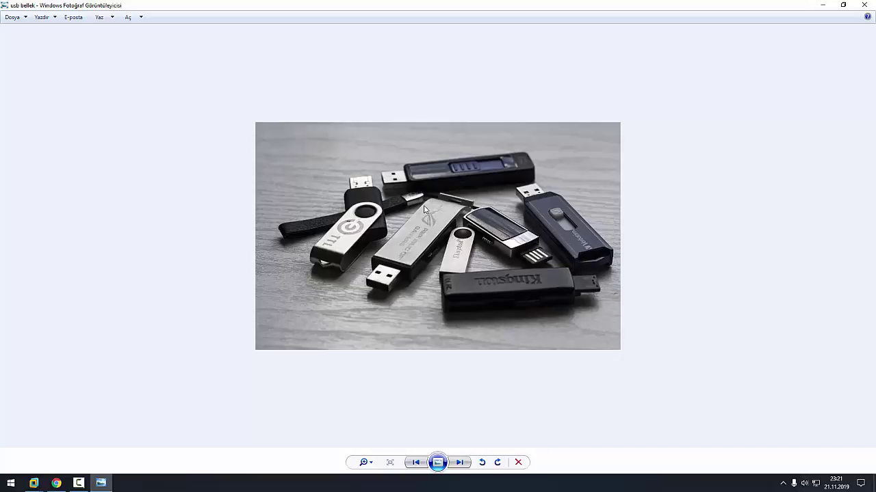
{"action": "left_click", "coordinate": [864, 5]}
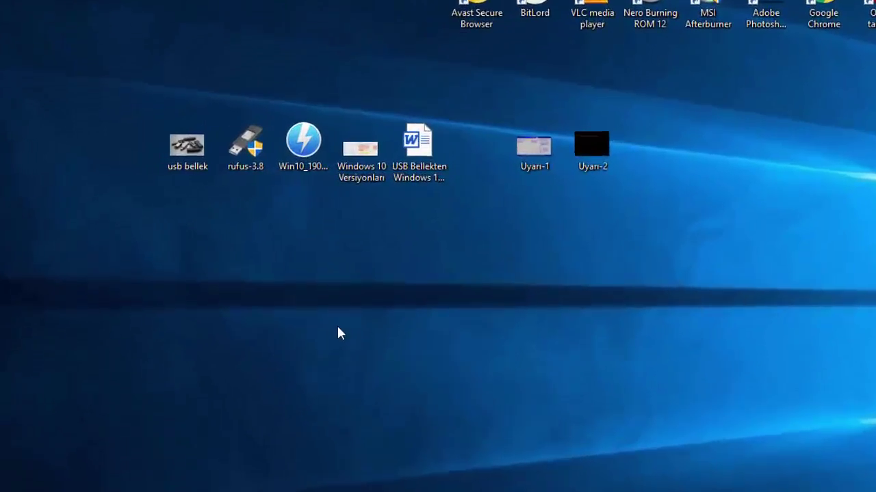
{"action": "left_click", "coordinate": [223, 169]}
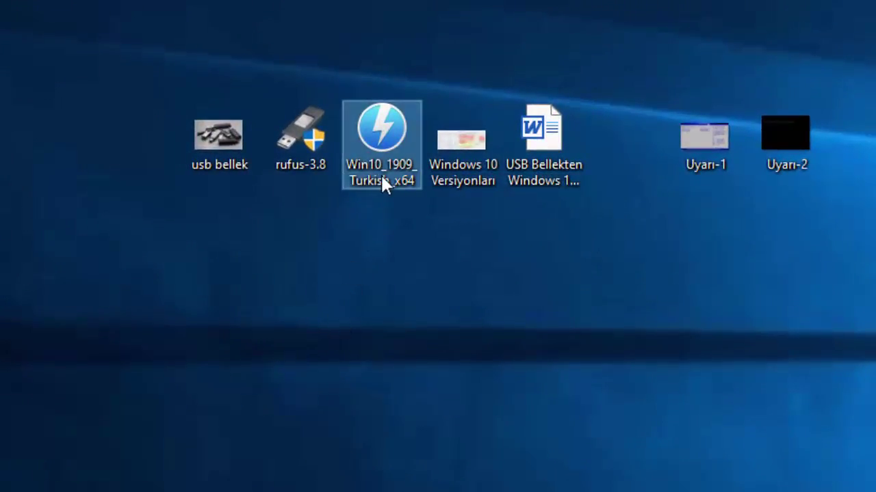
{"action": "left_click", "coordinate": [311, 166]}
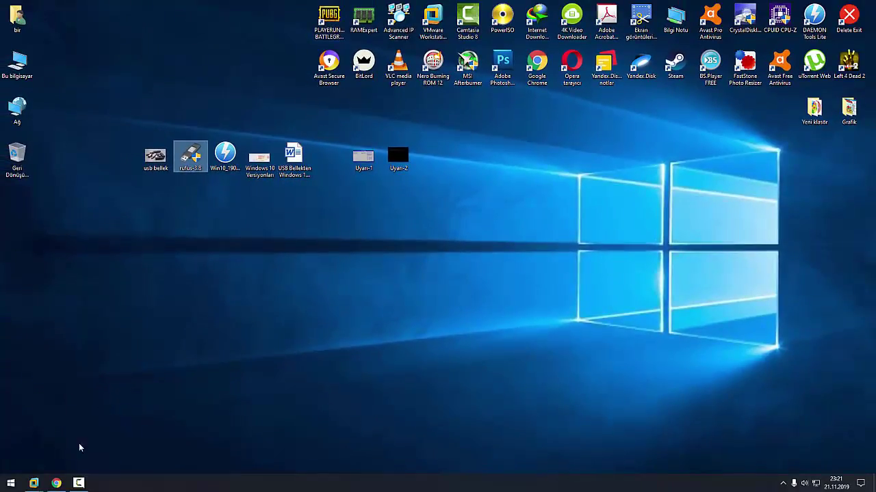
- Switch to Chrome, search Google for "rufus", and open the rufus.ie site from the results
{"action": "left_click", "coordinate": [56, 483]}
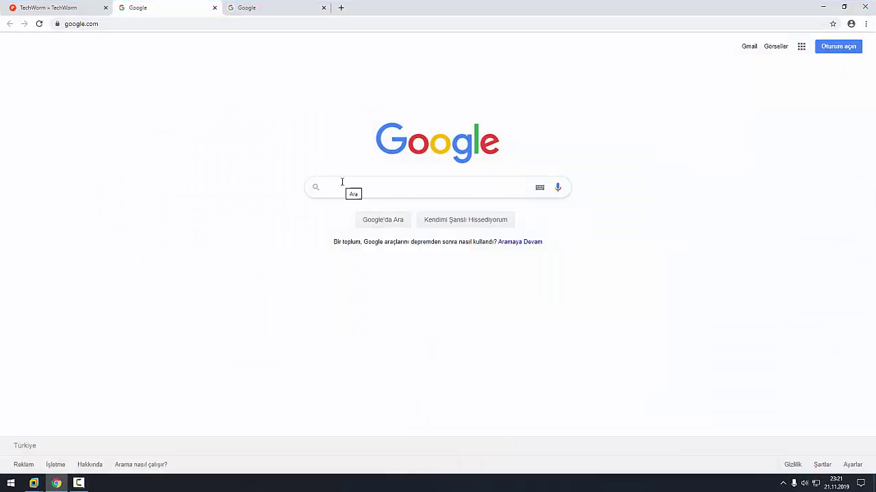
{"action": "type", "text": "rufus"}
{"action": "key", "text": "Return"}
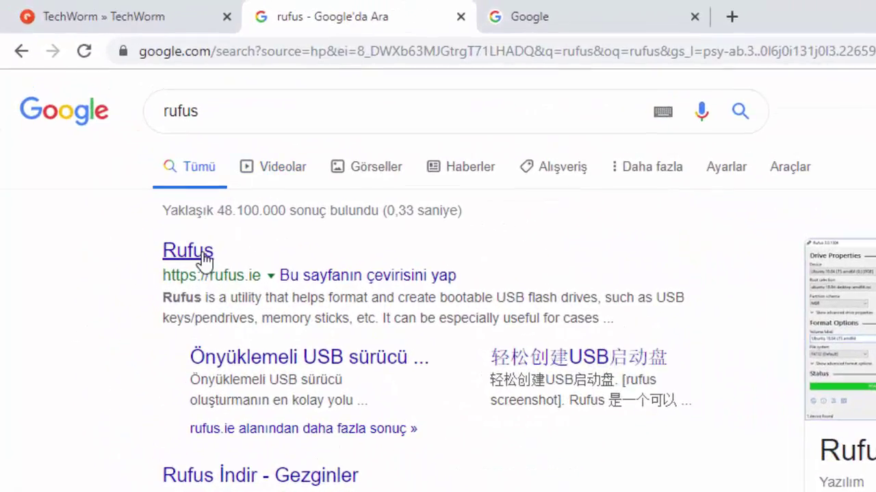
{"action": "left_click", "coordinate": [203, 260]}
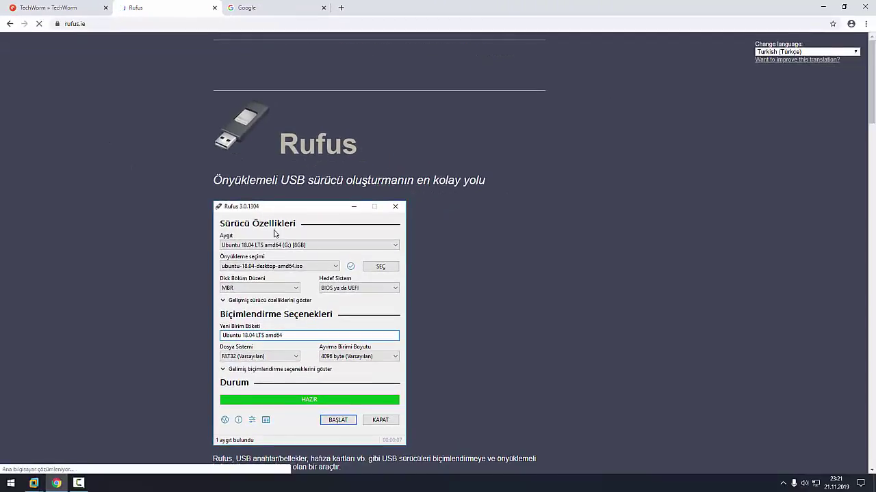
- Download Rufus 3.8 from the site's İndir section and return to the desktop
{"action": "scroll", "coordinate": [284, 242], "scroll_direction": "down", "scroll_amount": 3}
{"action": "scroll", "coordinate": [284, 242], "scroll_direction": "down", "scroll_amount": 5}
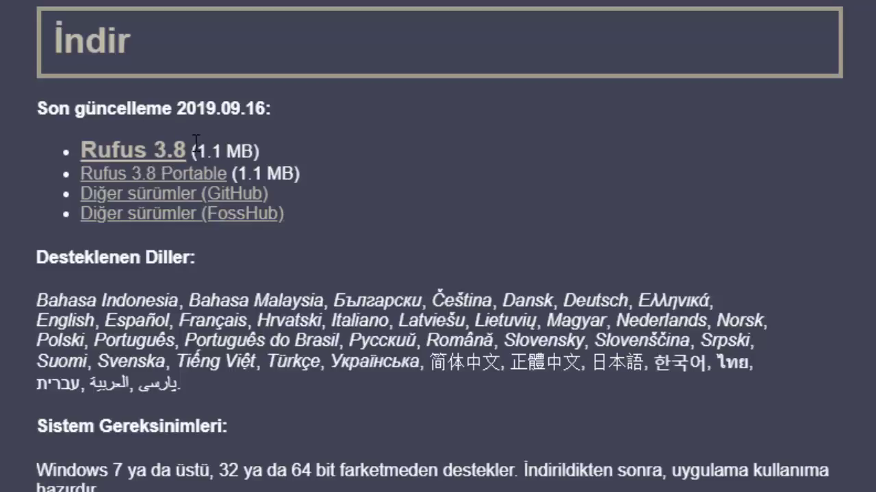
{"action": "left_click", "coordinate": [164, 155]}
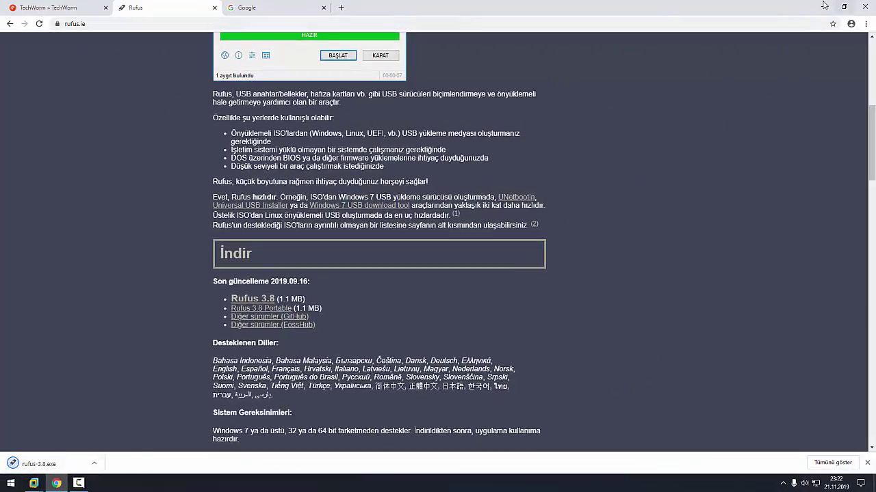
{"action": "left_click", "coordinate": [823, 7]}
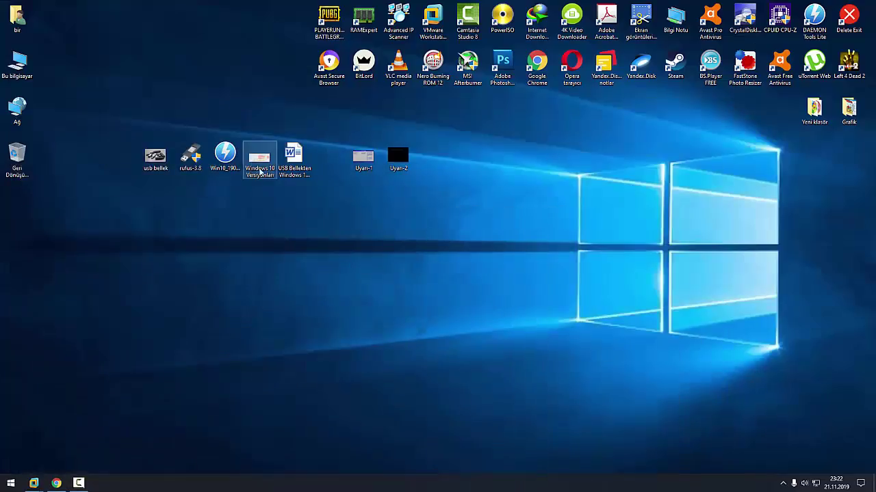
- Examine the size and file type in the properties of the Win10_1909_Turkish_x64 file, closing them when done
{"action": "left_click", "coordinate": [240, 161]}
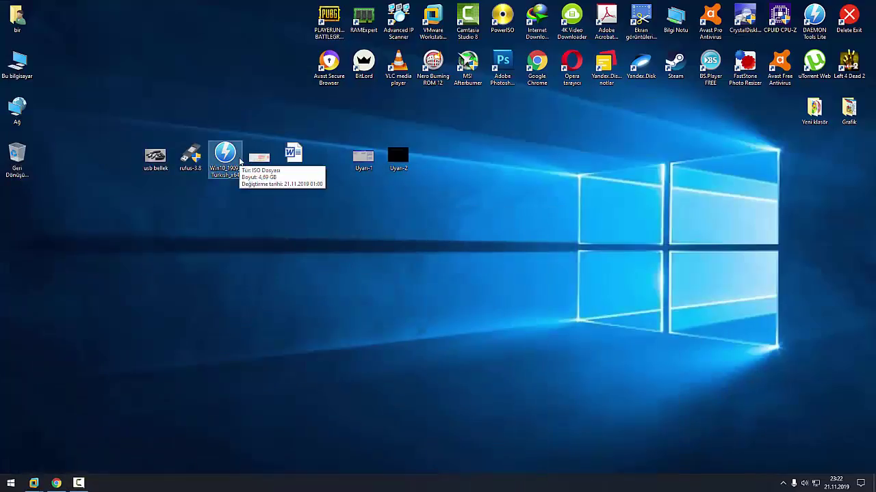
{"action": "left_click", "coordinate": [243, 219]}
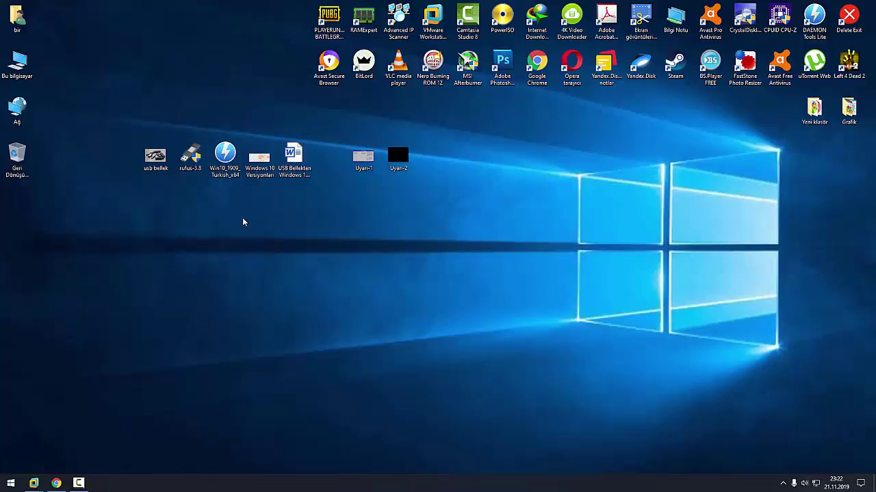
{"action": "left_click_drag", "start_coordinate": [118, 125], "coordinate": [428, 217]}
{"action": "left_click", "coordinate": [225, 163]}
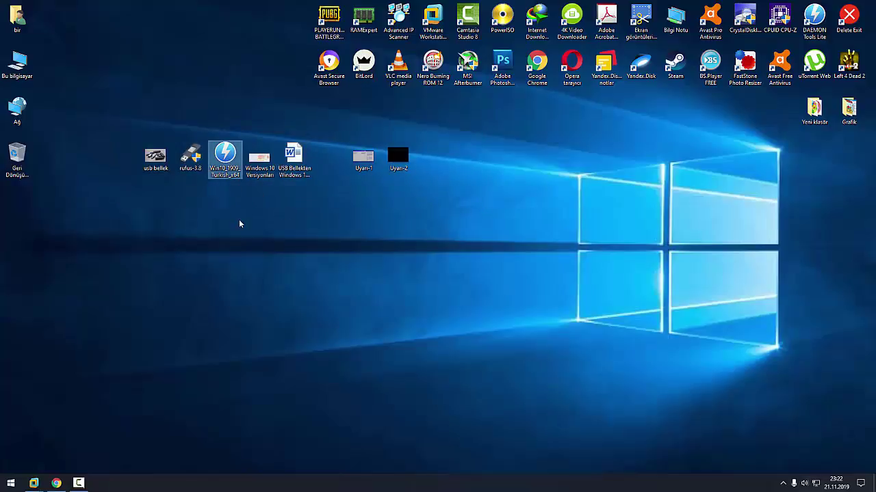
{"action": "right_click", "coordinate": [220, 171]}
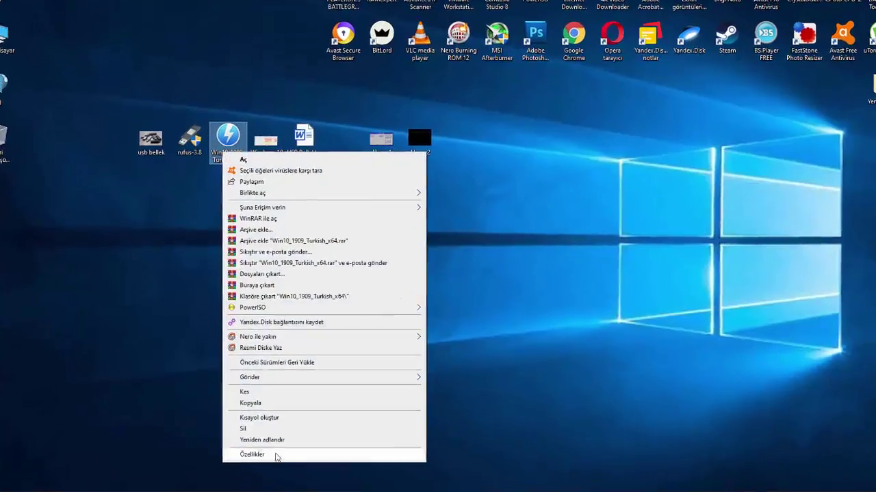
{"action": "left_click", "coordinate": [277, 455]}
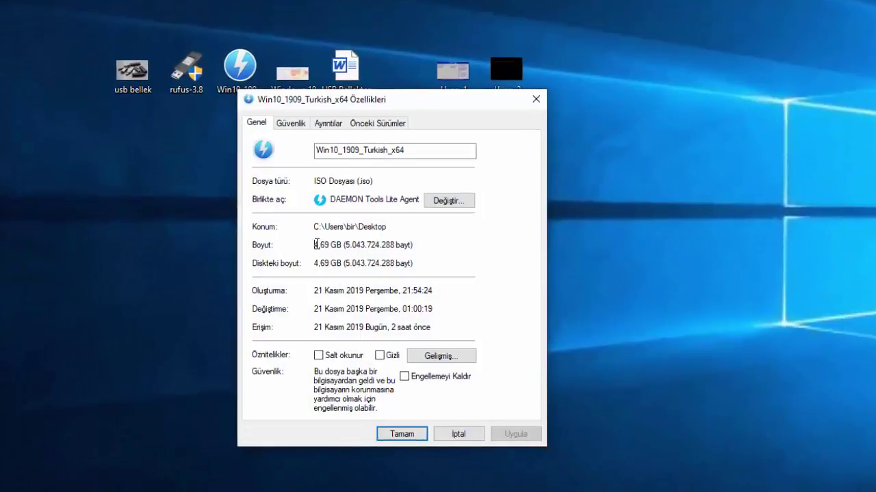
{"action": "left_click_drag", "start_coordinate": [316, 244], "coordinate": [430, 245]}
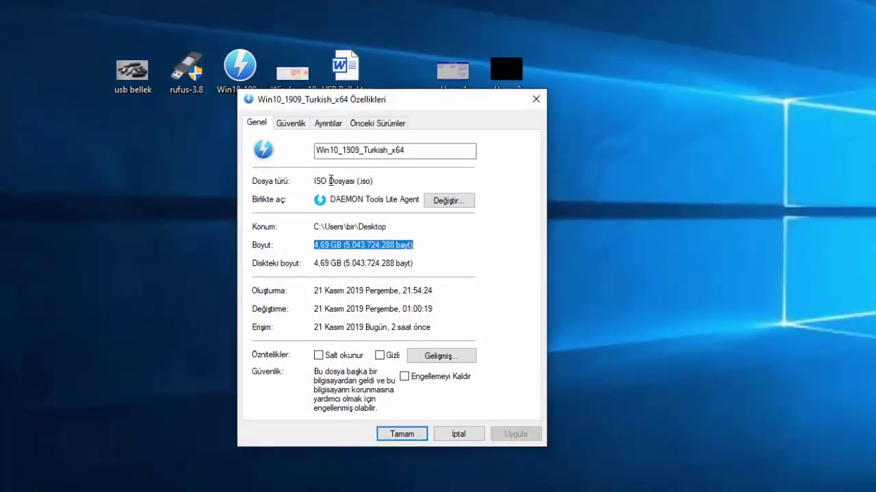
{"action": "left_click_drag", "start_coordinate": [375, 180], "coordinate": [310, 181]}
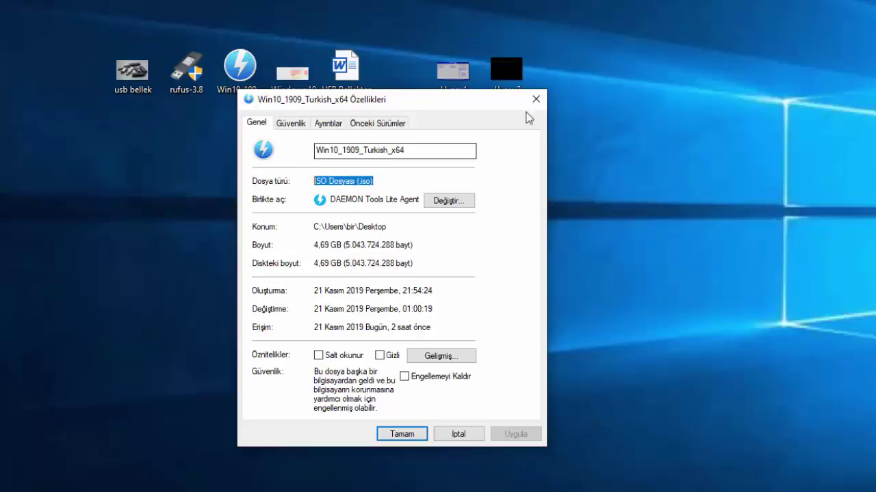
{"action": "left_click", "coordinate": [533, 101]}
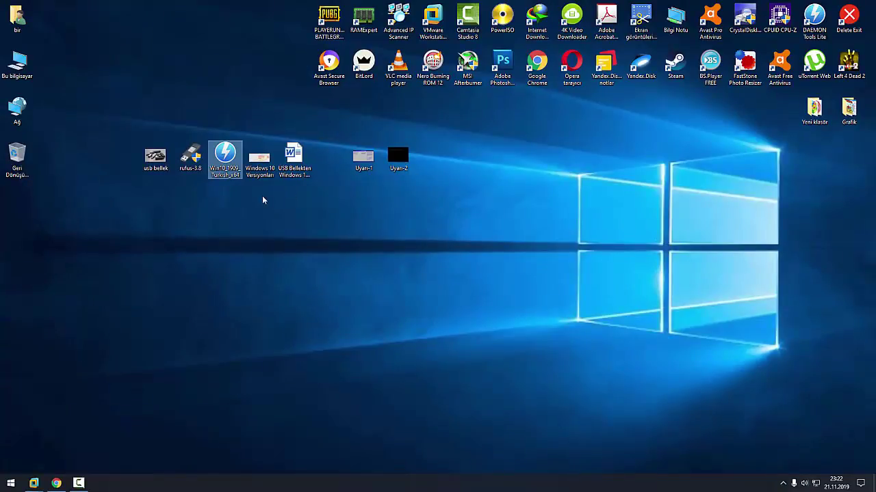
{"action": "mouse_move", "coordinate": [236, 170]}
{"action": "left_click_drag", "start_coordinate": [121, 127], "coordinate": [464, 205]}
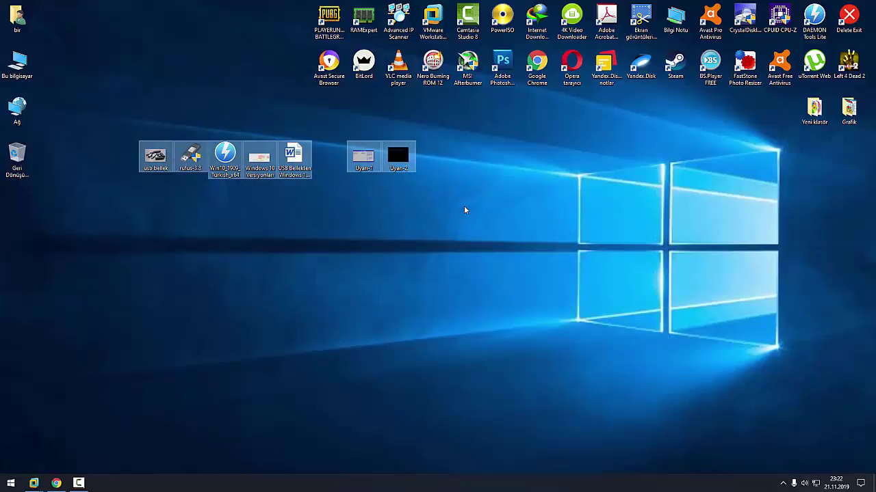
{"action": "left_click", "coordinate": [464, 207]}
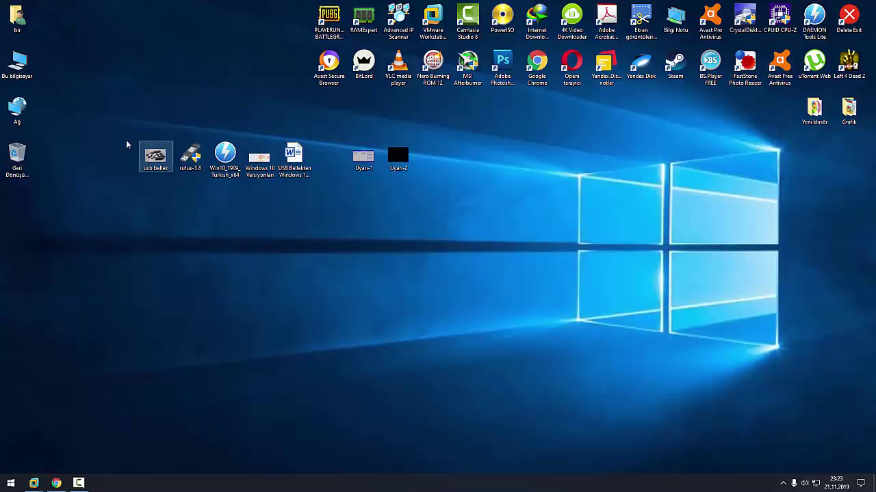
{"action": "left_click_drag", "start_coordinate": [125, 140], "coordinate": [445, 196]}
{"action": "left_click", "coordinate": [471, 208]}
{"action": "left_click_drag", "start_coordinate": [107, 122], "coordinate": [457, 219]}
{"action": "left_click", "coordinate": [457, 219]}
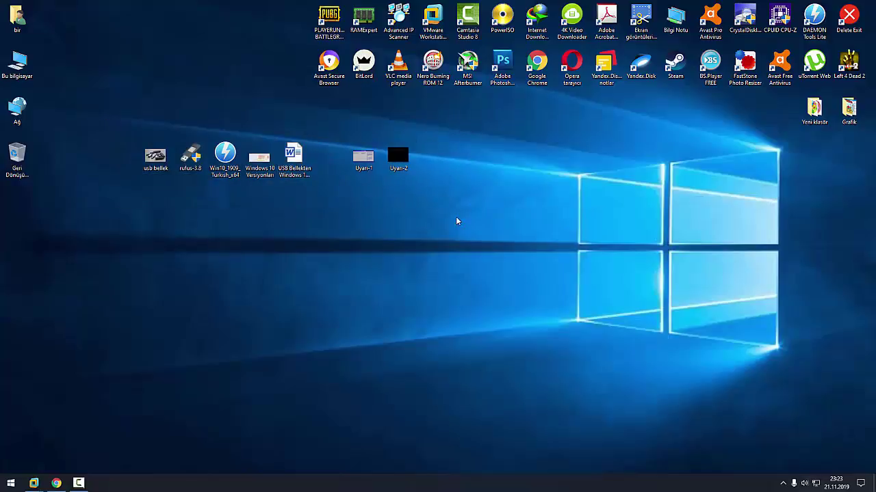
- View the Windows 10 Versiyonları picture from the desktop
{"action": "left_click", "coordinate": [258, 163]}
{"action": "double_click", "coordinate": [258, 162]}
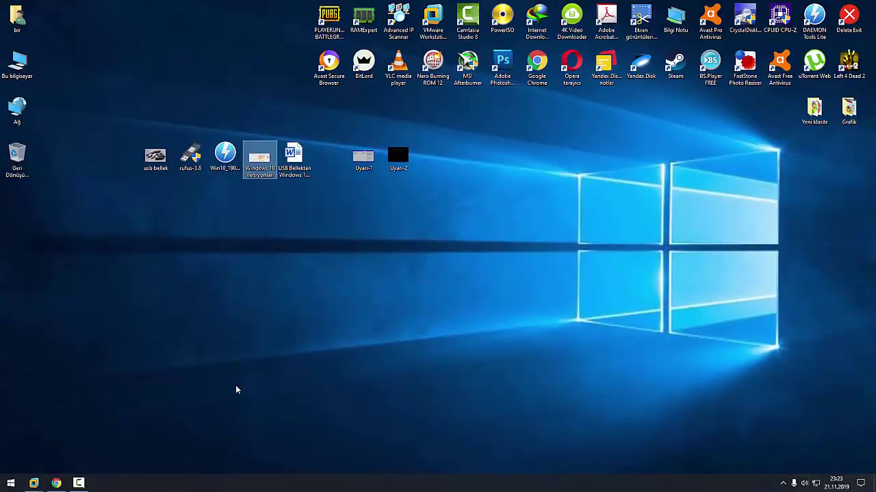
- Switch to Chrome and search for "windows 10 iso indir" in the open Google tab
{"action": "left_click", "coordinate": [57, 483]}
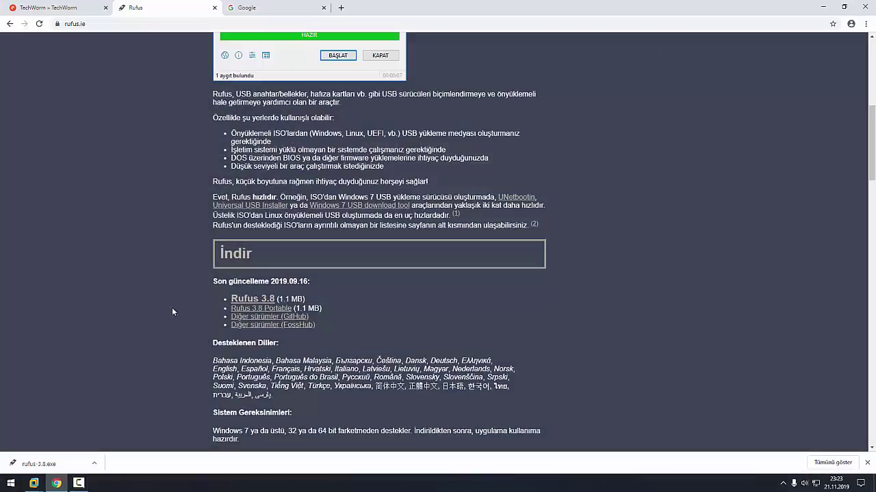
{"action": "left_click", "coordinate": [252, 8]}
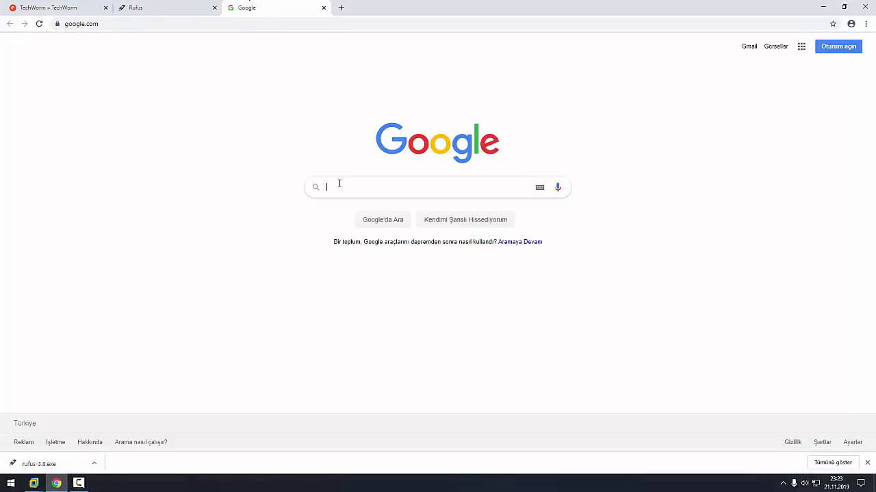
{"action": "type", "text": "indows 10"}
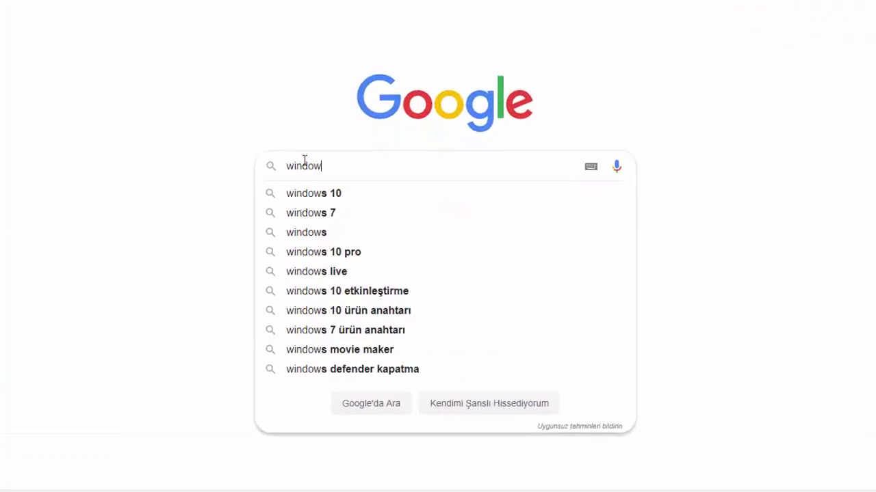
{"action": "type", "text": " iso"}
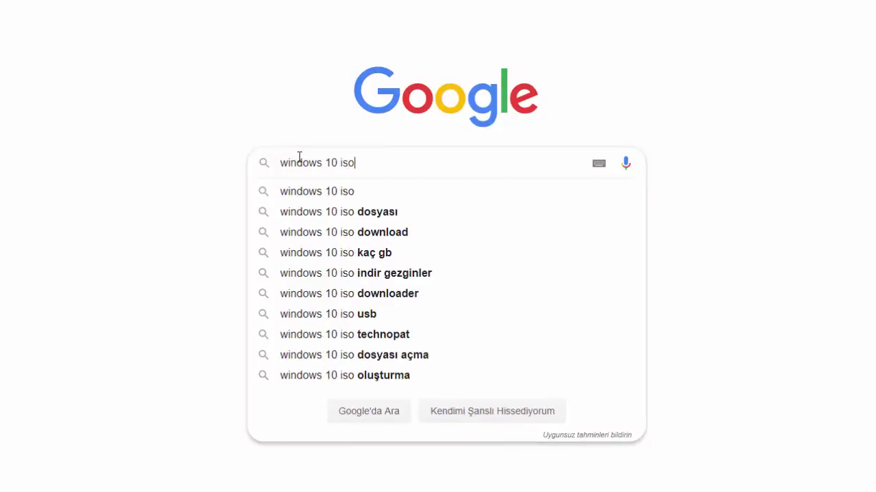
{"action": "type", "text": " indir"}
{"action": "key", "text": "Return"}
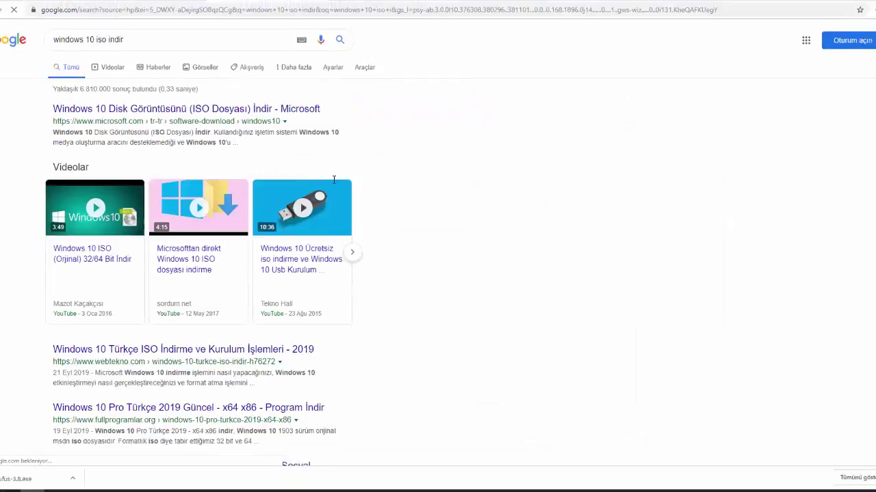
- Open Microsoft's Windows 10 disk image (ISO) download page from the search results
{"action": "left_click", "coordinate": [183, 42]}
{"action": "left_click_drag", "start_coordinate": [183, 41], "coordinate": [0, 127]}
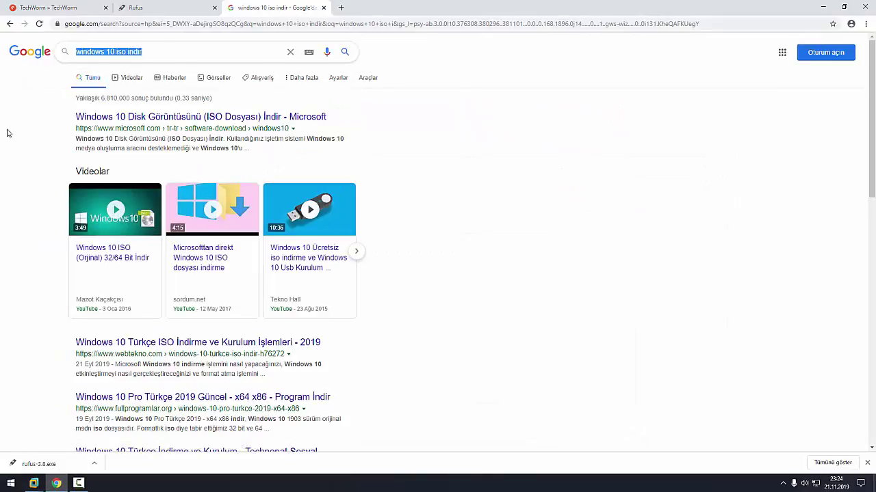
{"action": "left_click", "coordinate": [54, 128]}
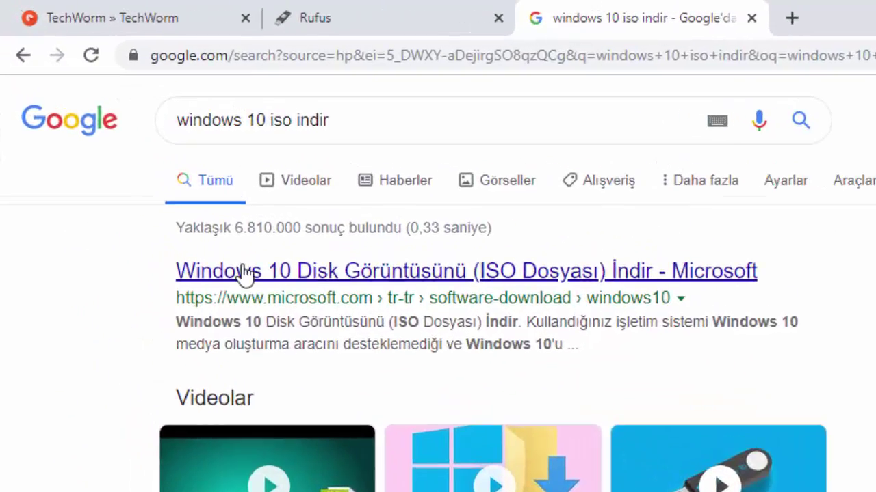
{"action": "left_click", "coordinate": [291, 270]}
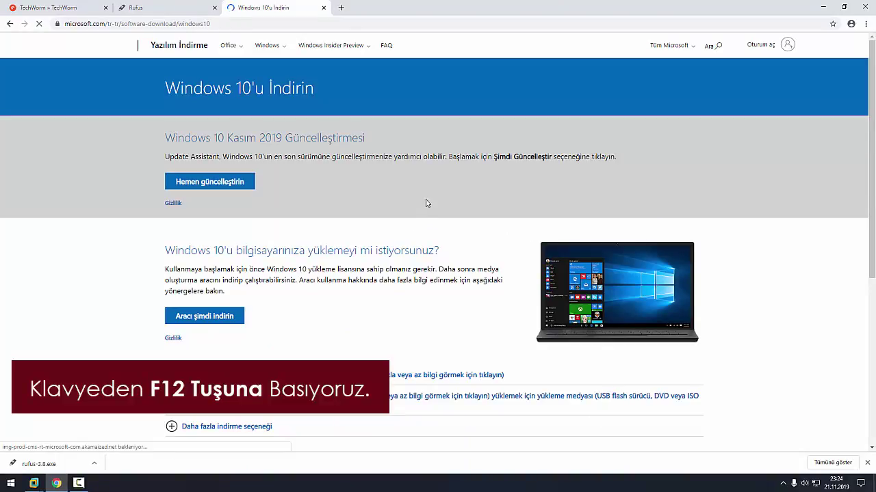
- Open the browser's developer tools and display the download page in the Responsive device view
{"action": "key", "text": "F12"}
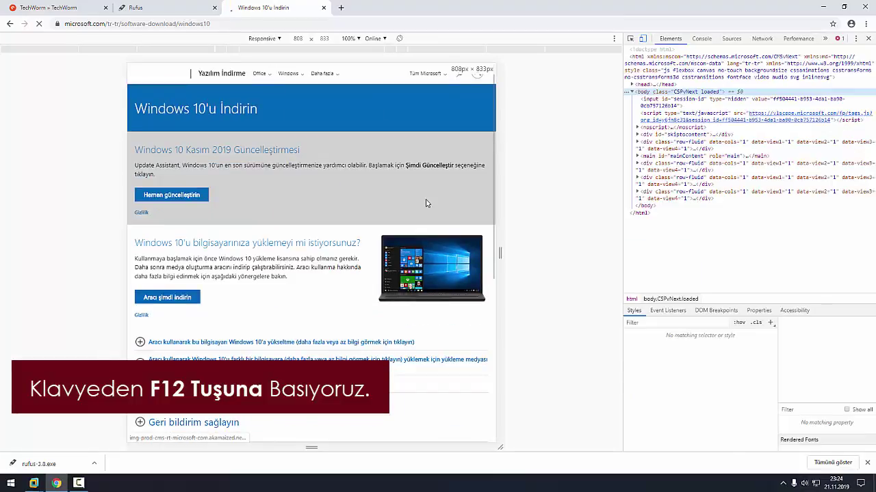
{"action": "left_click", "coordinate": [645, 39]}
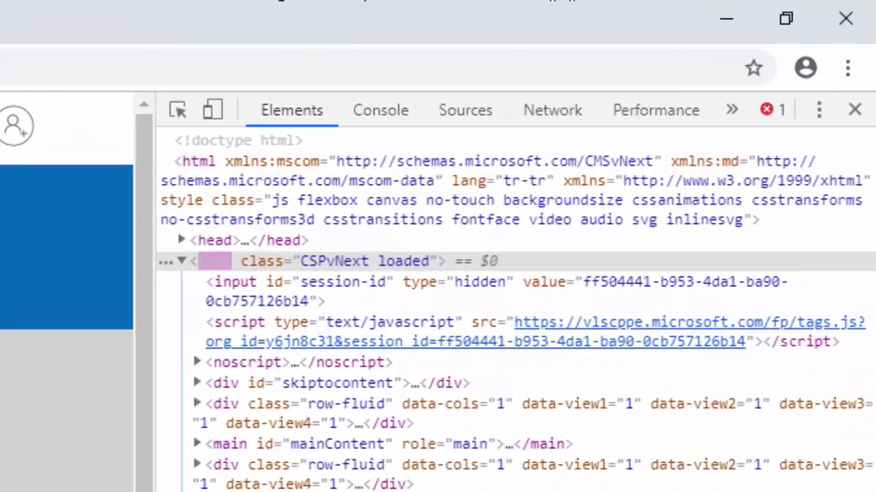
{"action": "left_click", "coordinate": [219, 109]}
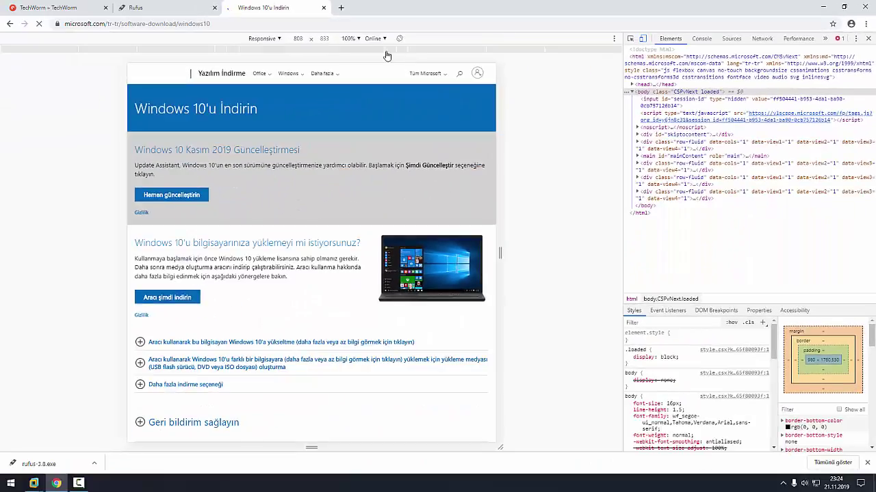
- Reload the Microsoft Windows 10 download page in the device view to bring up its ISO version
{"action": "left_click", "coordinate": [346, 21]}
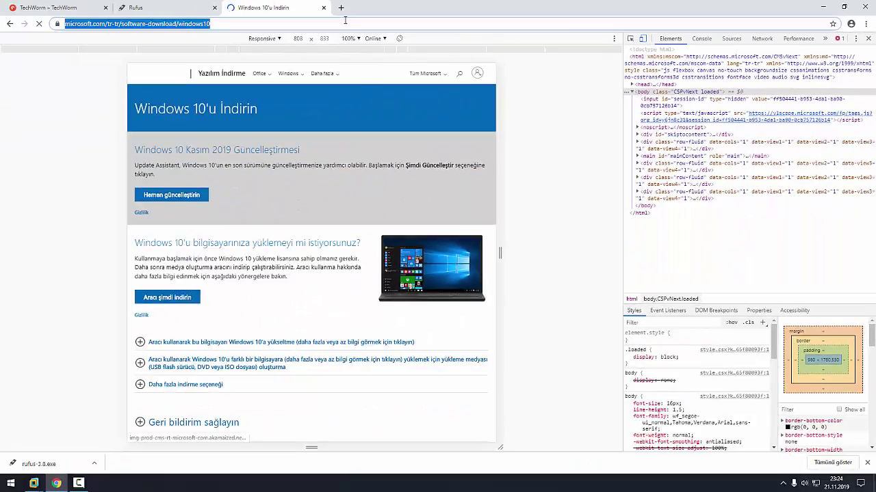
{"action": "key", "text": "Return"}
{"action": "left_click", "coordinate": [237, 24]}
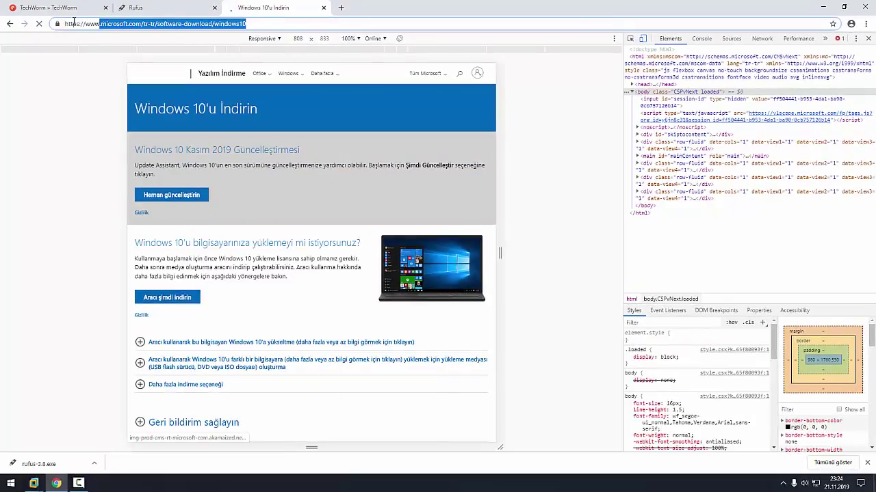
{"action": "key", "text": "Return"}
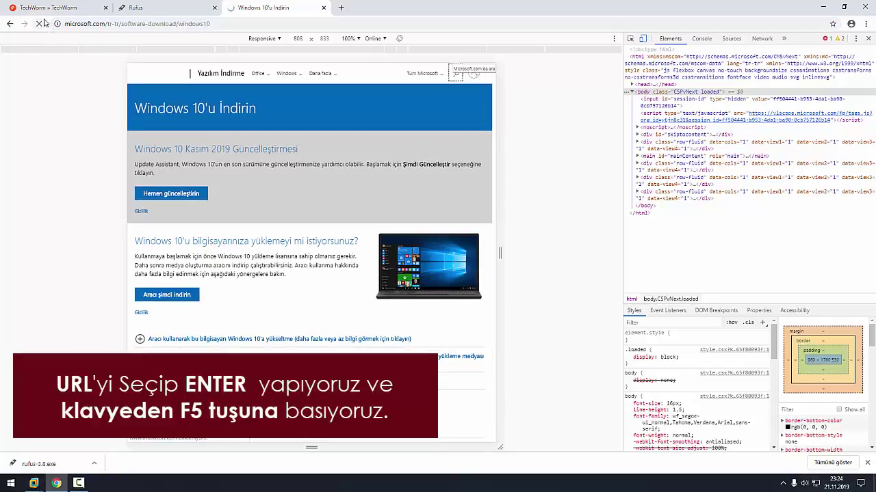
{"action": "key", "text": "F5"}
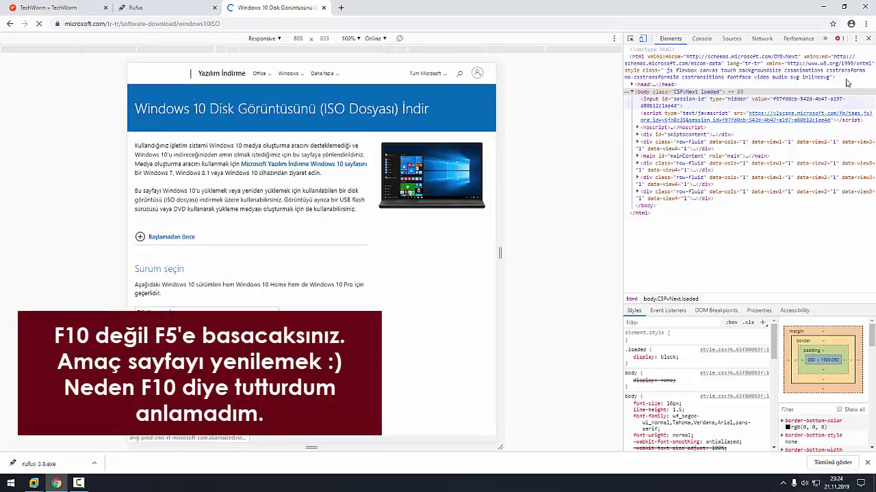
- Turn the device view off and on again, narrow the responsive viewport to 632 px, and reload the ISO page
{"action": "left_click", "coordinate": [643, 40]}
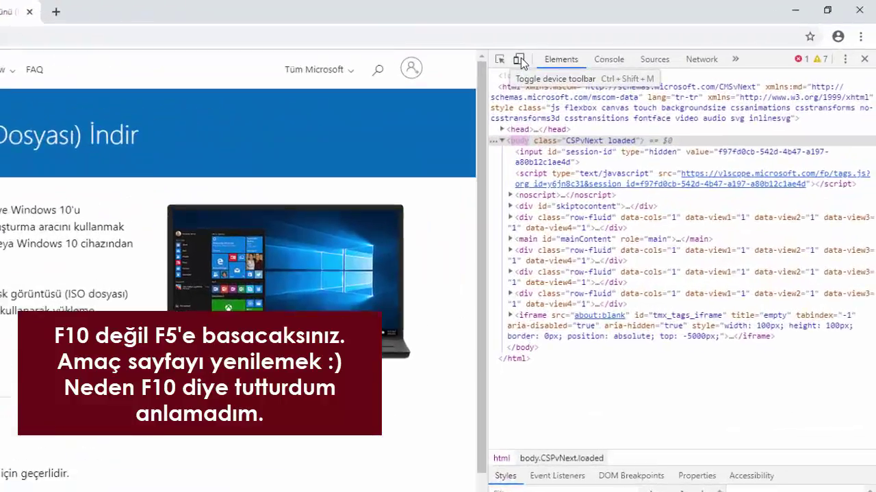
{"action": "left_click", "coordinate": [520, 61]}
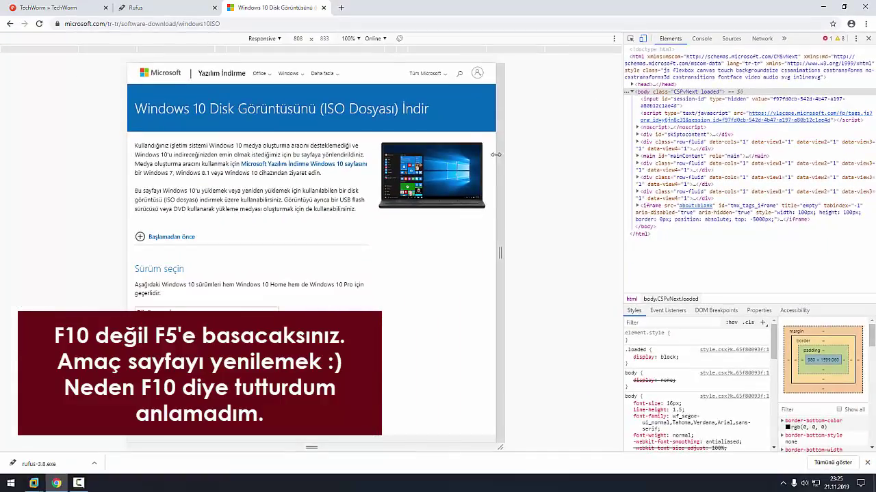
{"action": "left_click_drag", "start_coordinate": [495, 154], "coordinate": [466, 139]}
{"action": "left_click", "coordinate": [295, 25]}
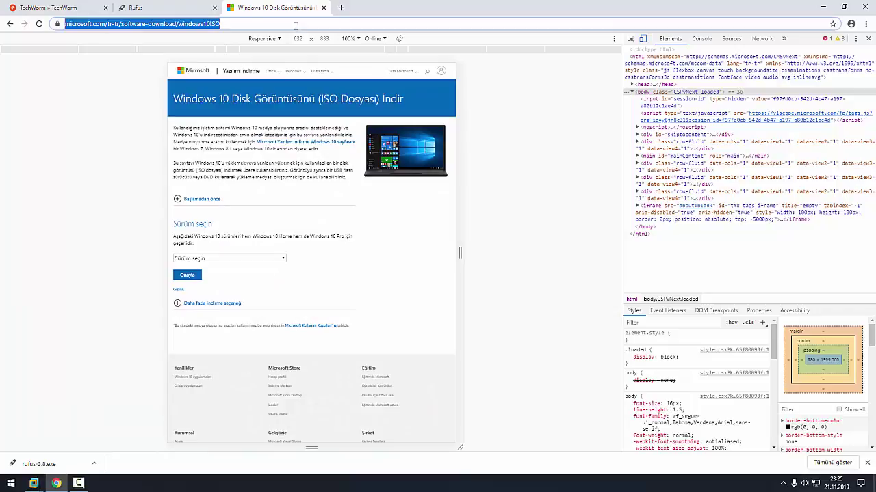
{"action": "key", "text": "Return"}
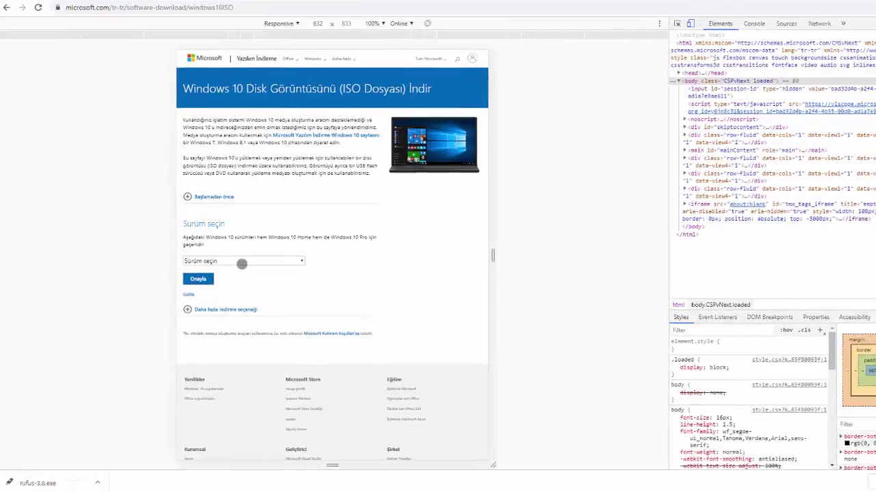
- Choose Windows 10 under the Windows 10 November 2019 Update as the edition and confirm it
{"action": "left_click", "coordinate": [228, 259]}
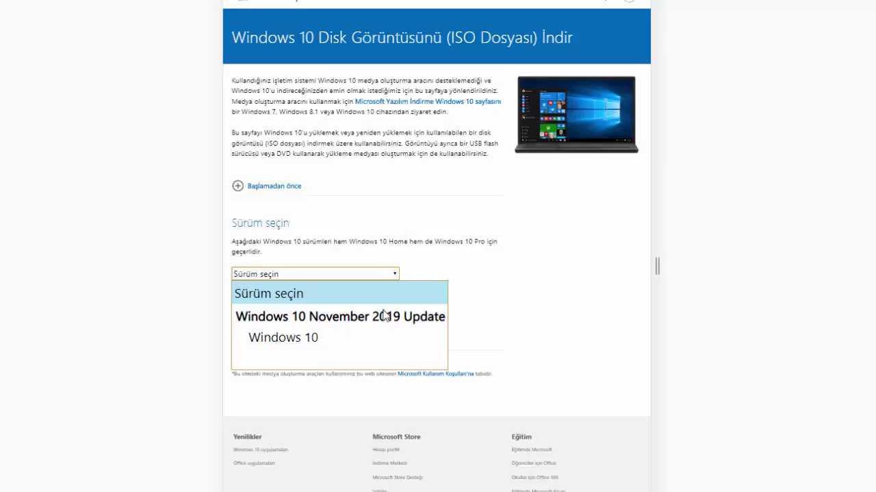
{"action": "left_click", "coordinate": [297, 337]}
{"action": "left_click", "coordinate": [259, 300]}
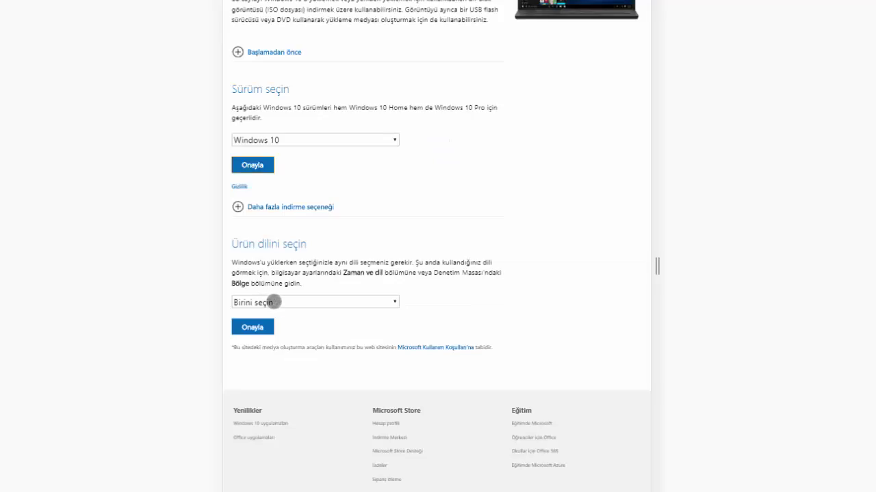
- Choose Türkçe as the product language and confirm it
{"action": "left_click", "coordinate": [264, 301]}
{"action": "left_click_drag", "start_coordinate": [400, 70], "coordinate": [398, 262]}
{"action": "left_click", "coordinate": [294, 219]}
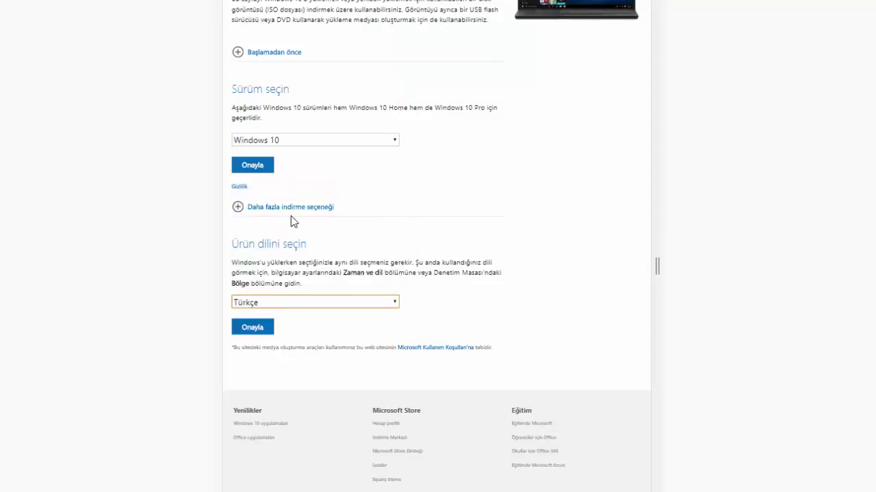
{"action": "left_click", "coordinate": [267, 326]}
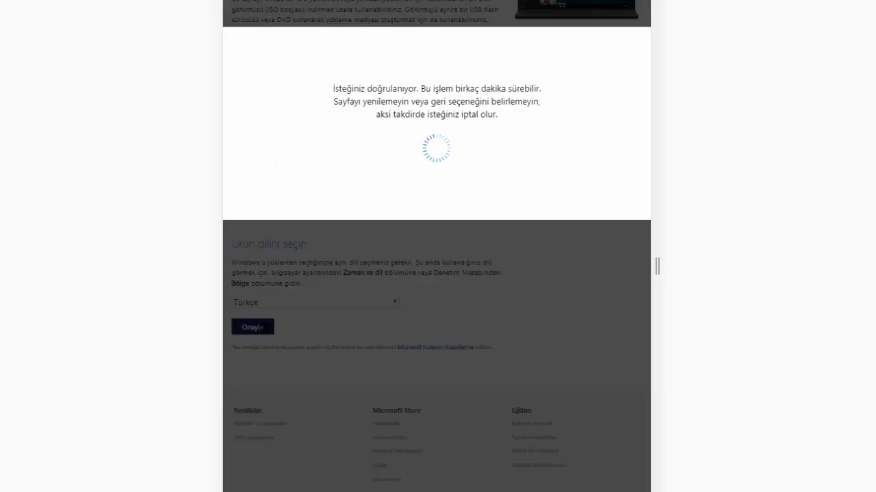
- Start the 64-bit Windows 10 Türkçe ISO download and cancel it while it is running
{"action": "scroll", "coordinate": [264, 327], "scroll_direction": "down", "scroll_amount": 1}
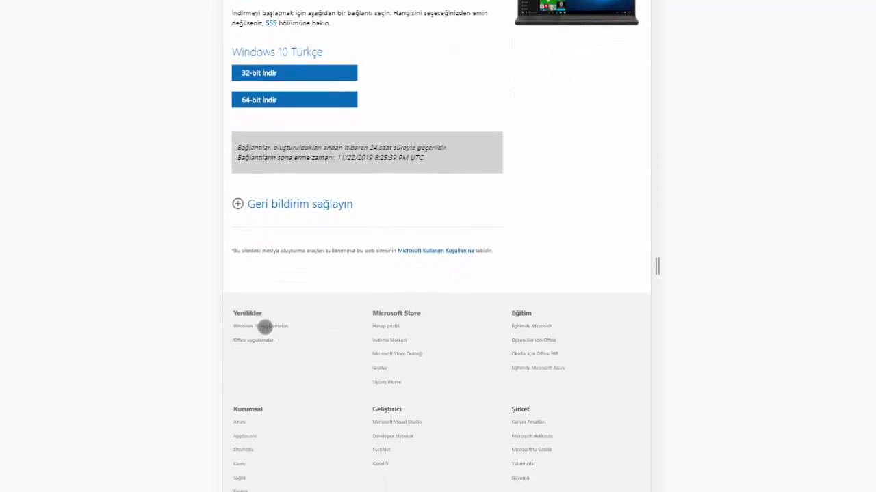
{"action": "scroll", "coordinate": [236, 327], "scroll_direction": "up", "scroll_amount": 1}
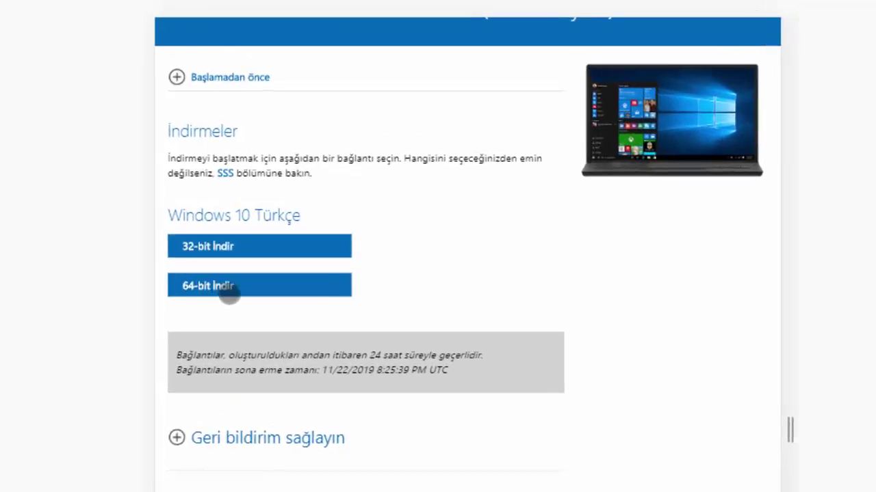
{"action": "left_click", "coordinate": [233, 291]}
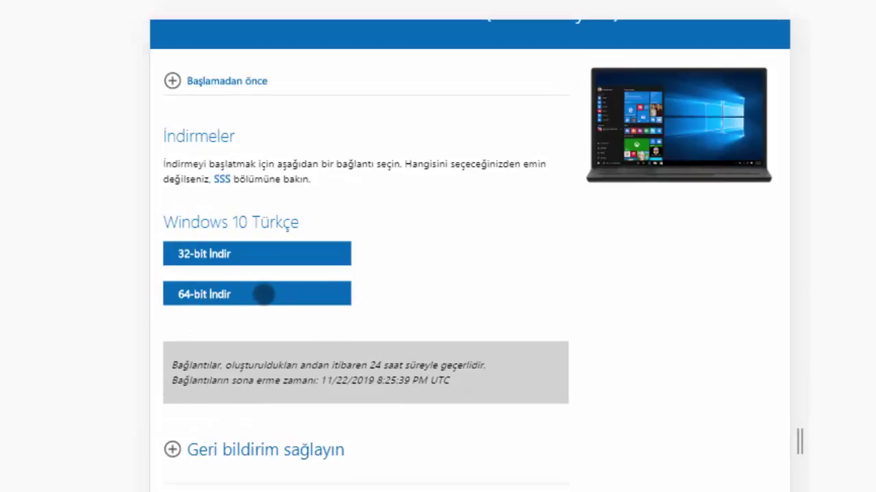
{"action": "left_click", "coordinate": [264, 294]}
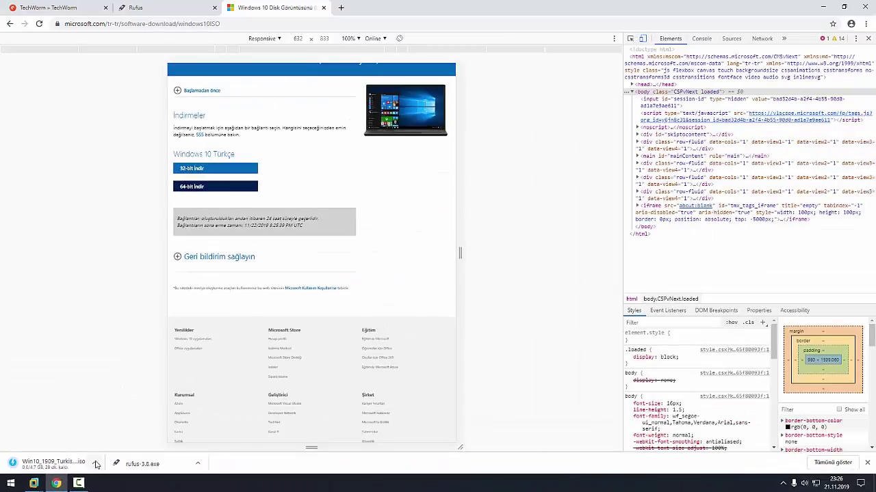
{"action": "left_click", "coordinate": [96, 465]}
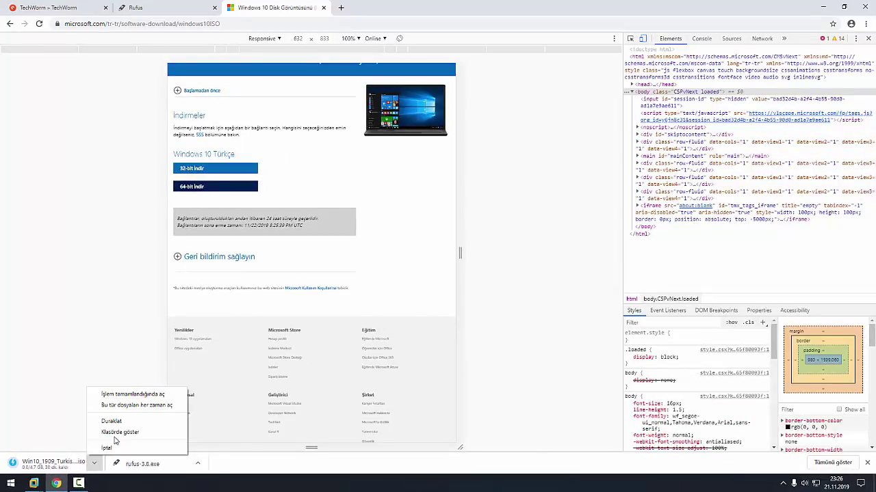
{"action": "left_click", "coordinate": [115, 446]}
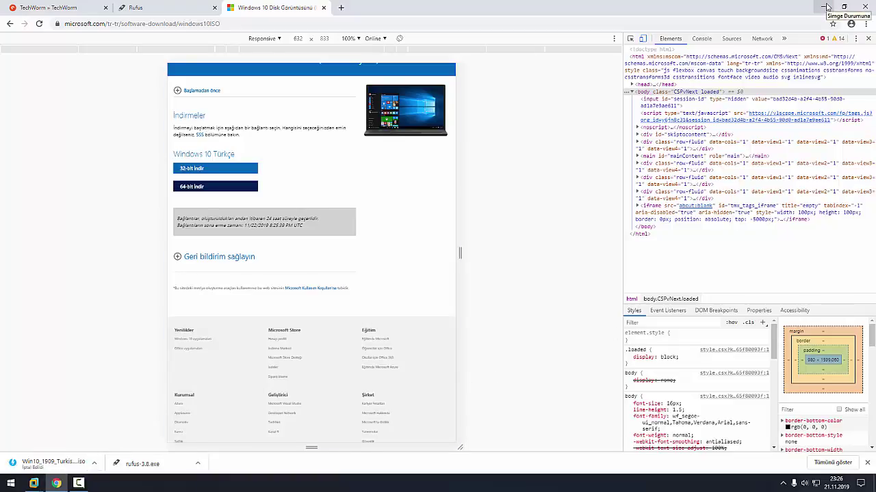
- Minimize the browser and point out the prepared usb bellek, rufus-3.8 and Windows 10 ISO files on the desktop
{"action": "left_click", "coordinate": [826, 7]}
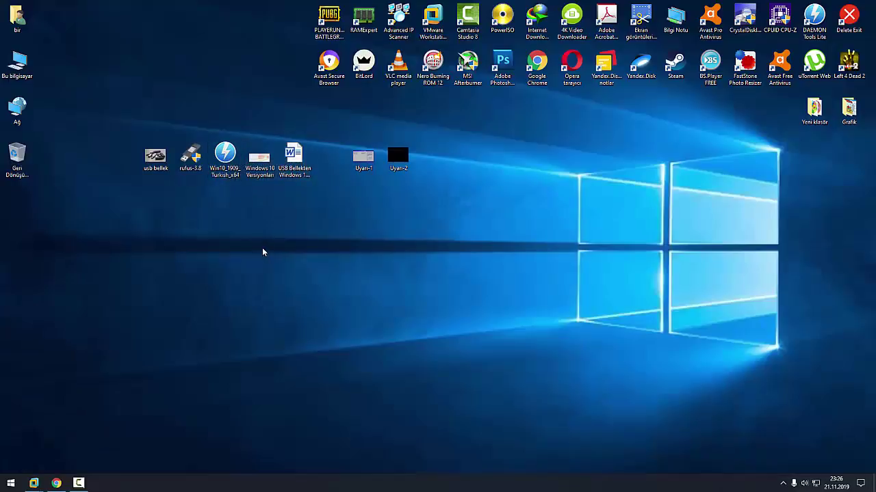
{"action": "left_click_drag", "start_coordinate": [108, 121], "coordinate": [472, 230]}
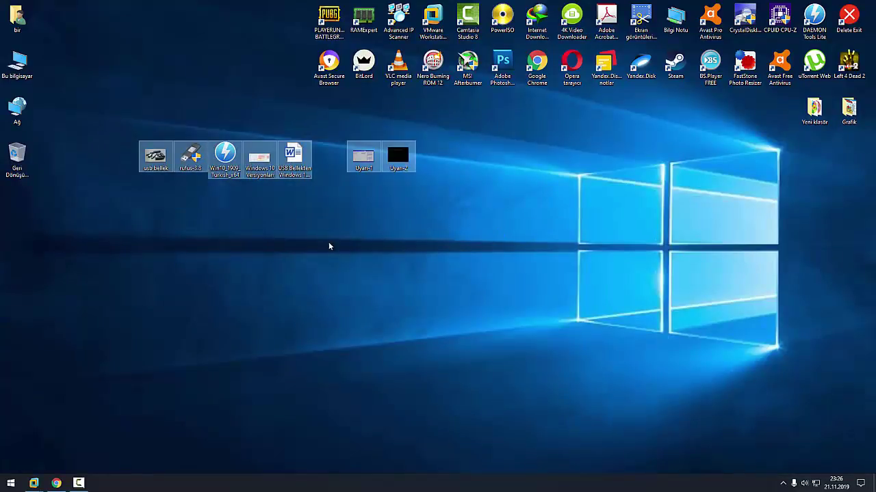
{"action": "left_click", "coordinate": [307, 243]}
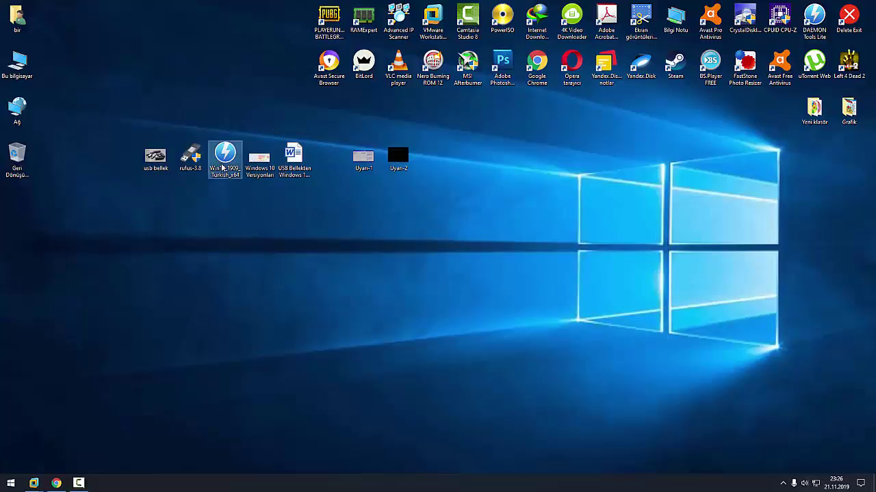
{"action": "left_click", "coordinate": [155, 156]}
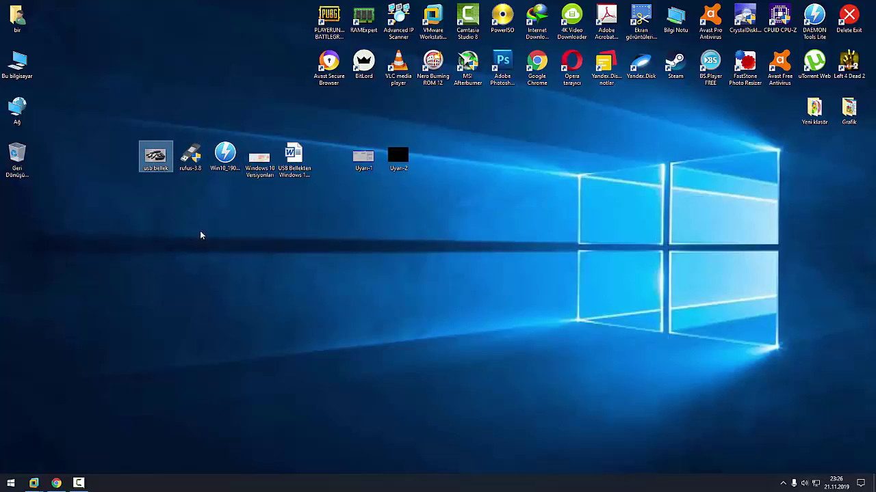
{"action": "left_click", "coordinate": [194, 159]}
{"action": "left_click_drag", "start_coordinate": [147, 132], "coordinate": [206, 179]}
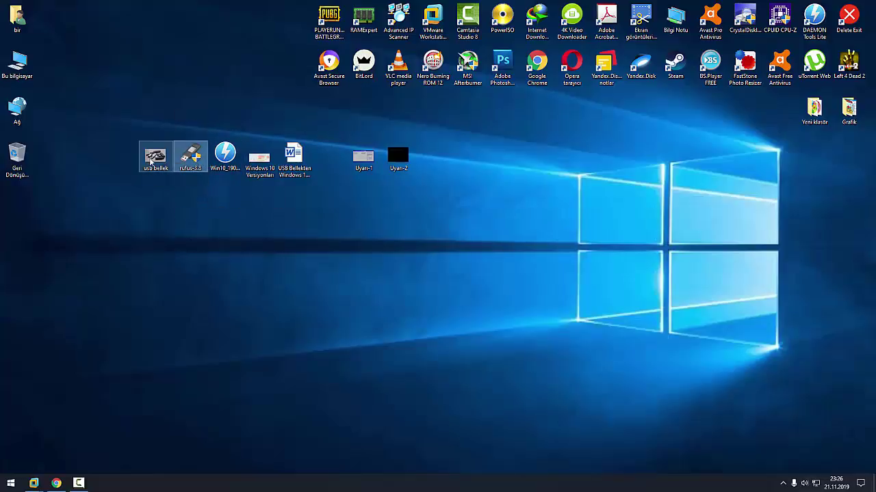
{"action": "left_click", "coordinate": [199, 225]}
- Launch rufus-3.8 from the desktop, check which USB device it detects, and close Rufus
{"action": "mouse_move", "coordinate": [194, 157]}
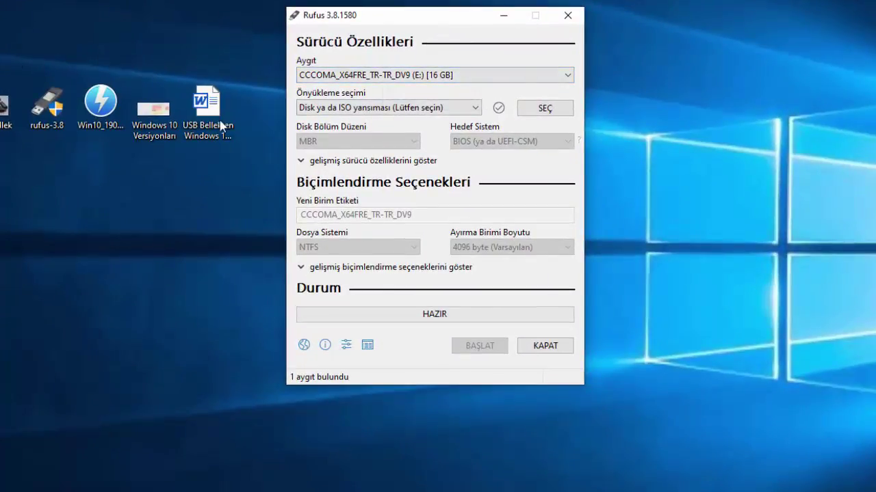
{"action": "left_click", "coordinate": [567, 15]}
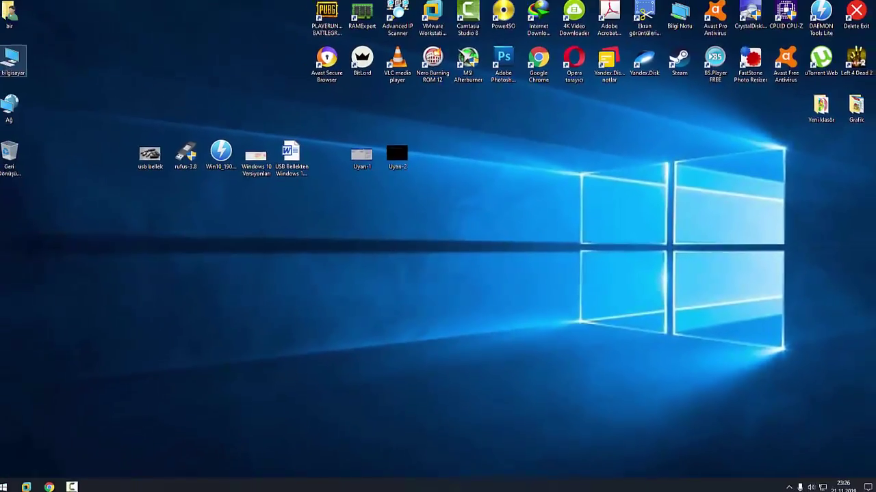
- Open Bu bilgisayar, look inside the USB drive (E:), and return to the drive overview
{"action": "key", "text": "Return"}
{"action": "left_click", "coordinate": [456, 277]}
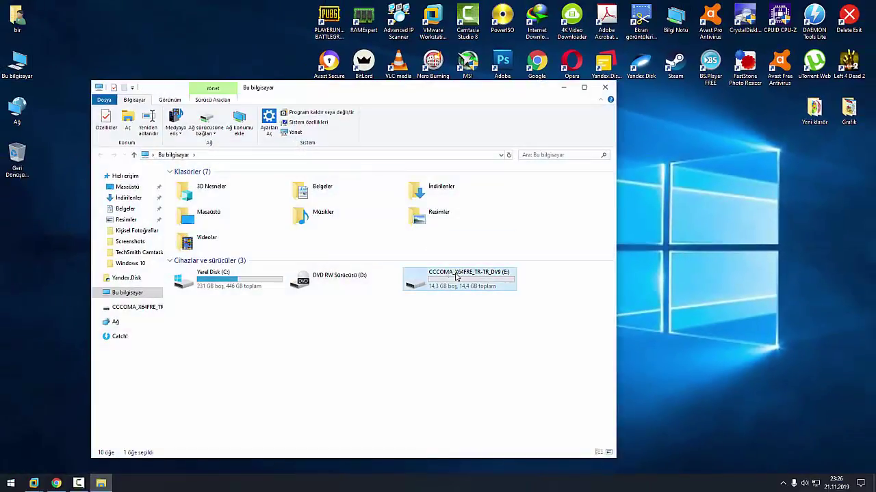
{"action": "double_click", "coordinate": [470, 292]}
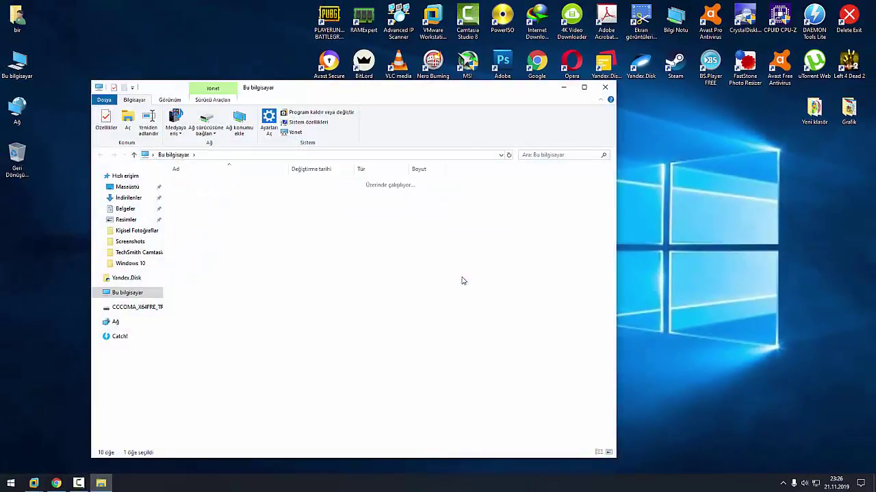
{"action": "left_click", "coordinate": [101, 156]}
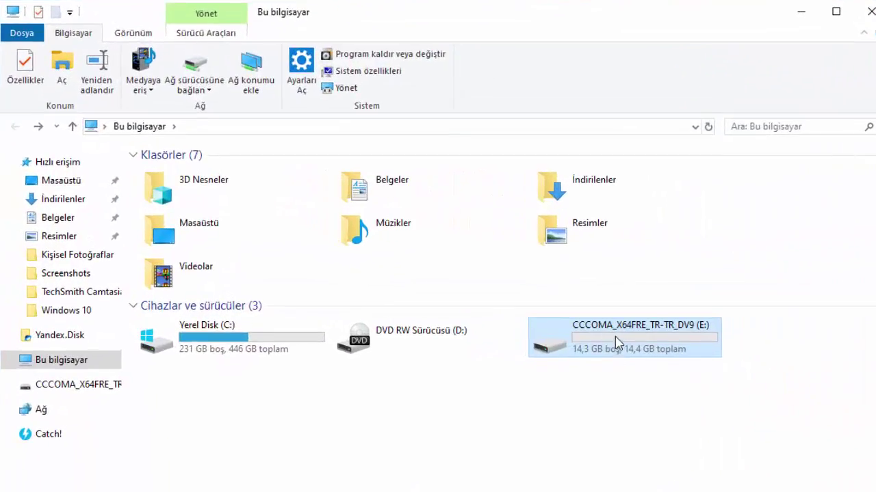
- Rename the USB drive (E:) as tech-worm and close the Bu bilgisayar window
{"action": "right_click", "coordinate": [615, 342]}
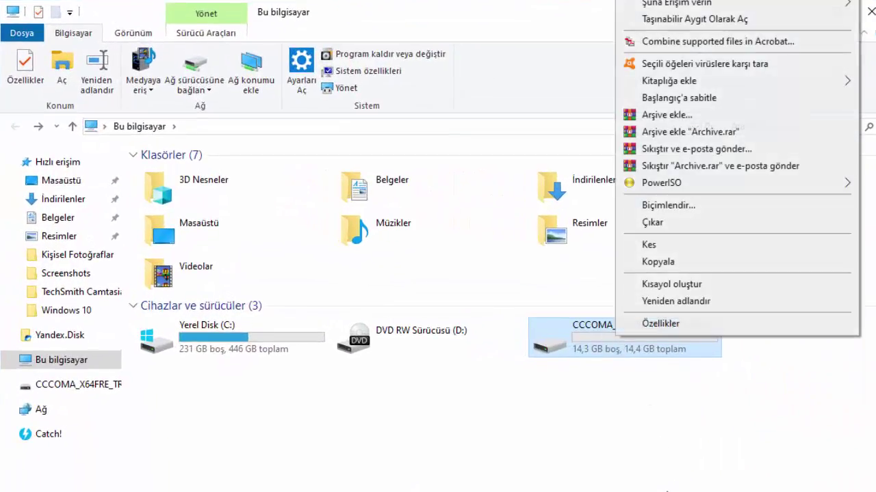
{"action": "left_click", "coordinate": [668, 305]}
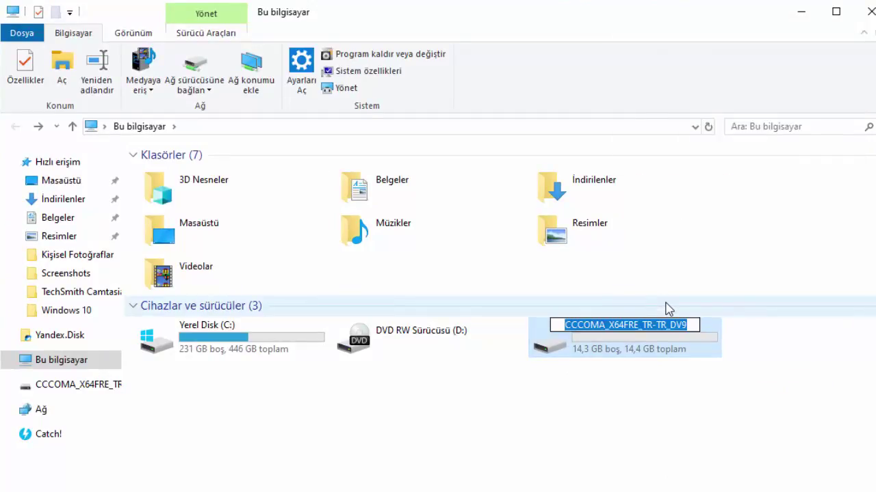
{"action": "type", "text": "tech-worm"}
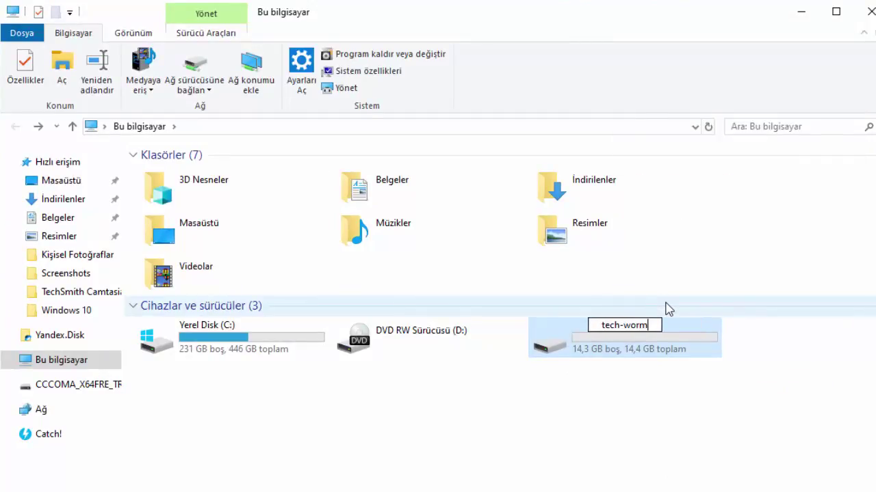
{"action": "key", "text": "Return"}
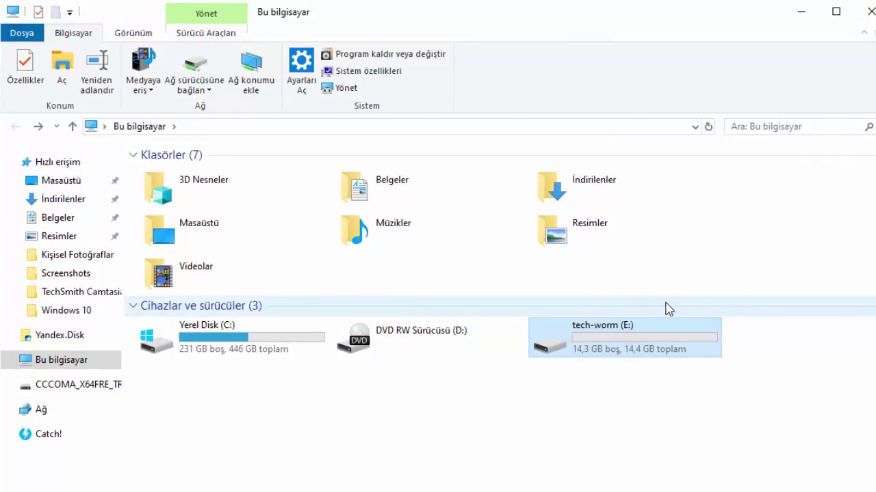
{"action": "left_click", "coordinate": [658, 426]}
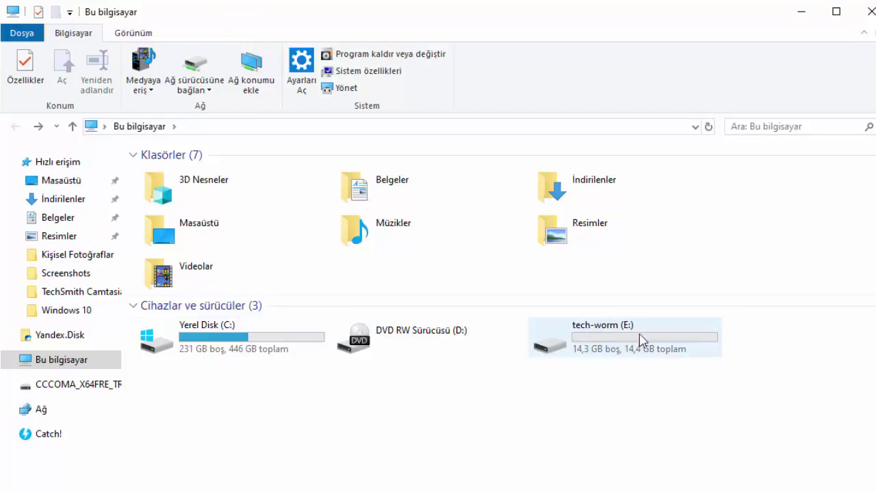
{"action": "left_click", "coordinate": [617, 339]}
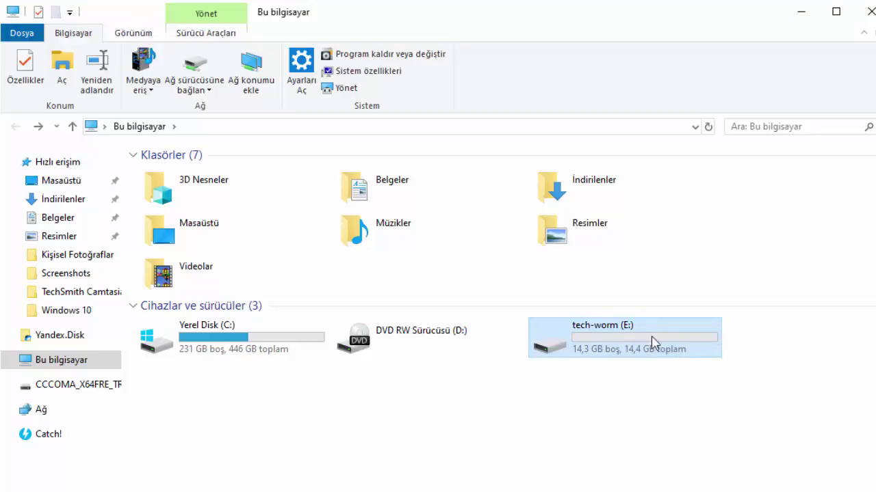
{"action": "left_click", "coordinate": [870, 11]}
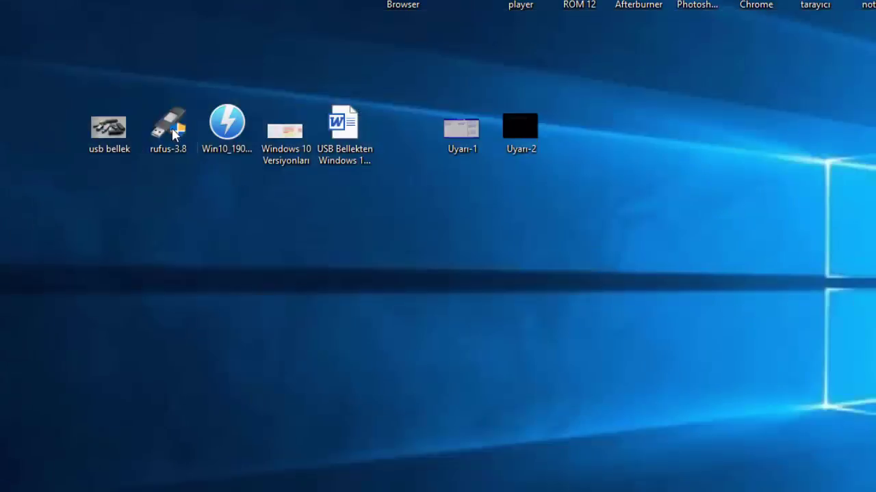
- Launch rufus-3.8 with tech-worm (E:) as the device and choose Disk ya da ISO yansıması as the boot selection
{"action": "double_click", "coordinate": [171, 127]}
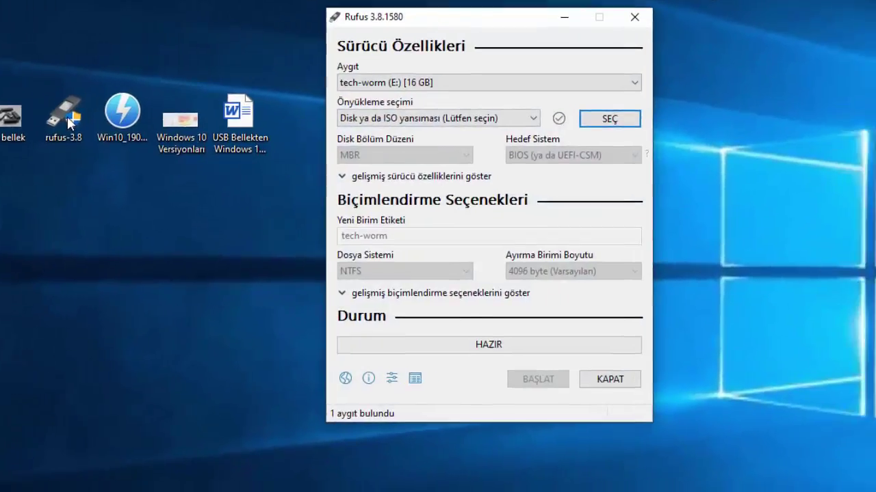
{"action": "left_click", "coordinate": [389, 80]}
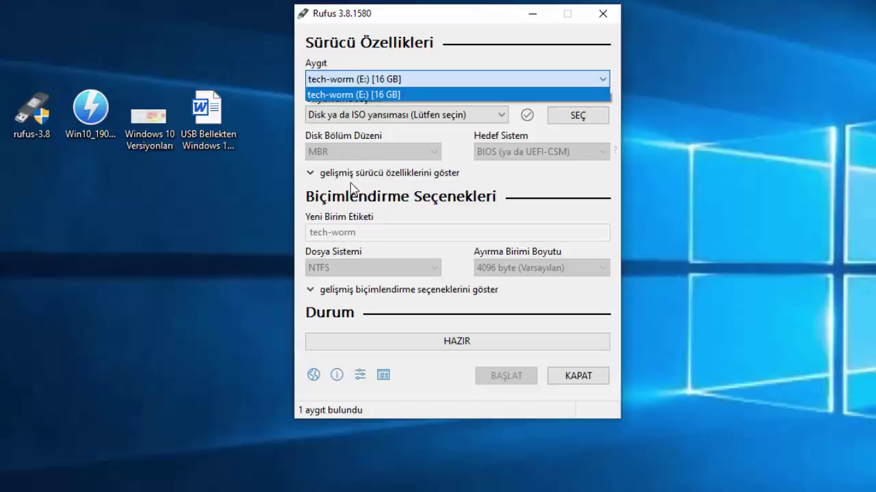
{"action": "left_click", "coordinate": [389, 79]}
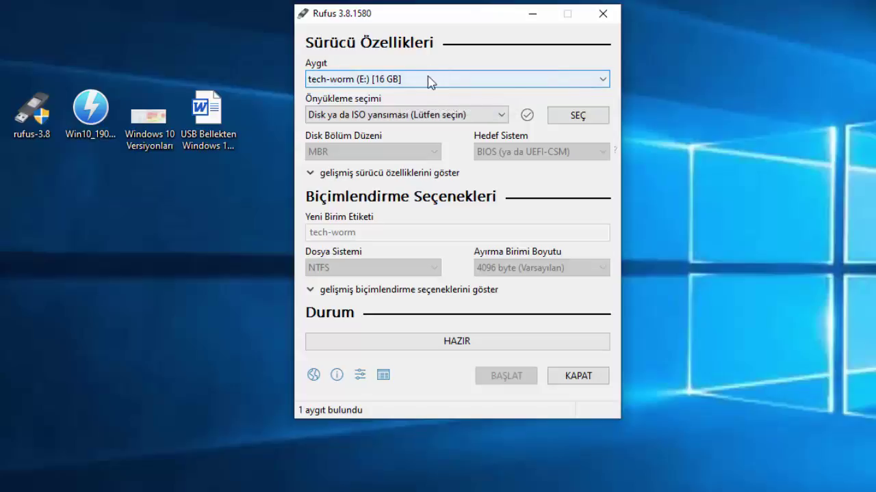
{"action": "left_click", "coordinate": [366, 115]}
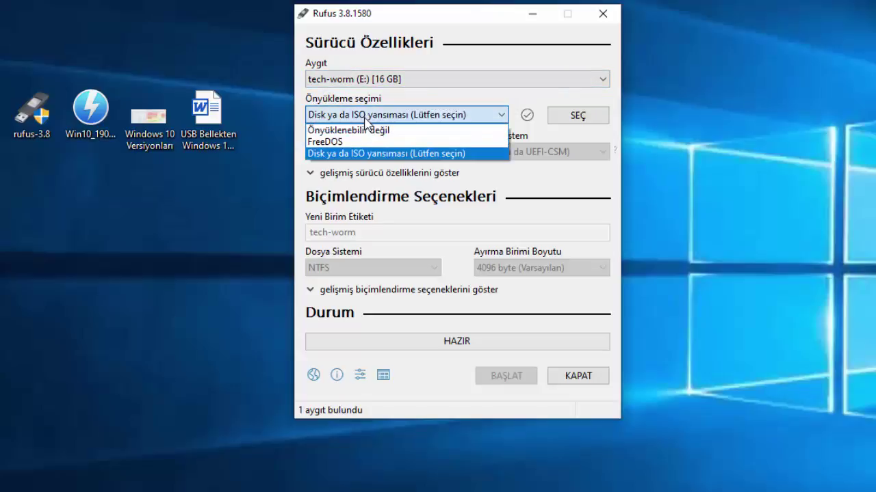
{"action": "left_click", "coordinate": [369, 153]}
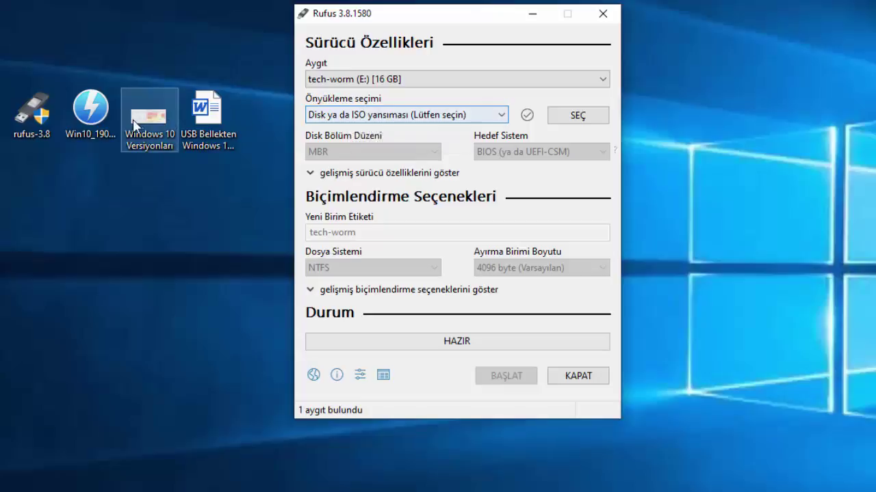
- Load Win10_1909_Turkish_x64 from the desktop as the boot image, repeating the file selection to demonstrate it
{"action": "left_click", "coordinate": [91, 117]}
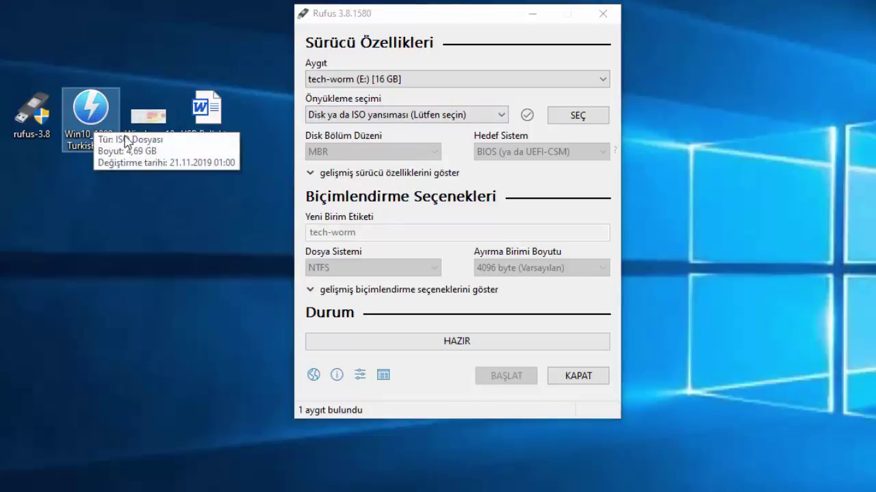
{"action": "left_click", "coordinate": [578, 118]}
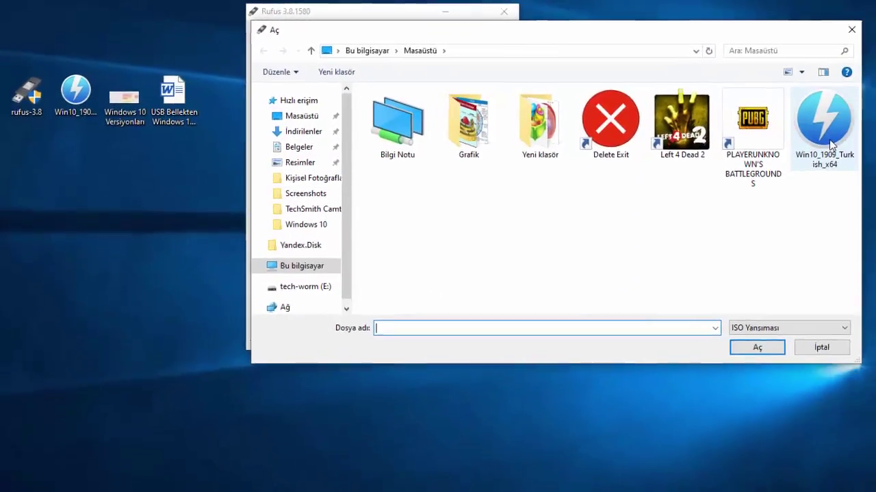
{"action": "double_click", "coordinate": [826, 130]}
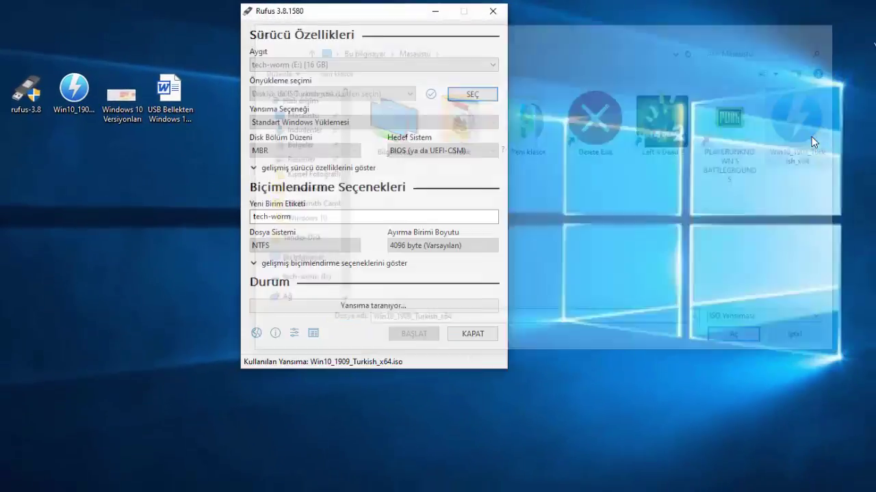
{"action": "left_click", "coordinate": [489, 97]}
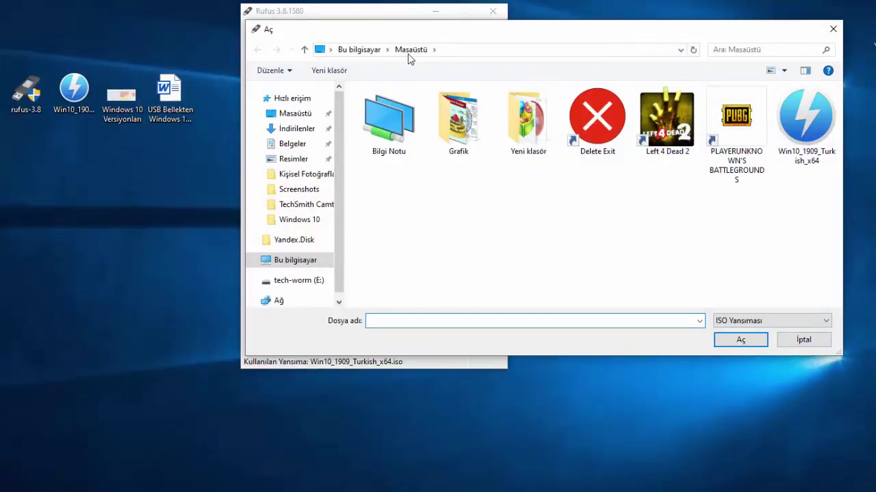
{"action": "double_click", "coordinate": [807, 129]}
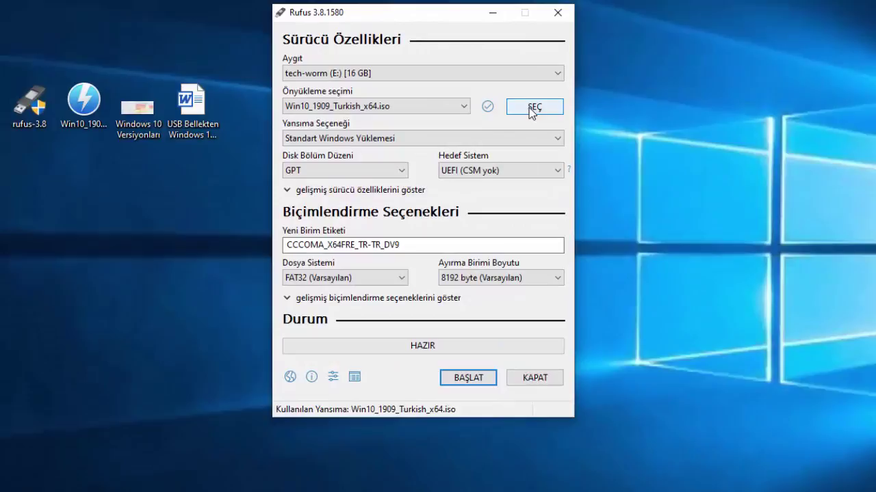
{"action": "left_click", "coordinate": [533, 109]}
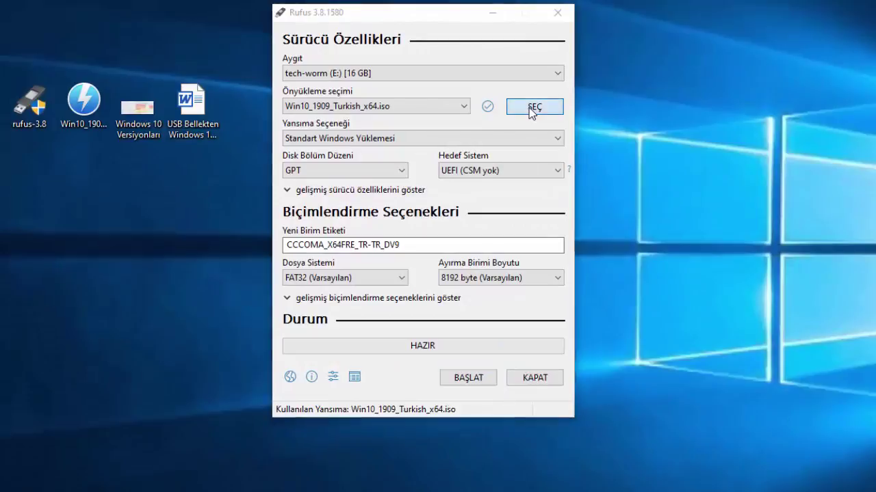
{"action": "left_click", "coordinate": [813, 134]}
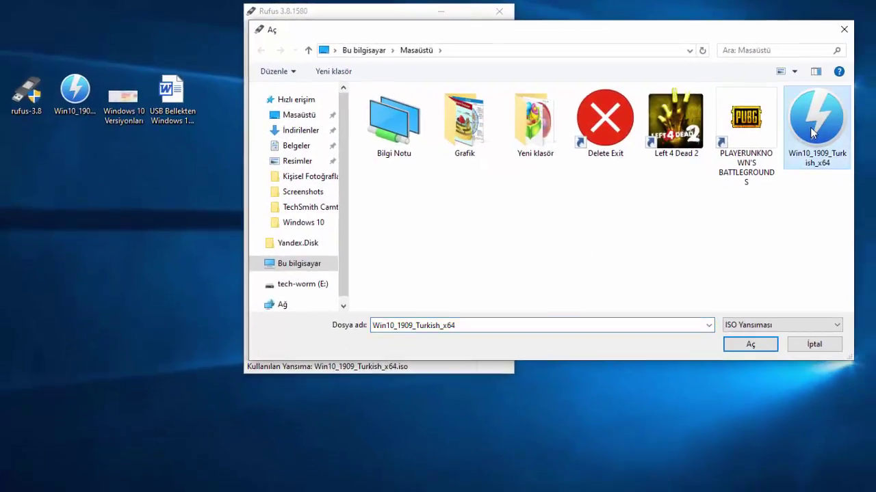
{"action": "double_click", "coordinate": [811, 132]}
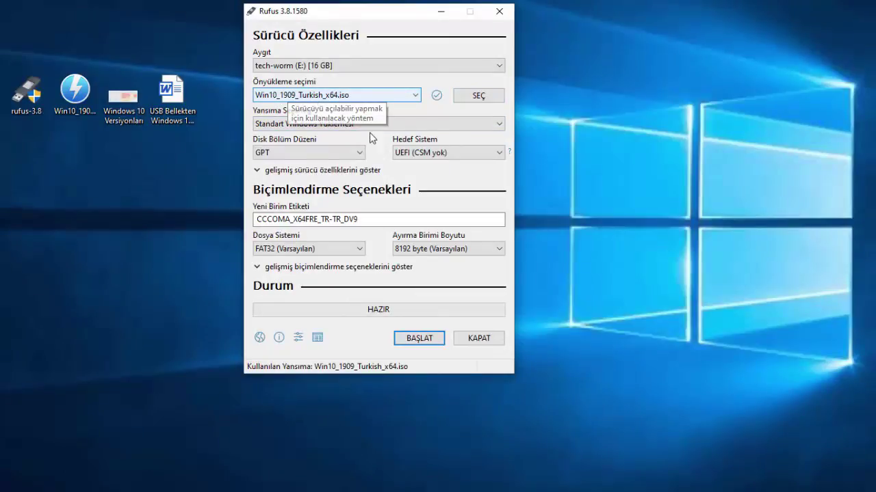
- Choose Standart Windows Yüklemesi as the image option and GPT as the partition scheme
{"action": "left_click", "coordinate": [308, 125]}
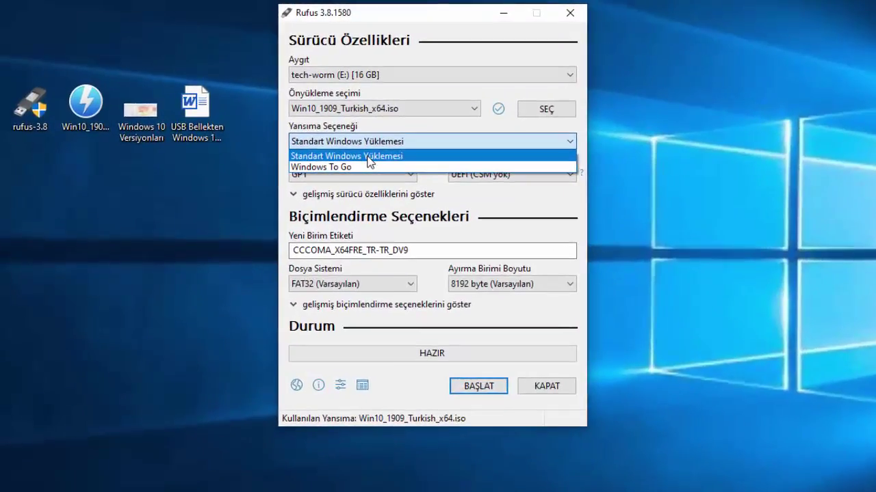
{"action": "left_click", "coordinate": [321, 132]}
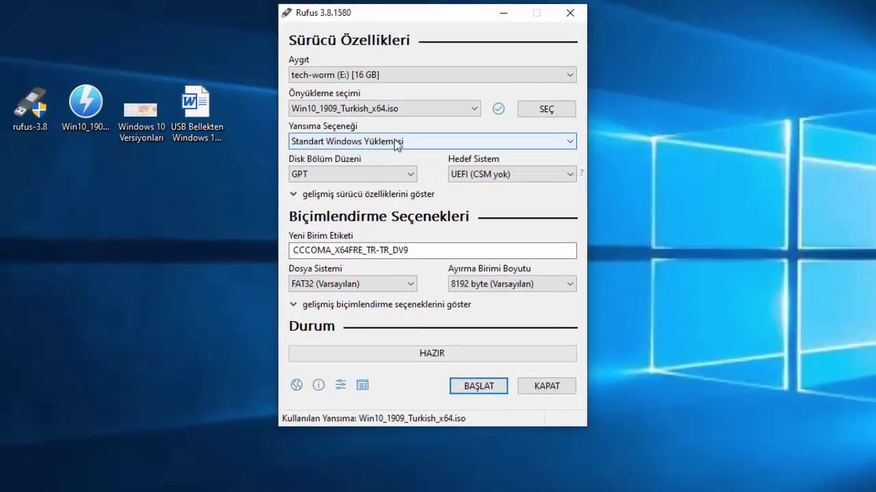
{"action": "left_click", "coordinate": [360, 175]}
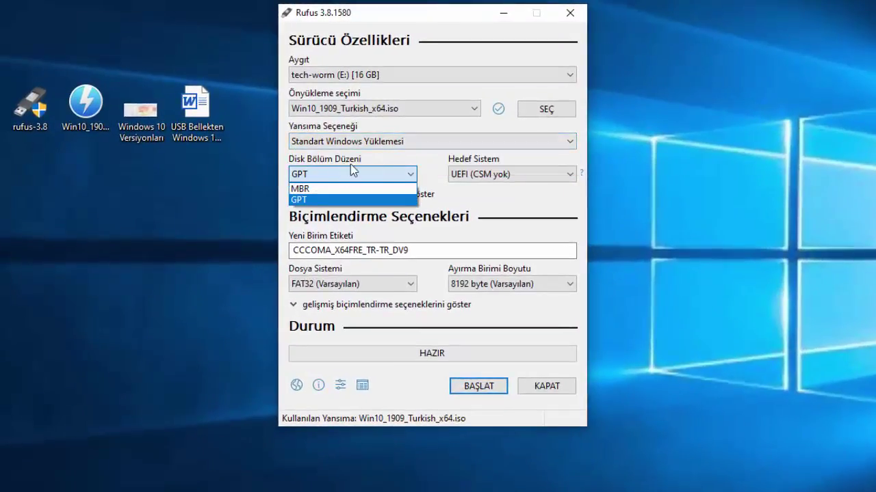
{"action": "left_click", "coordinate": [338, 201]}
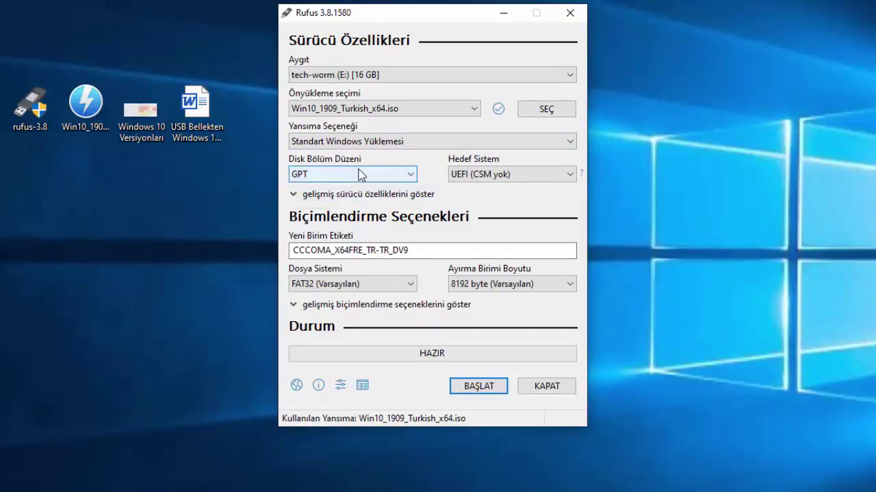
{"action": "left_click", "coordinate": [361, 175]}
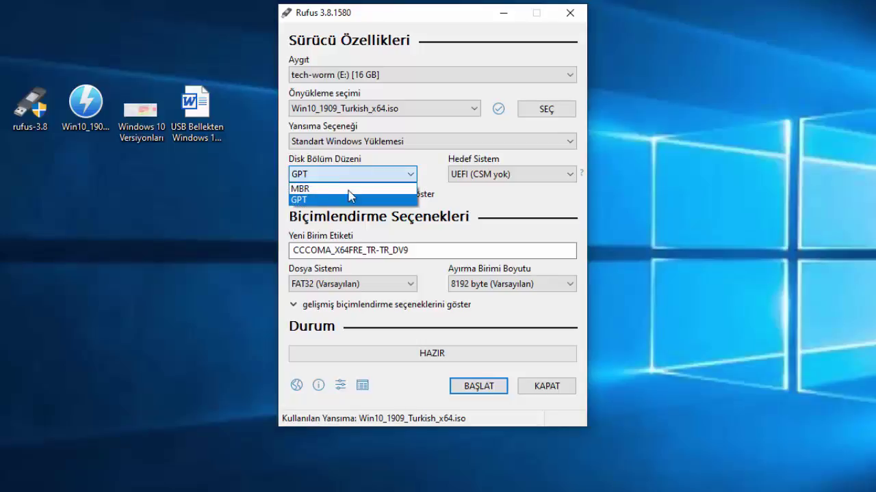
{"action": "left_click", "coordinate": [341, 200]}
- Switch the partition scheme to MBR to compare the dependent settings, and return it to GPT
{"action": "left_click", "coordinate": [345, 176]}
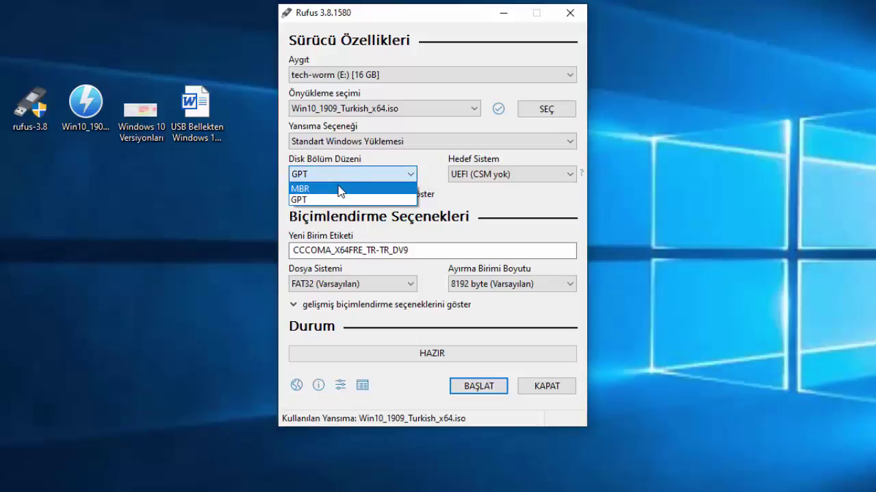
{"action": "left_click", "coordinate": [340, 190]}
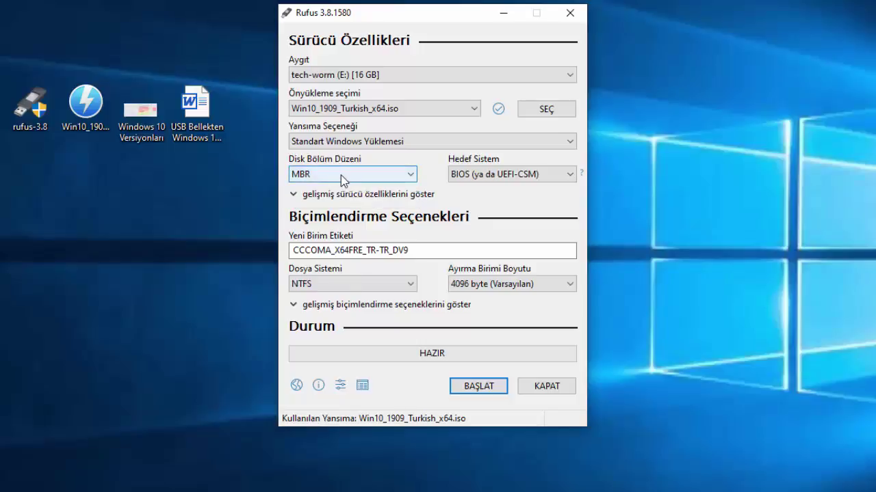
{"action": "left_click", "coordinate": [341, 175]}
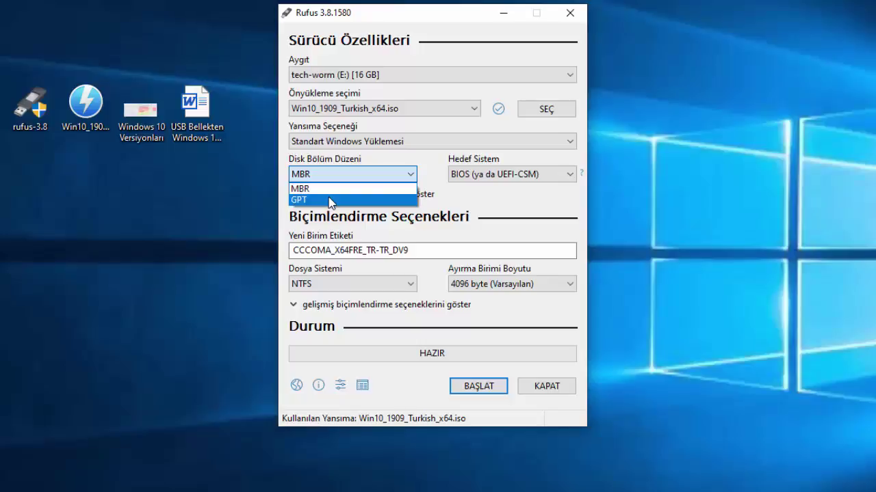
{"action": "left_click", "coordinate": [329, 201]}
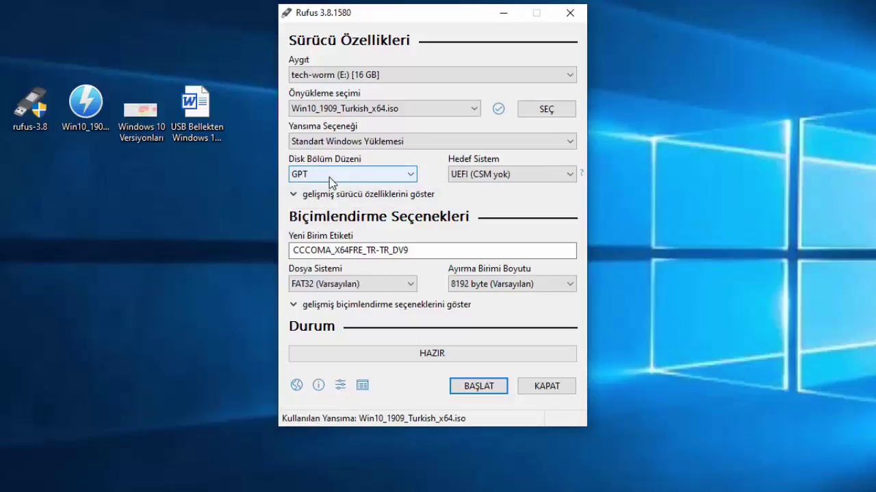
{"action": "left_click", "coordinate": [331, 171]}
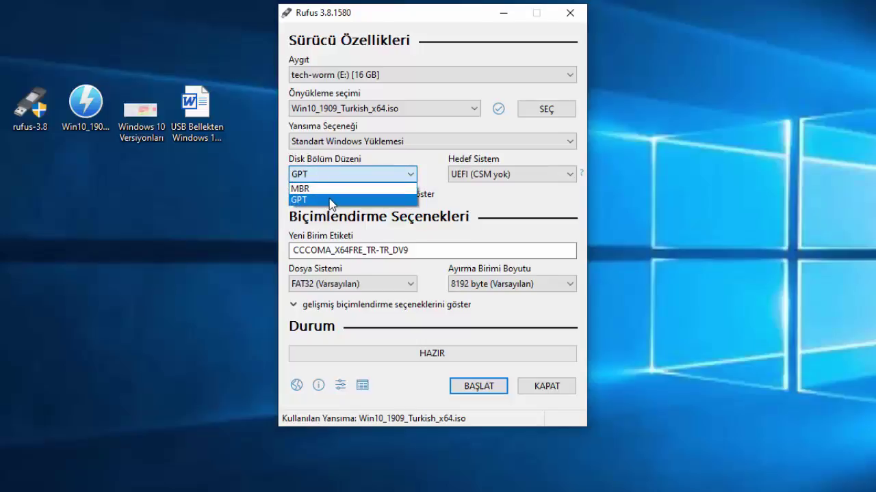
{"action": "left_click", "coordinate": [329, 199]}
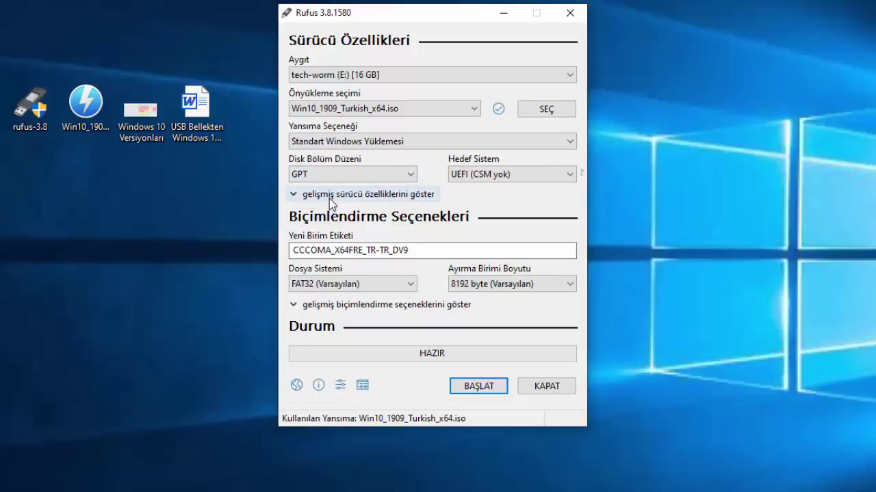
- Review the available partition schemes and set Disk Bölüm Düzeni to MBR
{"action": "left_click", "coordinate": [377, 177]}
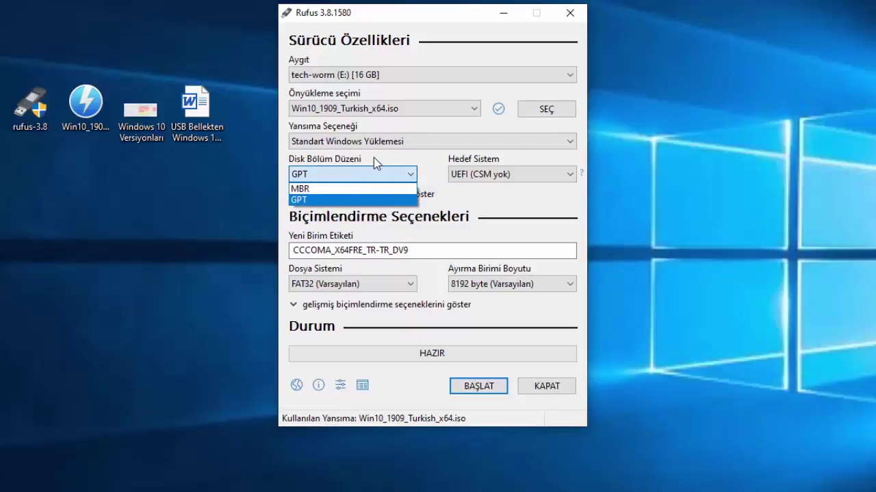
{"action": "left_click", "coordinate": [374, 157]}
{"action": "left_click", "coordinate": [366, 179]}
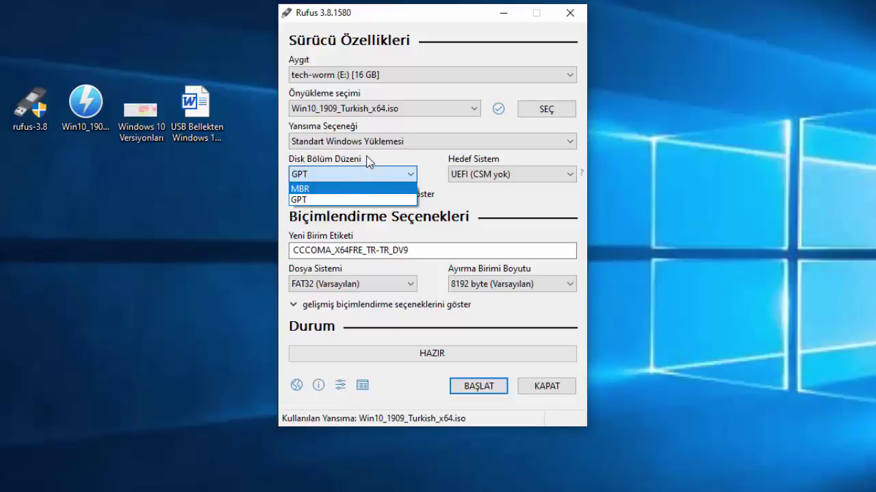
{"action": "left_click", "coordinate": [366, 160]}
{"action": "left_click", "coordinate": [351, 179]}
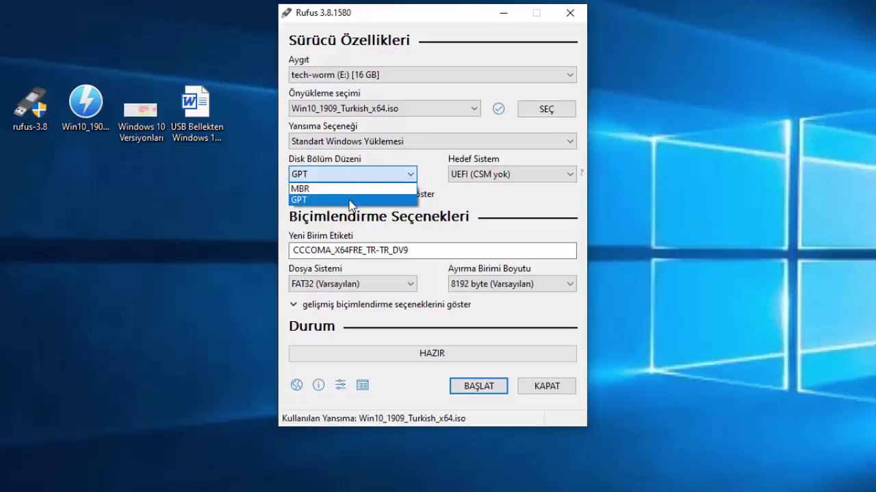
{"action": "left_click", "coordinate": [345, 196]}
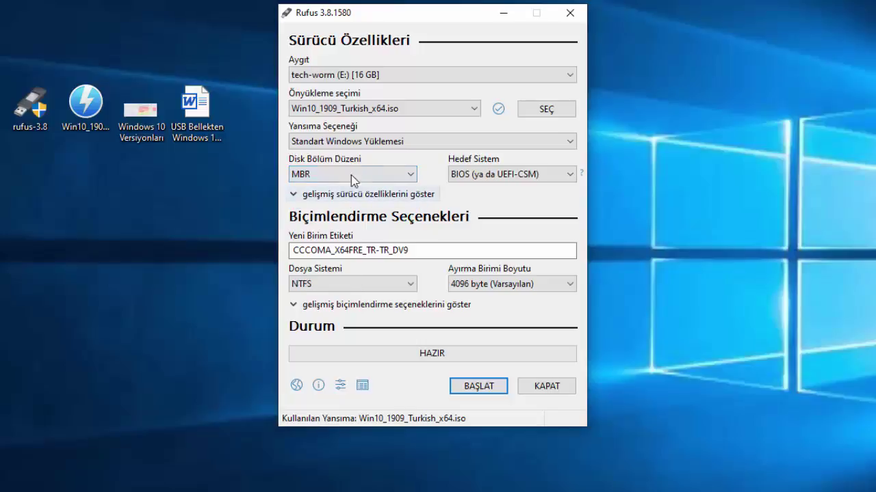
- Review the available options under Disk Bölüm Düzeni and set the partition scheme to GPT
{"action": "left_click", "coordinate": [351, 175]}
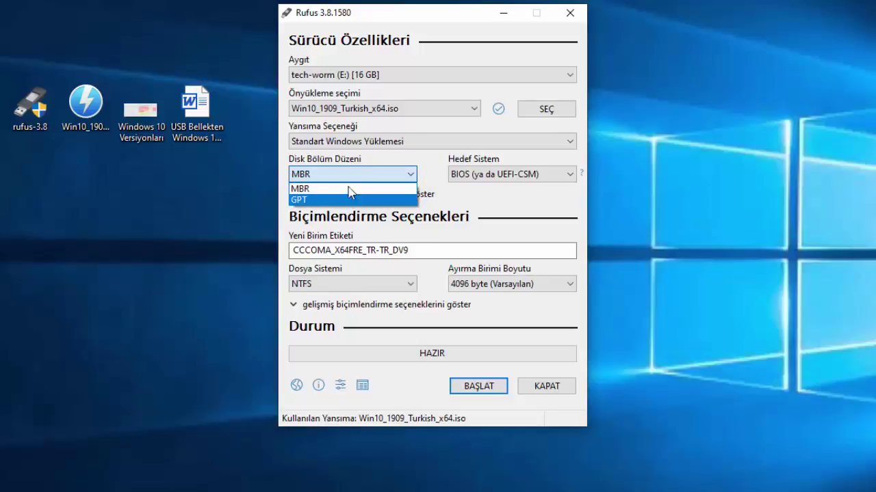
{"action": "left_click", "coordinate": [357, 161]}
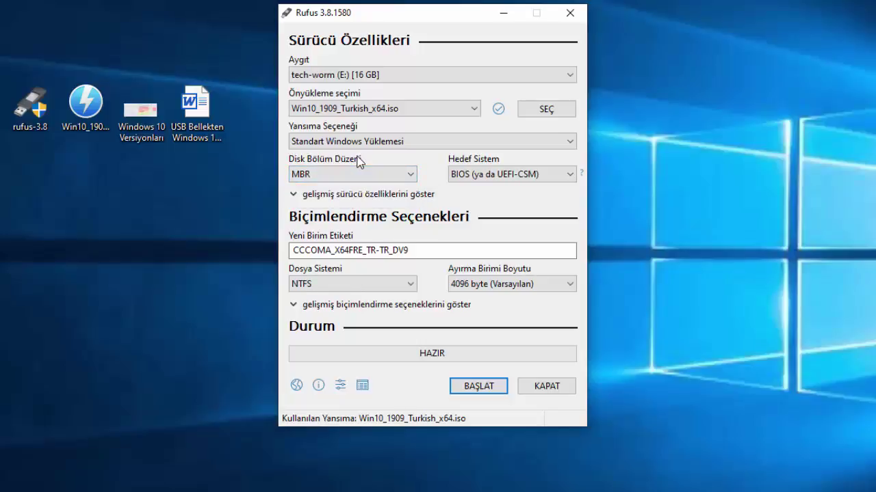
{"action": "left_click", "coordinate": [351, 170]}
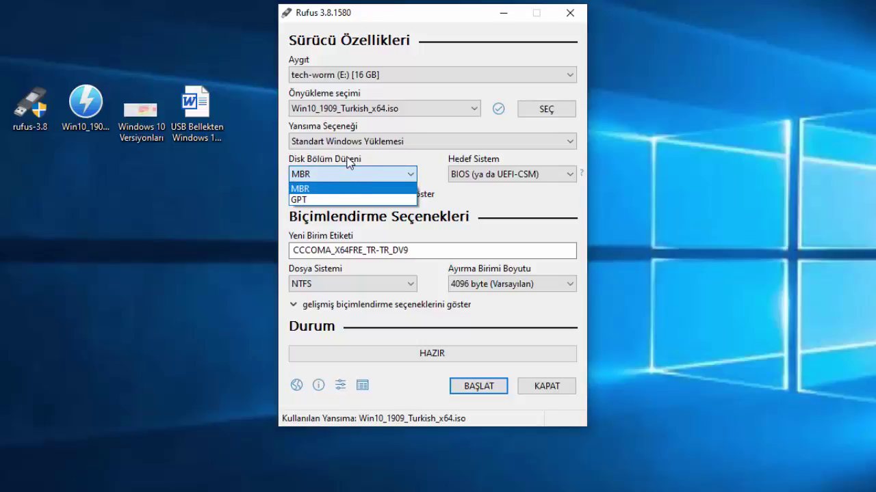
{"action": "left_click", "coordinate": [349, 162]}
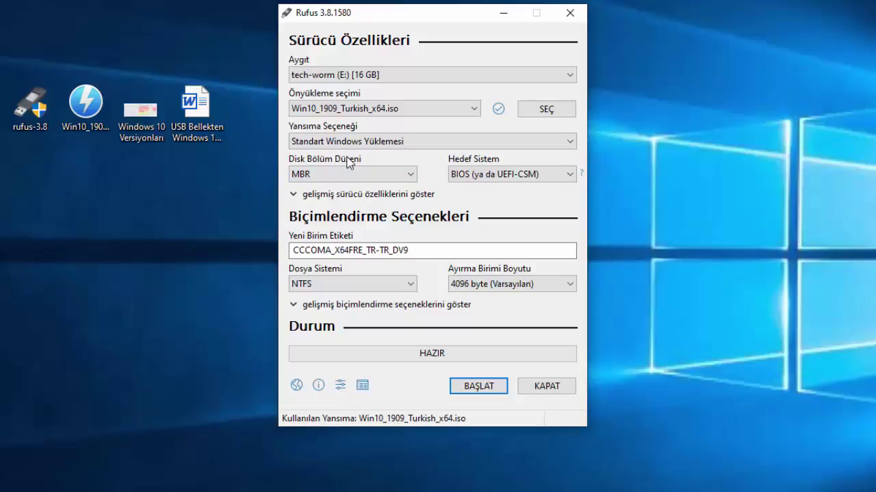
{"action": "left_click", "coordinate": [351, 173]}
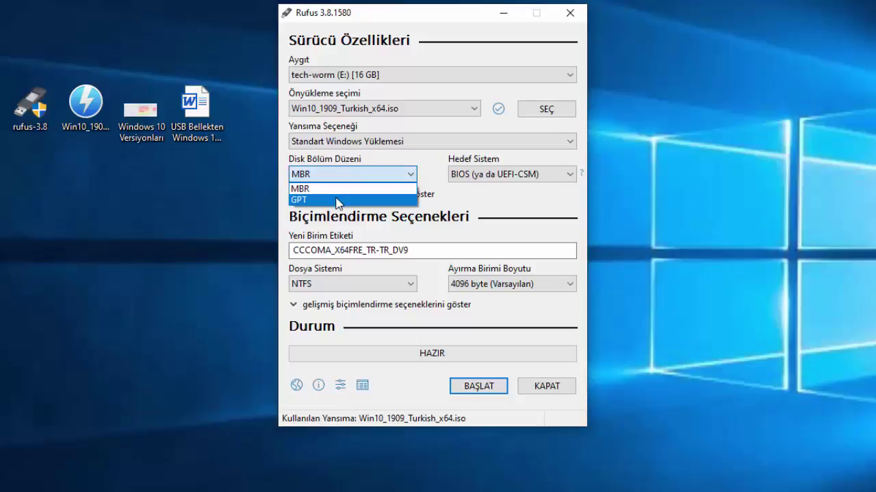
{"action": "left_click", "coordinate": [337, 201]}
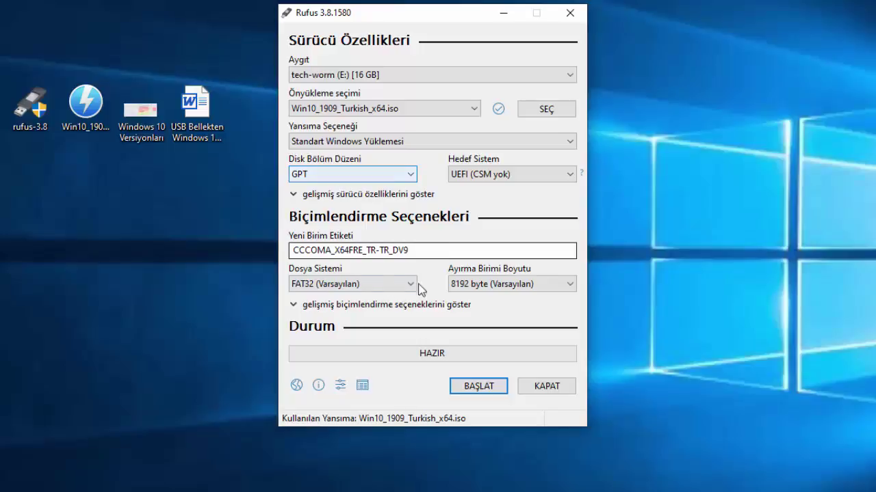
{"action": "left_click", "coordinate": [343, 173]}
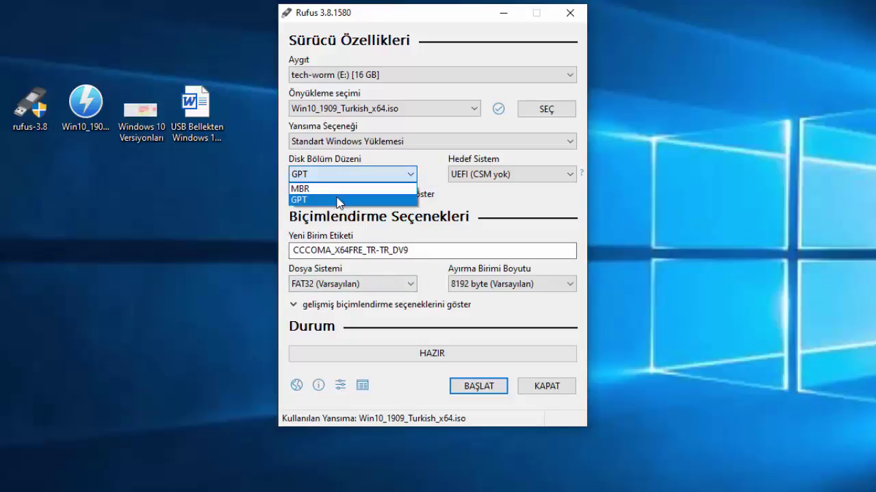
{"action": "left_click", "coordinate": [337, 199]}
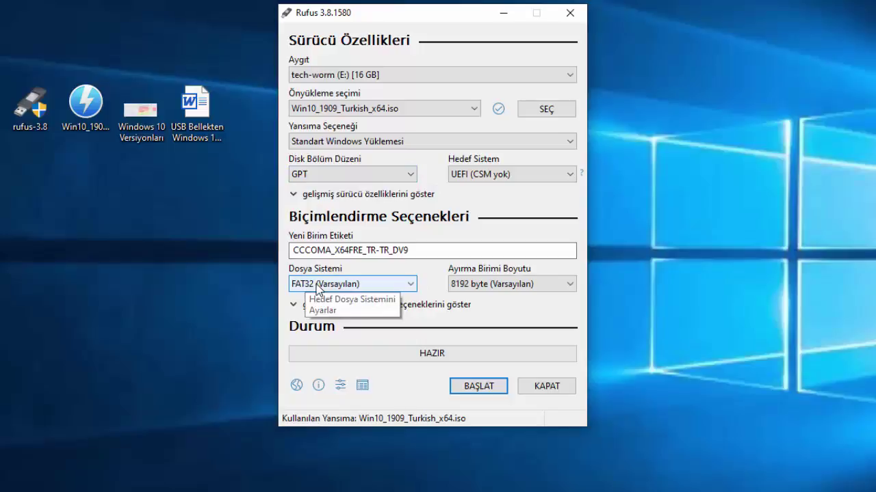
- Change the partition scheme to MBR and back to GPT to compare the file systems, and check the Hedef Sistem choices
{"action": "left_click", "coordinate": [322, 173]}
{"action": "left_click", "coordinate": [326, 186]}
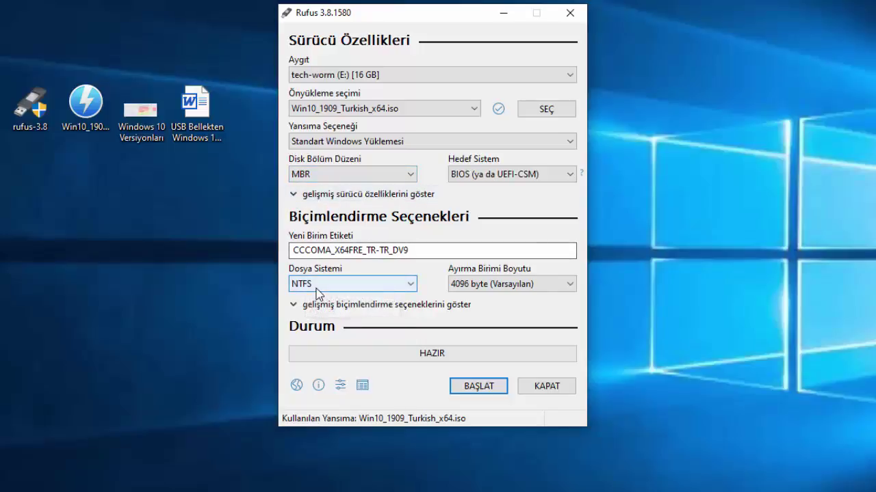
{"action": "left_click", "coordinate": [328, 175]}
{"action": "left_click", "coordinate": [329, 196]}
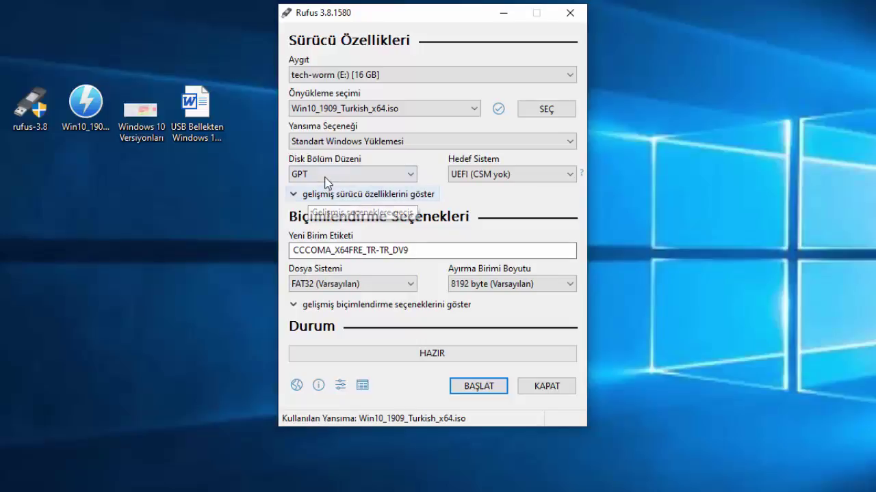
{"action": "left_click", "coordinate": [476, 176]}
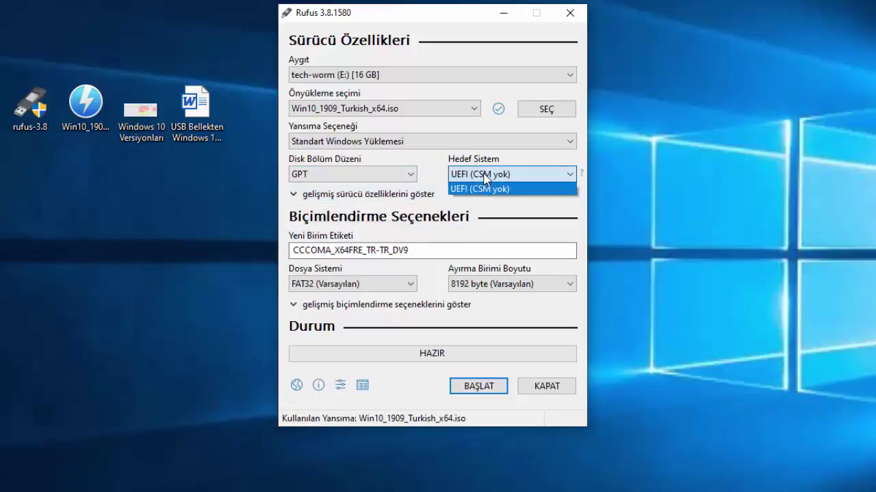
{"action": "left_click", "coordinate": [476, 177]}
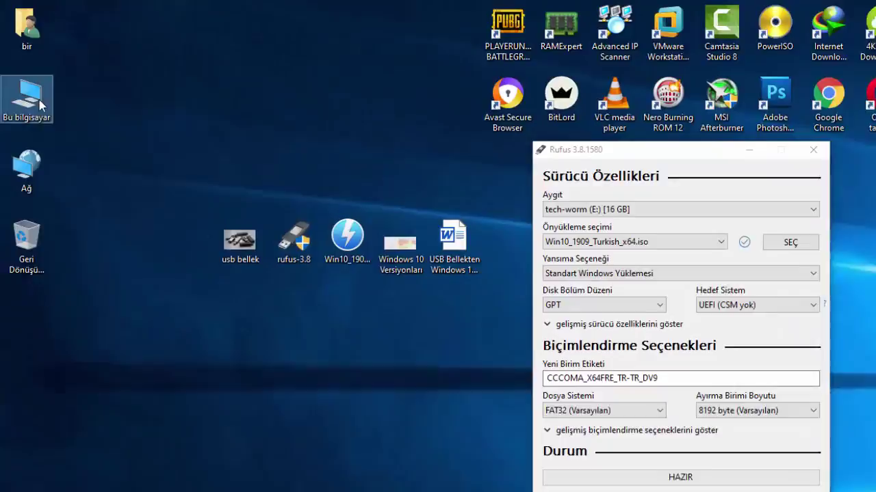
- Open Computer Management for Bu bilgisayar and expand Disk sürücüleri in Aygıt Yöneticisi
{"action": "right_click", "coordinate": [25, 65]}
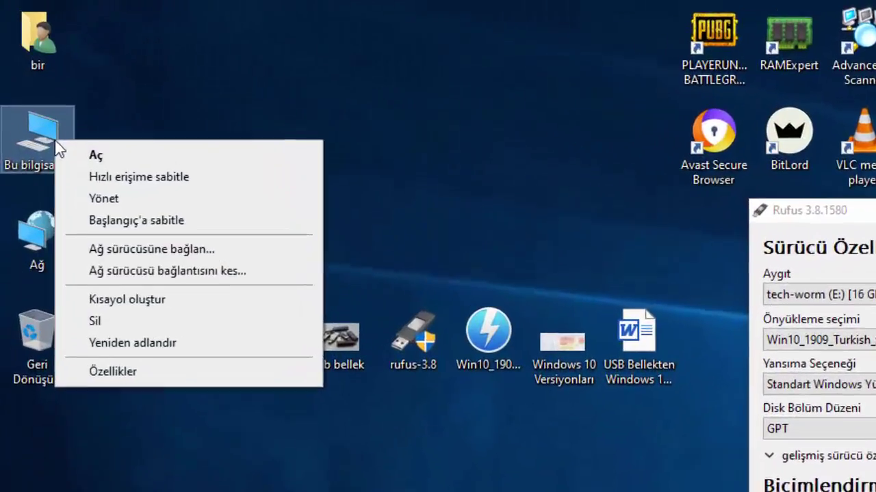
{"action": "left_click", "coordinate": [101, 213]}
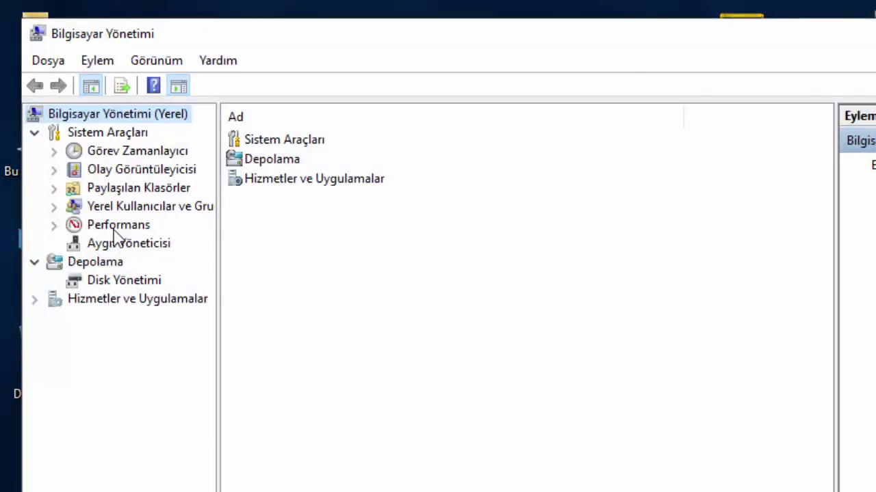
{"action": "left_click", "coordinate": [116, 244]}
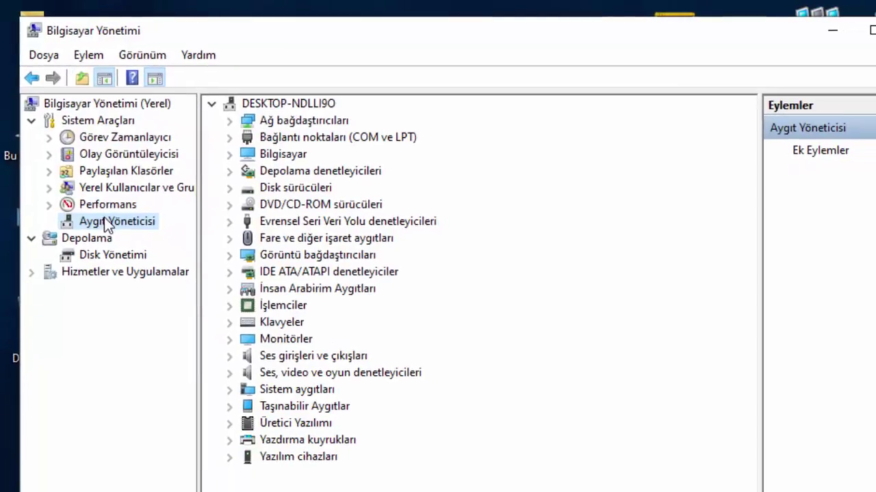
{"action": "left_click", "coordinate": [277, 192]}
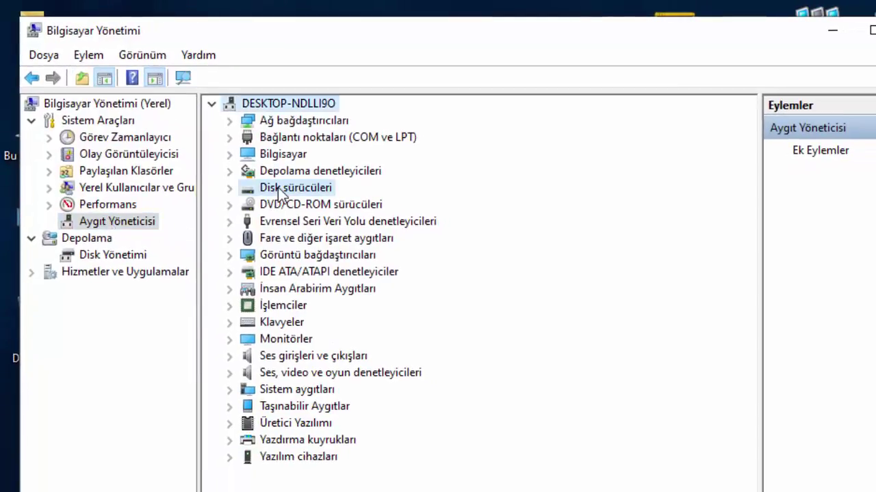
{"action": "left_click", "coordinate": [229, 188]}
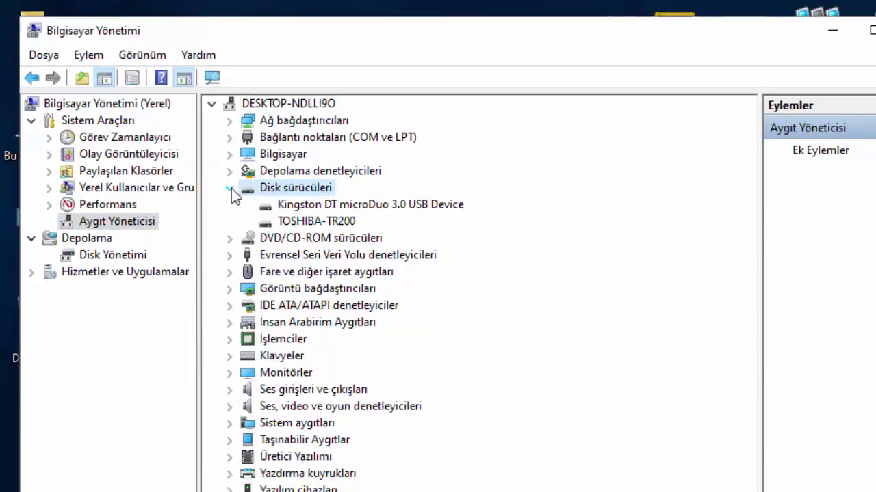
- Check the partition style of the TOSHIBA-TR200 disk in its volume information, and close its properties and Computer Management
{"action": "left_click", "coordinate": [317, 226]}
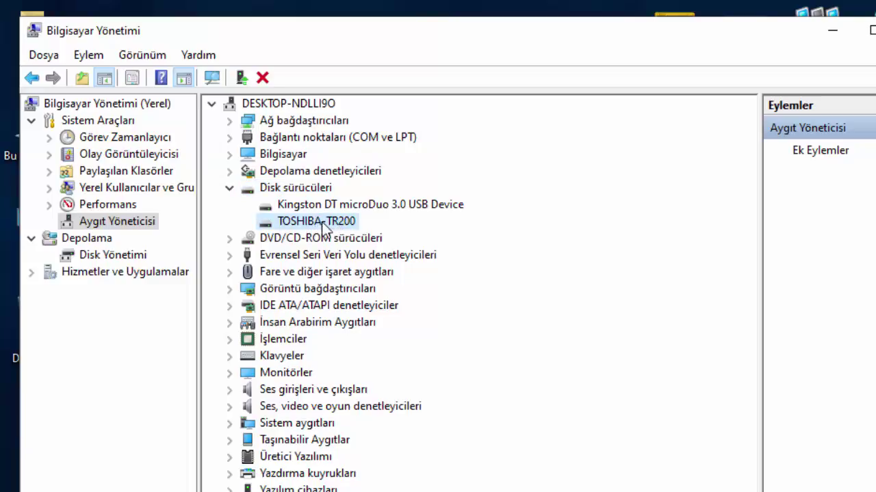
{"action": "double_click", "coordinate": [316, 221]}
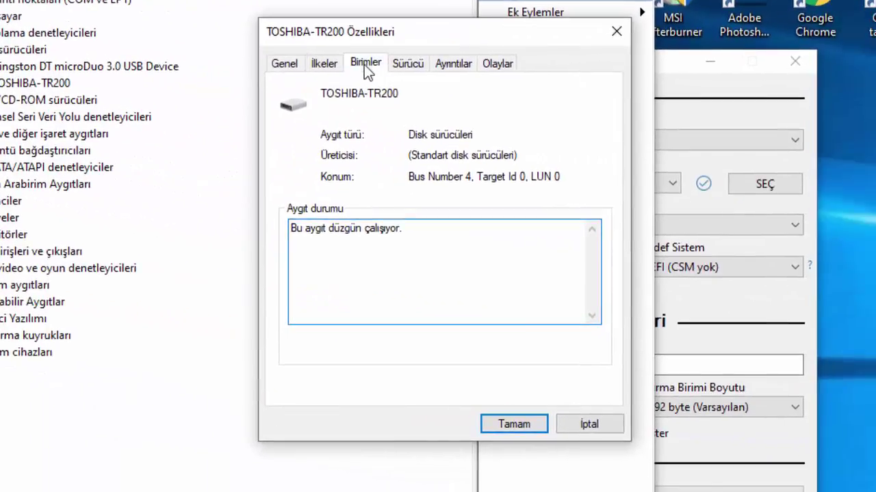
{"action": "left_click", "coordinate": [601, 99]}
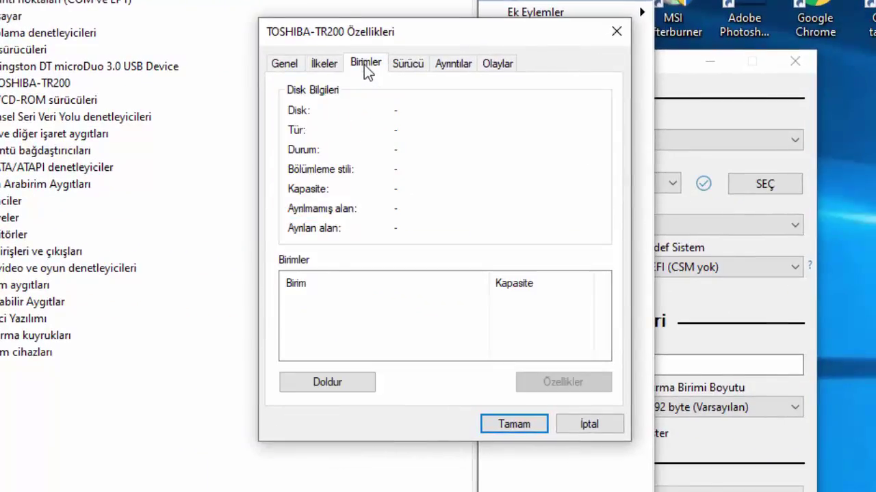
{"action": "left_click", "coordinate": [350, 378]}
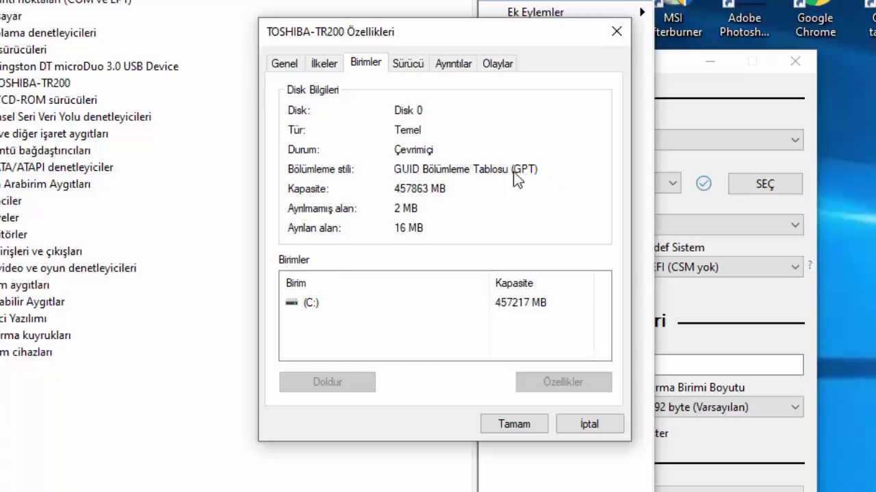
{"action": "left_click", "coordinate": [597, 428]}
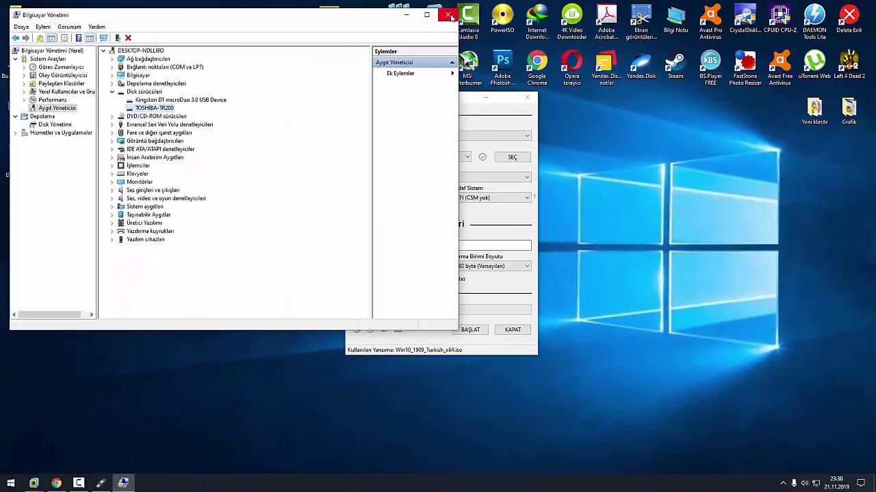
{"action": "left_click", "coordinate": [449, 12]}
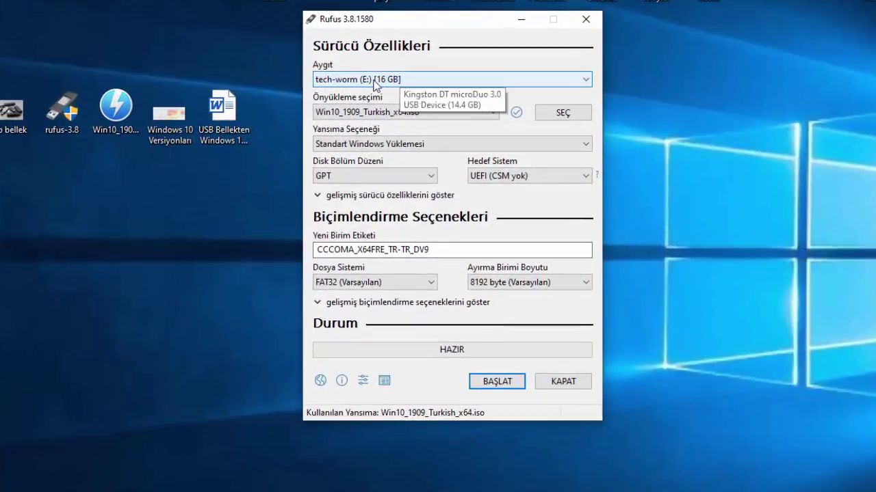
- Look up the tech-worm (E:) drive in Bu bilgisayar to verify the target device, and close the window
{"action": "left_click", "coordinate": [172, 107]}
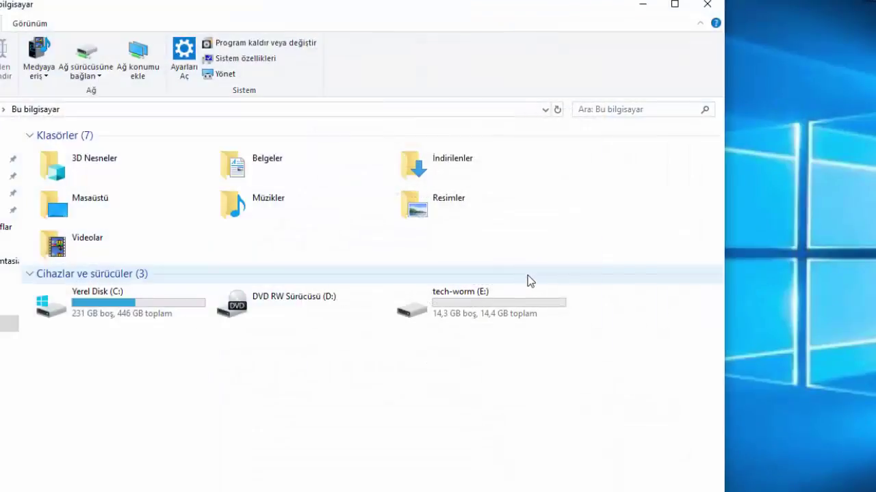
{"action": "left_click", "coordinate": [501, 299]}
{"action": "left_click", "coordinate": [697, 8]}
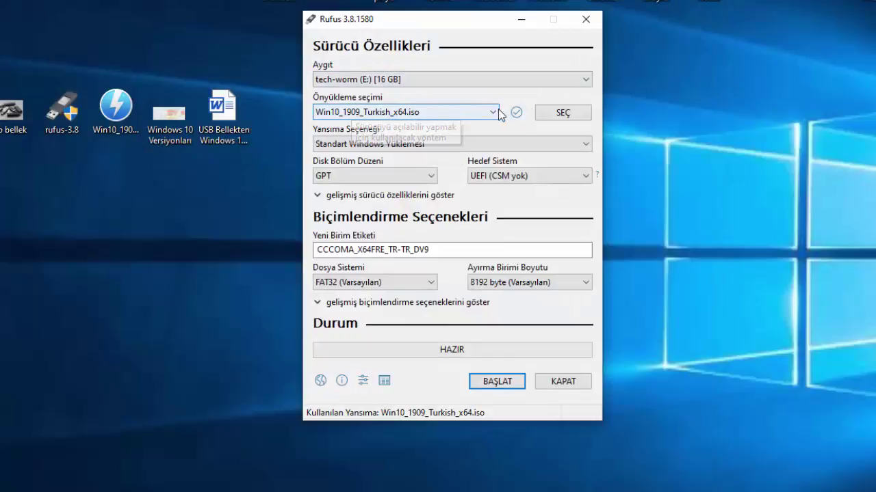
- Select Win10_1909_Turkish_x64 from Masaüstü again as the boot image
{"action": "left_click", "coordinate": [563, 112]}
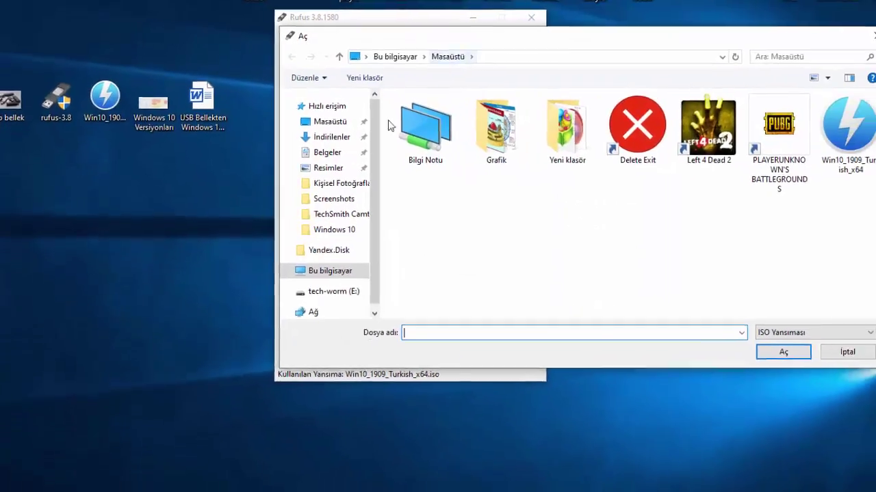
{"action": "left_click", "coordinate": [339, 270]}
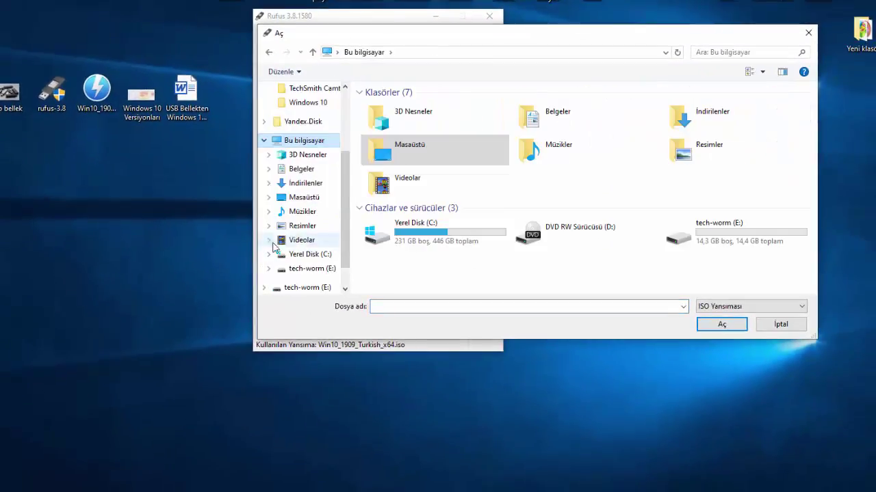
{"action": "left_click", "coordinate": [306, 199]}
{"action": "double_click", "coordinate": [784, 120]}
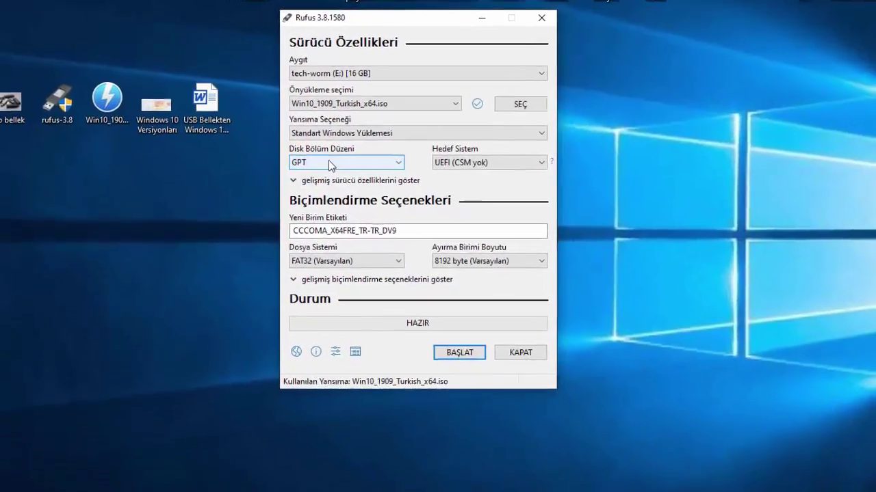
- Keep GPT as the partition scheme, start writing the USB drive and accept erasing all data on tech-worm (E:)
{"action": "left_click", "coordinate": [302, 146]}
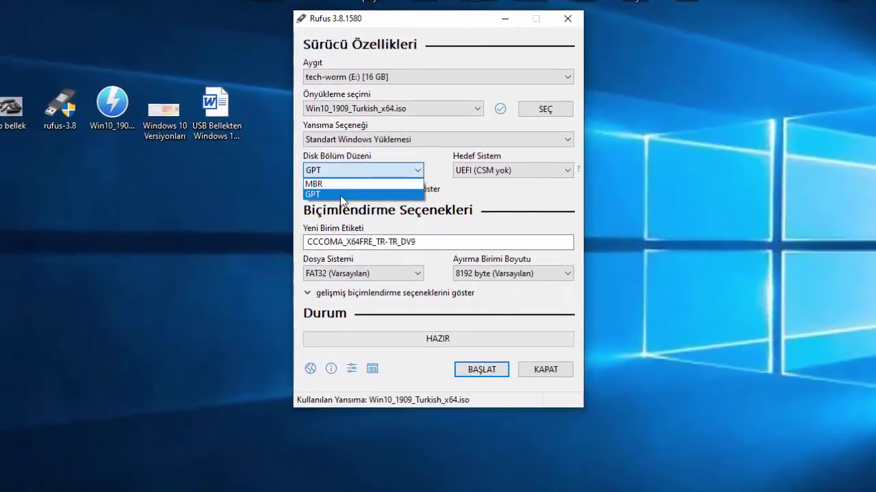
{"action": "left_click", "coordinate": [342, 196]}
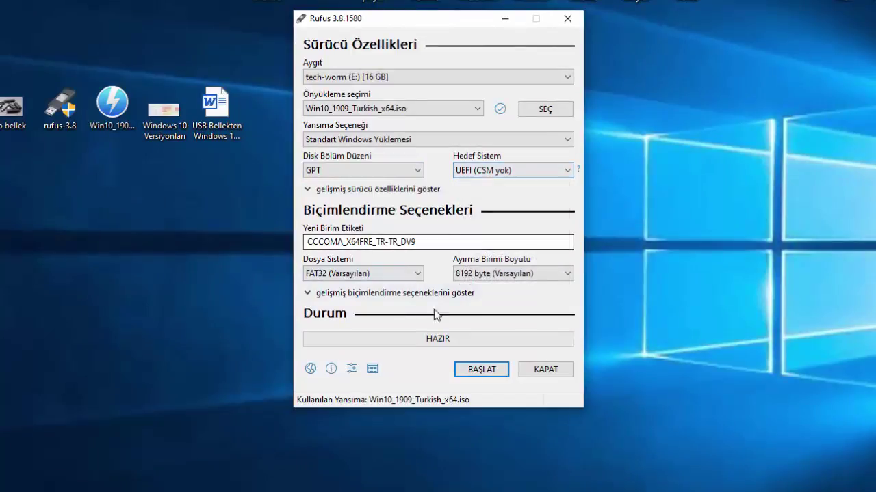
{"action": "left_click", "coordinate": [485, 370]}
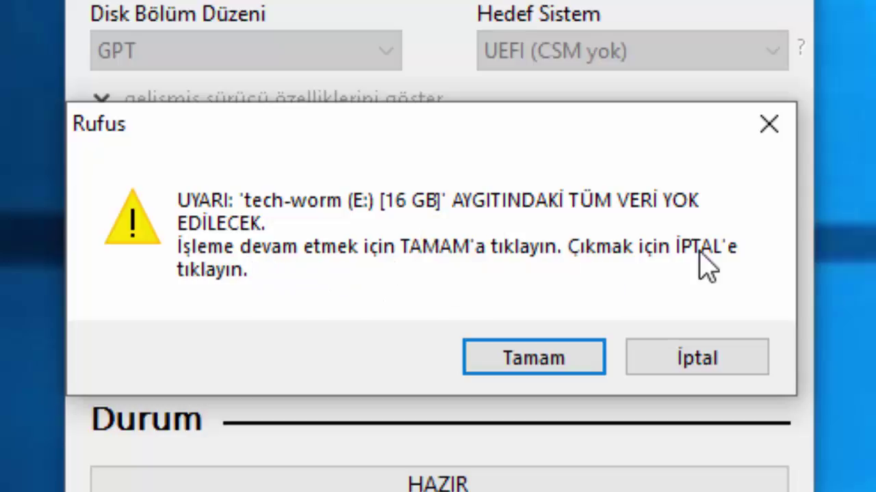
{"action": "left_click", "coordinate": [530, 361]}
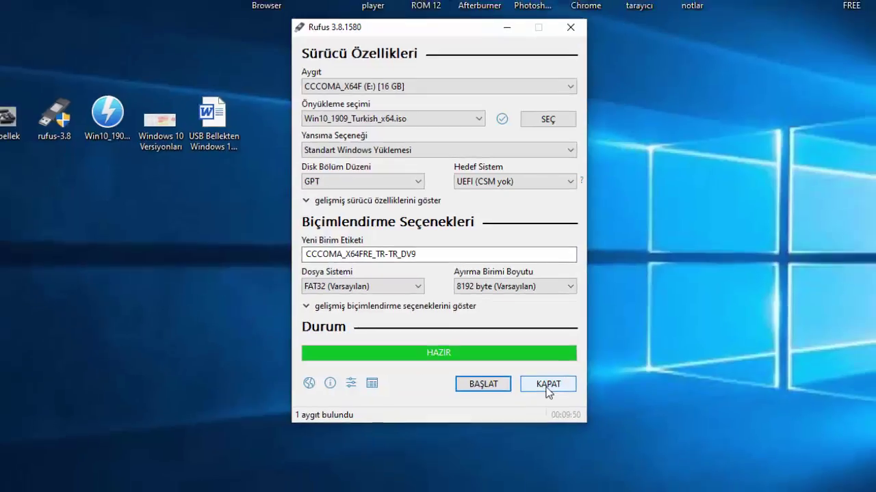
- Close Rufus and open the newly written USB drive from Bu bilgisayar
{"action": "left_click", "coordinate": [553, 393]}
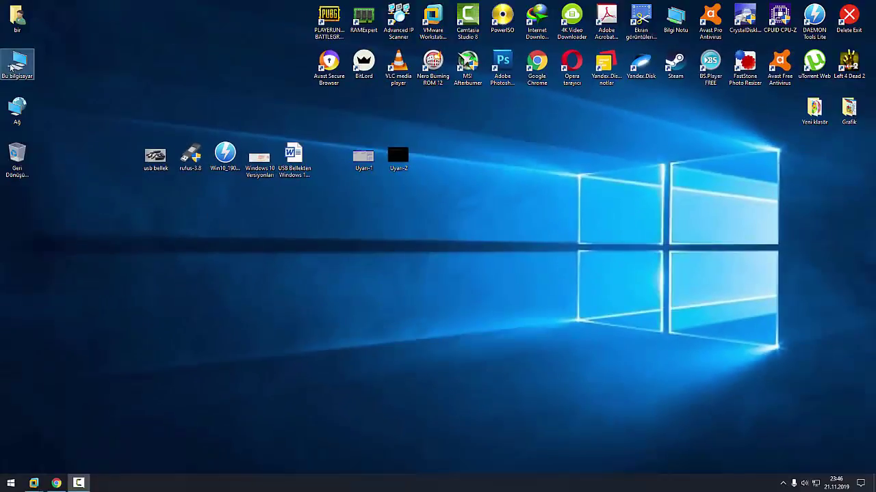
{"action": "double_click", "coordinate": [11, 67]}
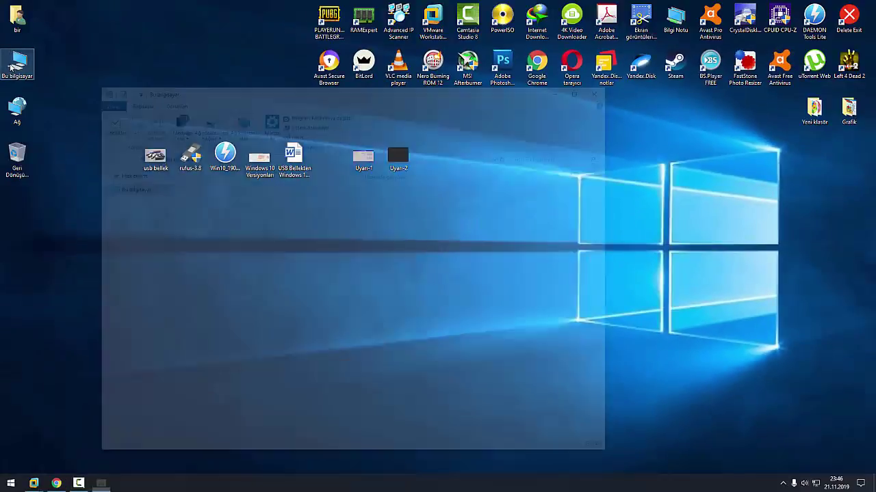
{"action": "double_click", "coordinate": [435, 280]}
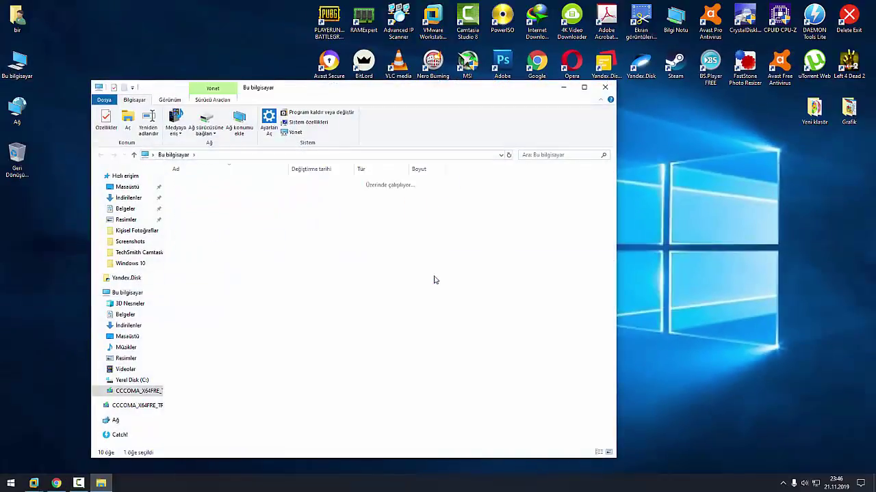
- Check the setup files on the CCCOMA_X64FRE_TR-TR_DV9 (F:) drive, return to Bu bilgisayar and close the window
{"action": "left_click_drag", "start_coordinate": [227, 315], "coordinate": [250, 166]}
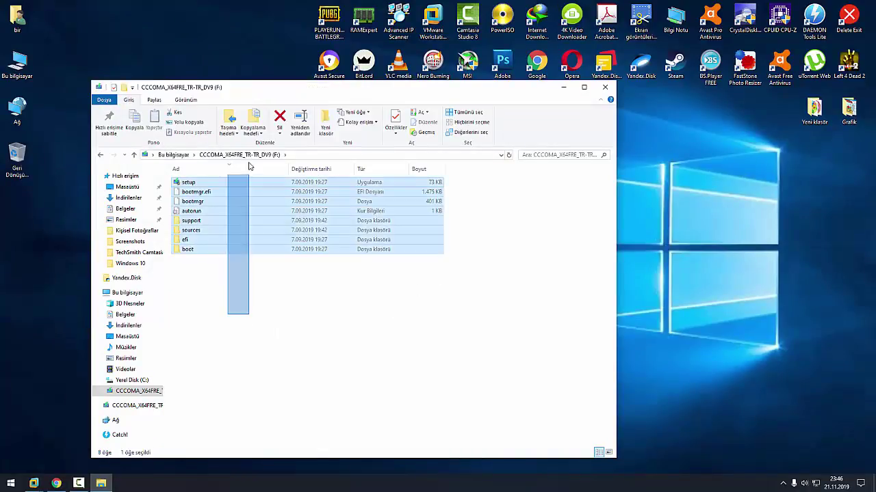
{"action": "left_click", "coordinate": [270, 344]}
{"action": "left_click", "coordinate": [101, 156]}
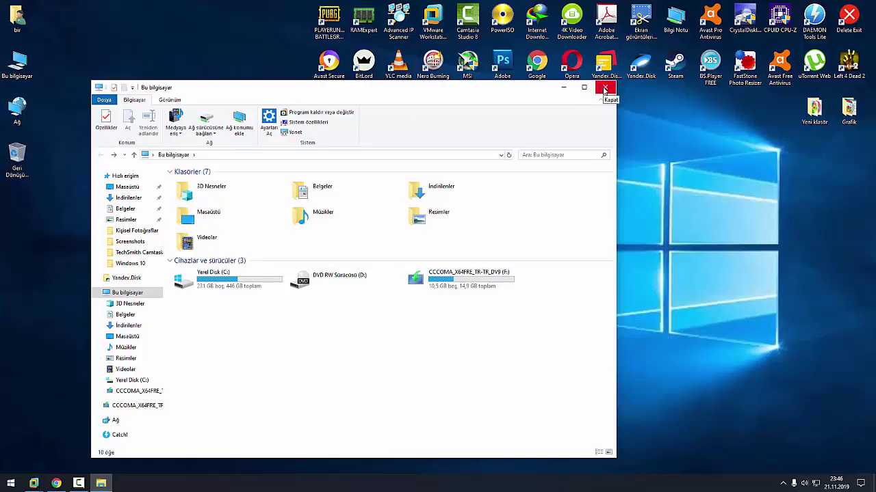
{"action": "left_click", "coordinate": [605, 88]}
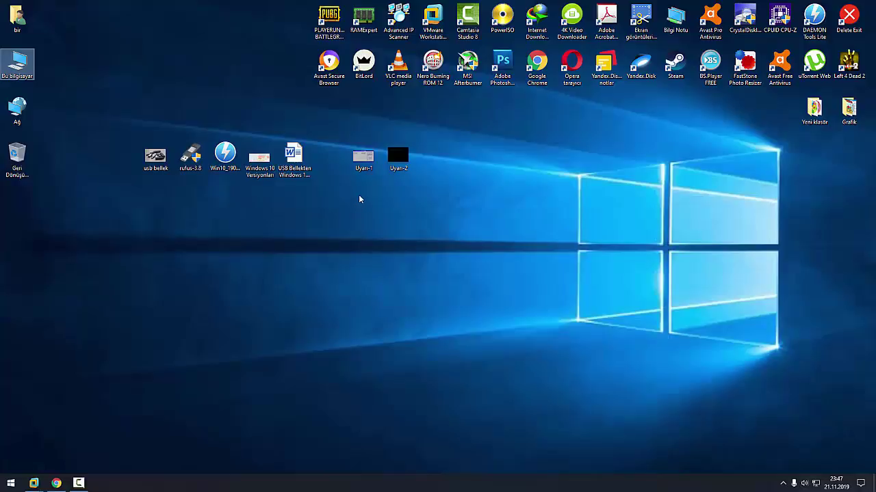
- View the Uyarı-1 picture of the BIOS boot device priority from the desktop, followed by the next picture
{"action": "mouse_move", "coordinate": [369, 167]}
{"action": "double_click", "coordinate": [361, 158]}
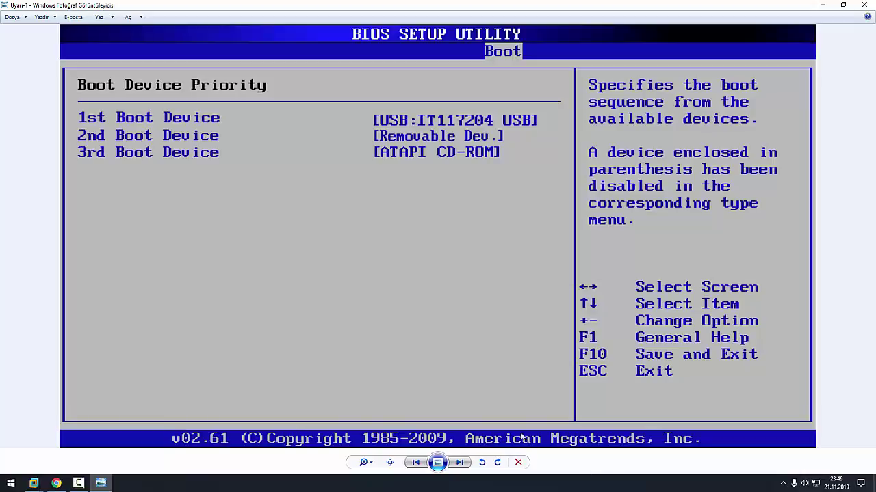
{"action": "left_click", "coordinate": [460, 463]}
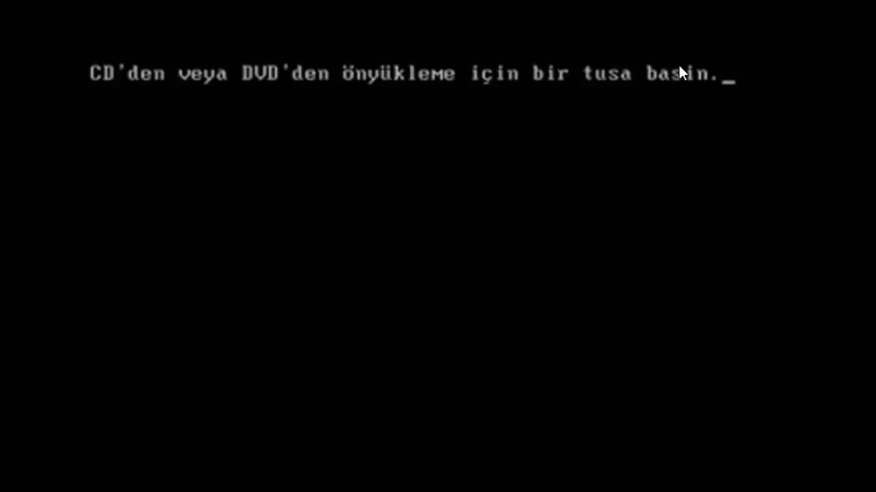
- Boot into Windows setup, keep Türkçe (Türkiye) with the Türkçe Q keyboard, and start the installation
{"action": "key", "text": "Return"}
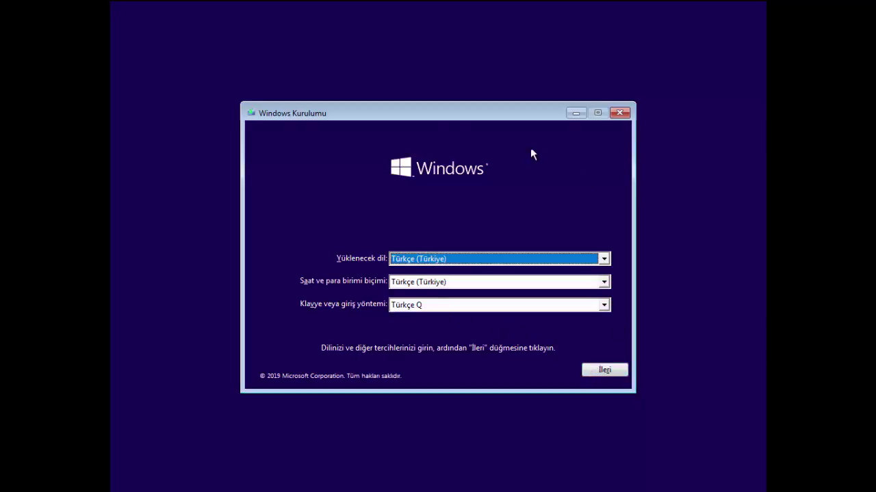
{"action": "left_click", "coordinate": [594, 373]}
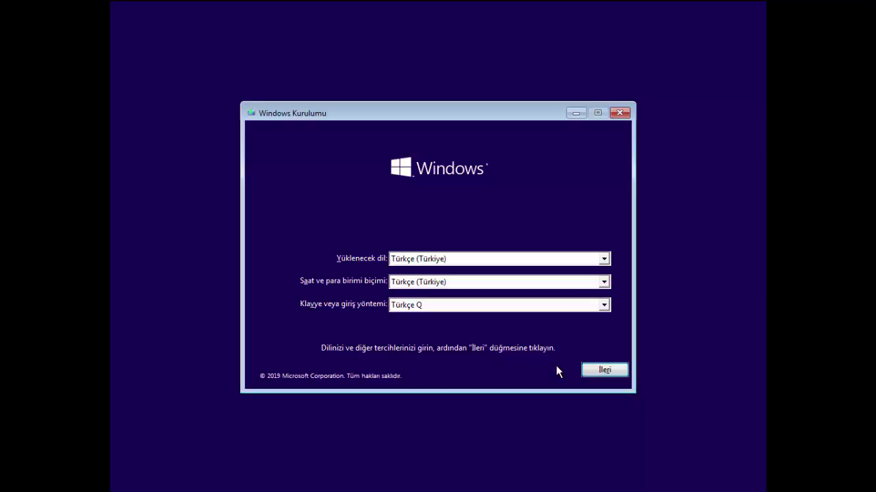
{"action": "left_click", "coordinate": [601, 370]}
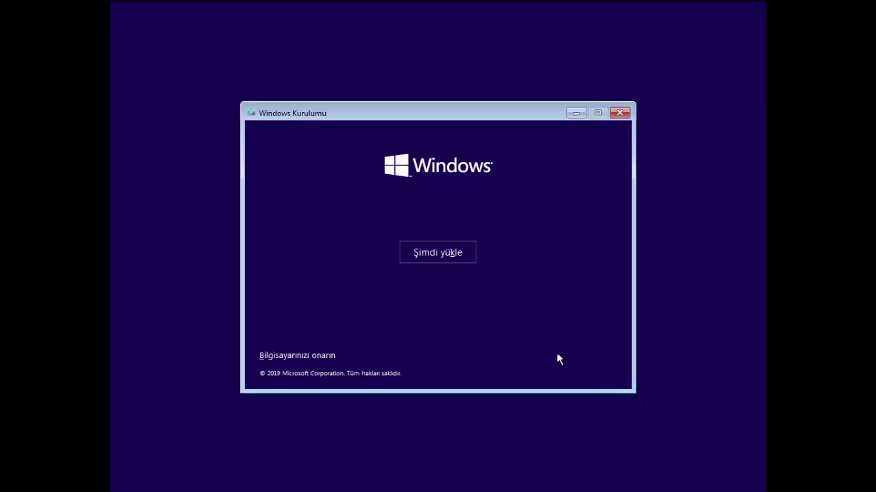
{"action": "left_click", "coordinate": [457, 257]}
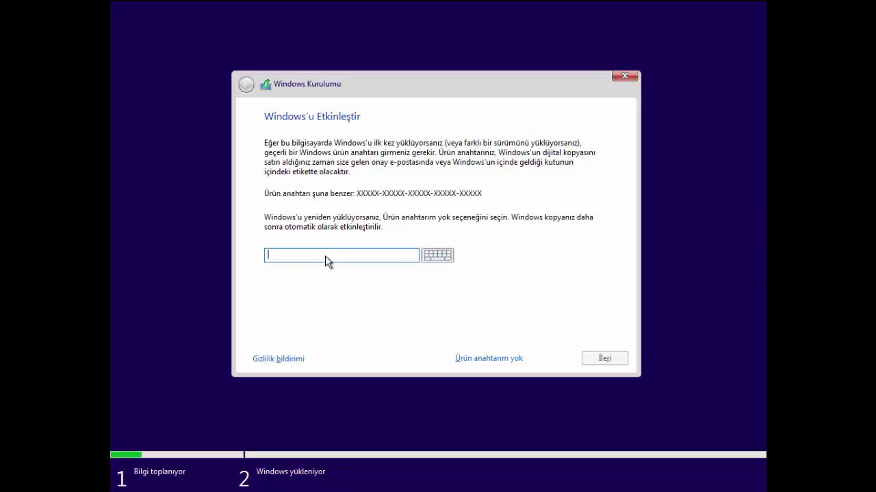
- Continue without a product key and choose Windows 10 Home x64 as the edition to install
{"action": "left_click", "coordinate": [480, 358]}
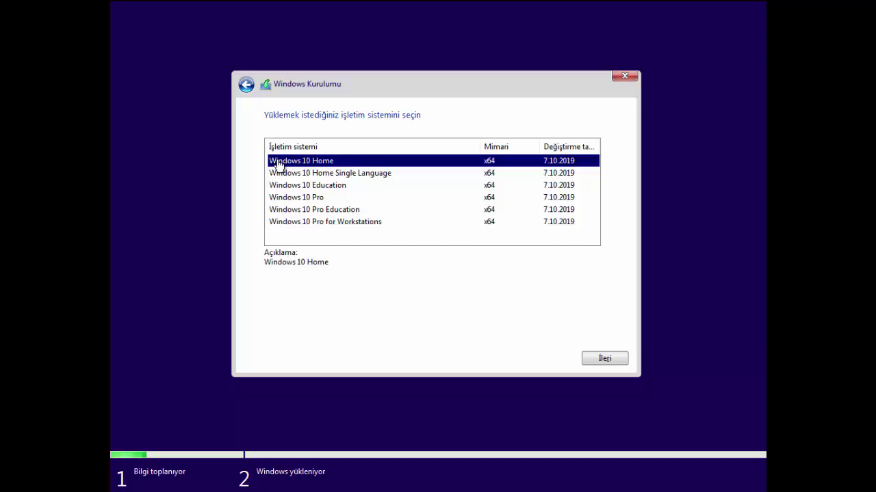
{"action": "left_click", "coordinate": [406, 176]}
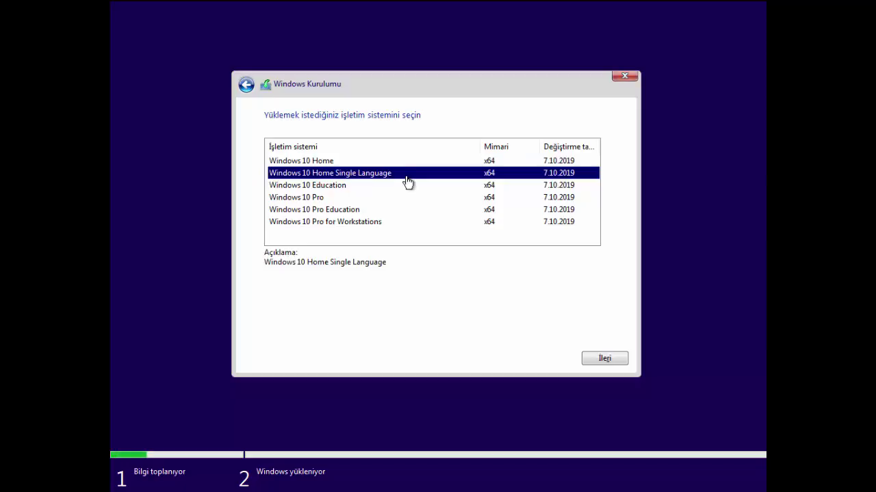
{"action": "left_click", "coordinate": [363, 163]}
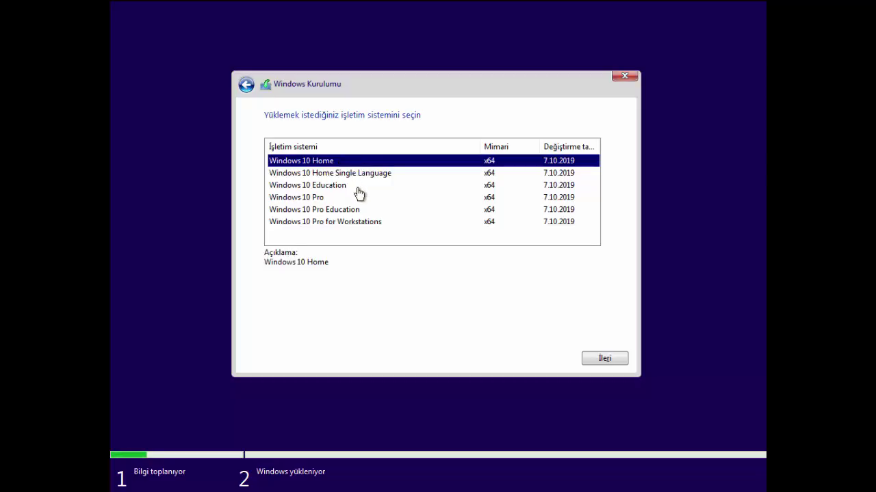
{"action": "left_click", "coordinate": [357, 189]}
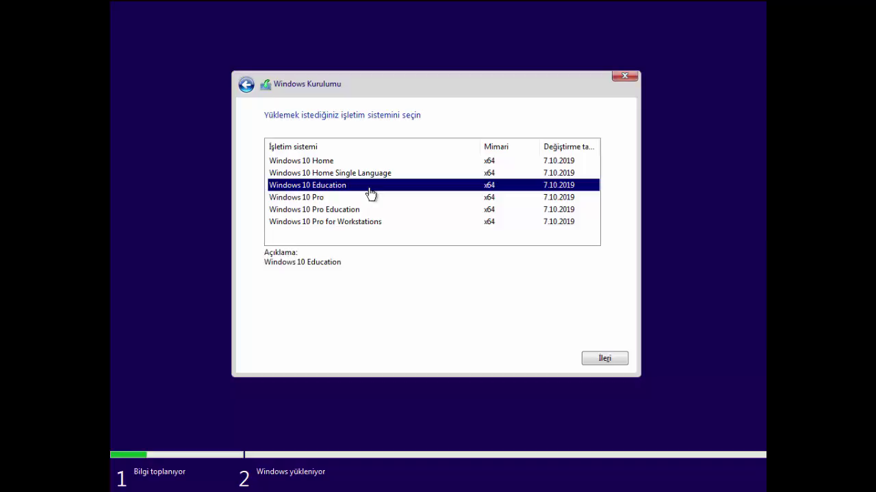
{"action": "left_click", "coordinate": [361, 199]}
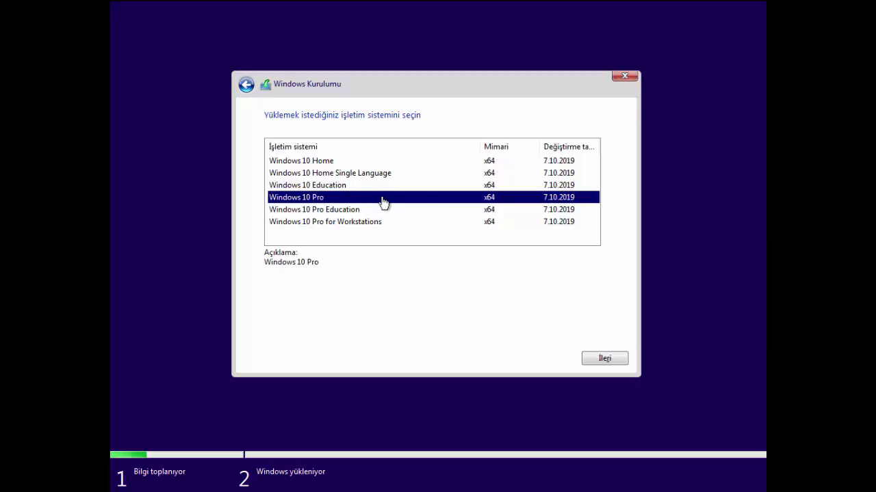
{"action": "left_click", "coordinate": [346, 163]}
{"action": "left_click", "coordinate": [373, 201]}
{"action": "left_click", "coordinate": [357, 162]}
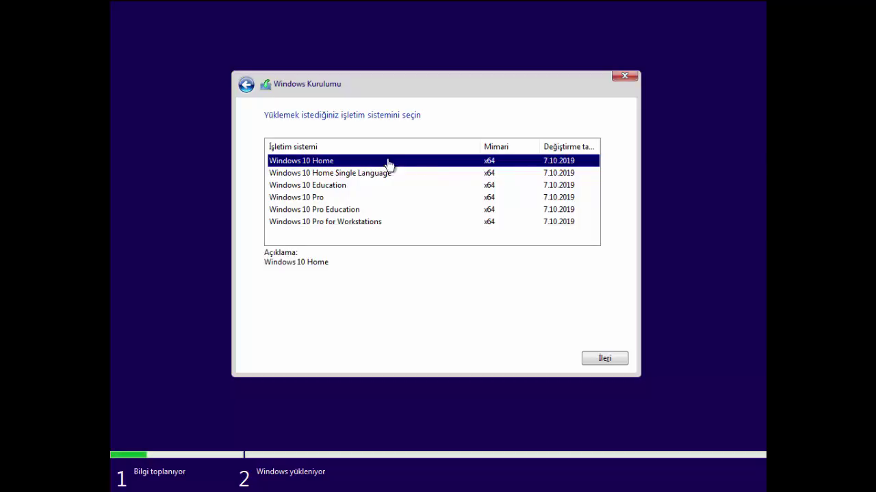
{"action": "left_click", "coordinate": [592, 357]}
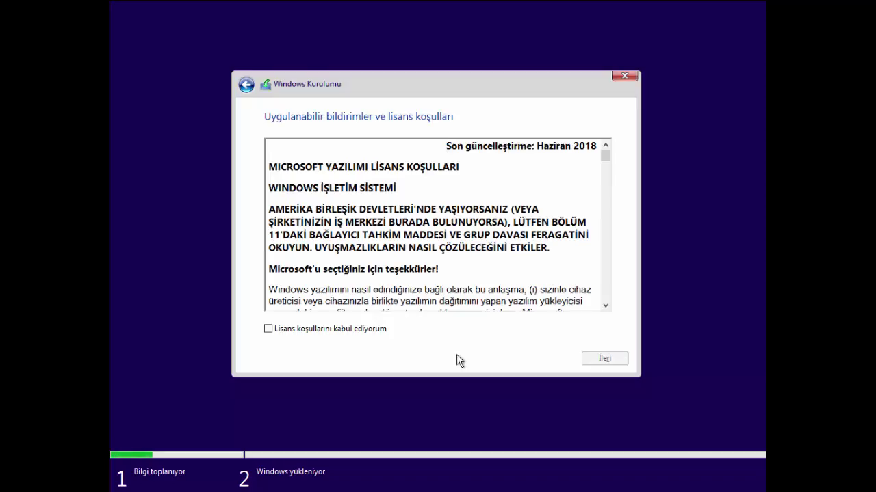
- Accept the licence terms and choose the custom, Windows-only installation type
{"action": "left_click", "coordinate": [294, 327]}
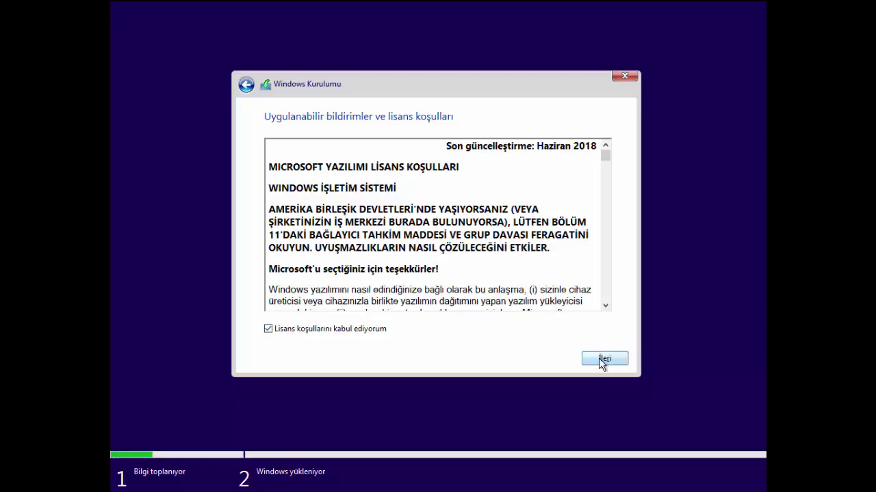
{"action": "left_click", "coordinate": [344, 331]}
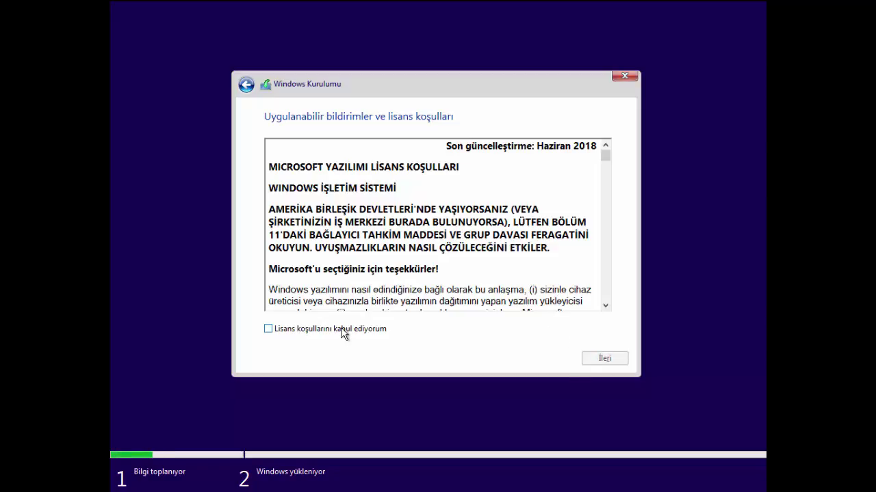
{"action": "left_click", "coordinate": [335, 327]}
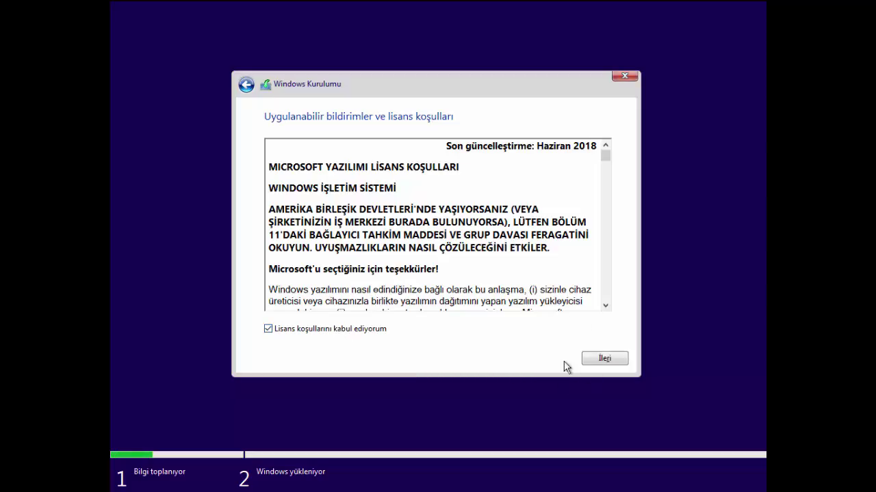
{"action": "left_click", "coordinate": [596, 361]}
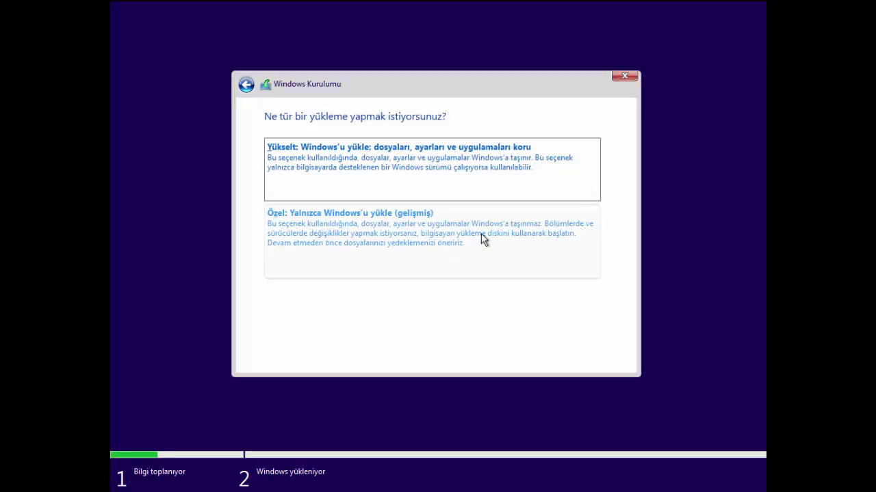
{"action": "left_click", "coordinate": [432, 234]}
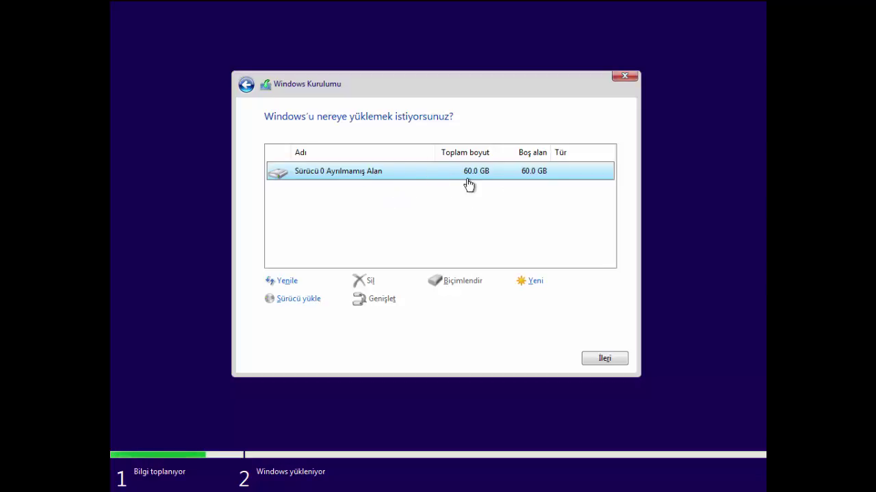
- Create a 35000 MB partition in the unallocated space of drive 0 and accept the additional system partition
{"action": "left_click", "coordinate": [534, 281]}
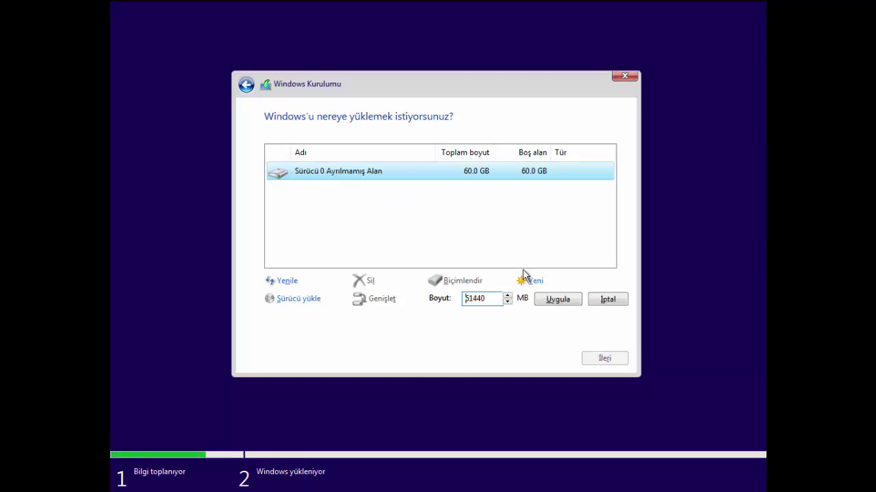
{"action": "double_click", "coordinate": [477, 300]}
{"action": "type", "text": "35000"}
{"action": "left_click", "coordinate": [565, 304]}
{"action": "left_click", "coordinate": [540, 301]}
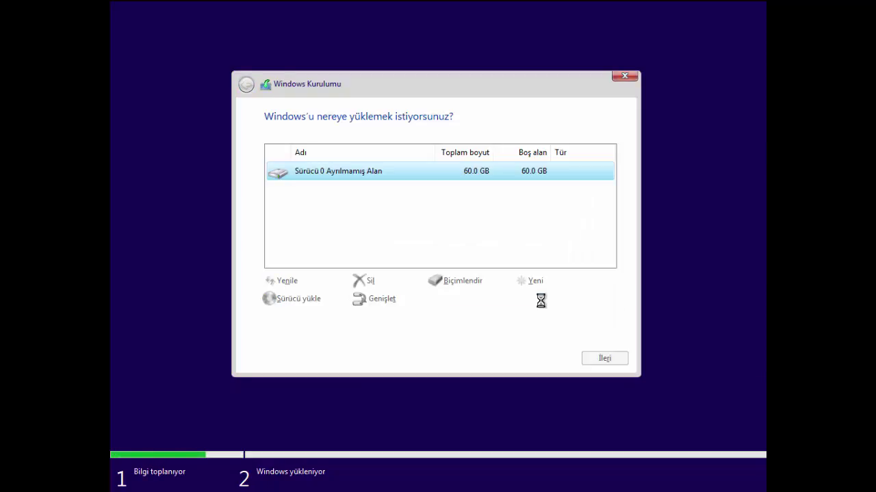
- Create another partition on drive 0 using all of the remaining unallocated space
{"action": "left_click", "coordinate": [496, 220]}
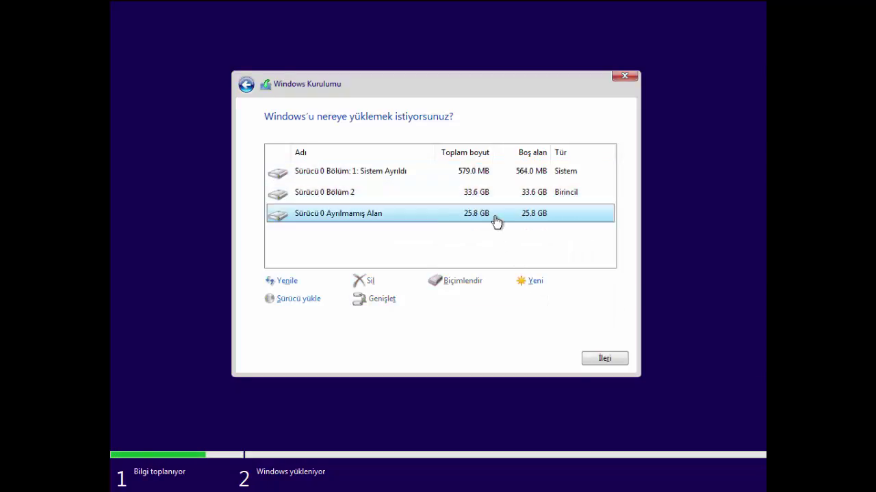
{"action": "left_click", "coordinate": [535, 281]}
{"action": "left_click", "coordinate": [551, 303]}
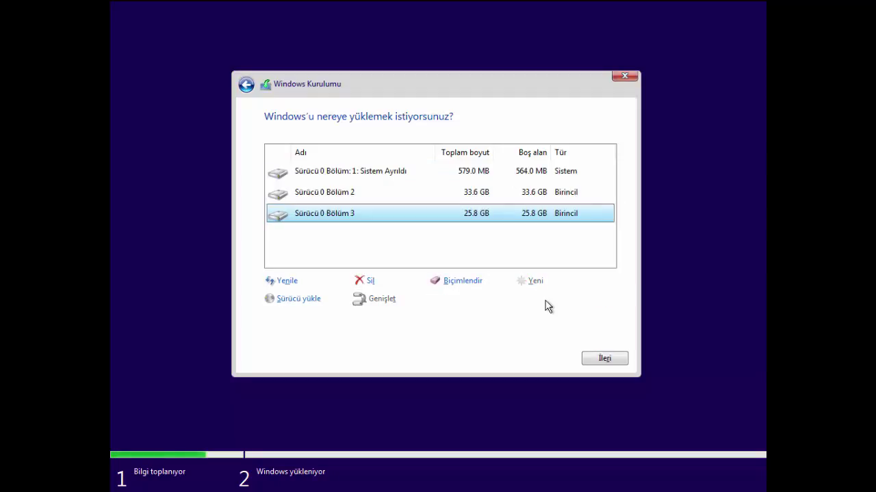
- Examine the system-reserved partition and the two primary partitions on drive 0, comparing their sizes, types and suitability for installation
{"action": "left_click", "coordinate": [479, 177]}
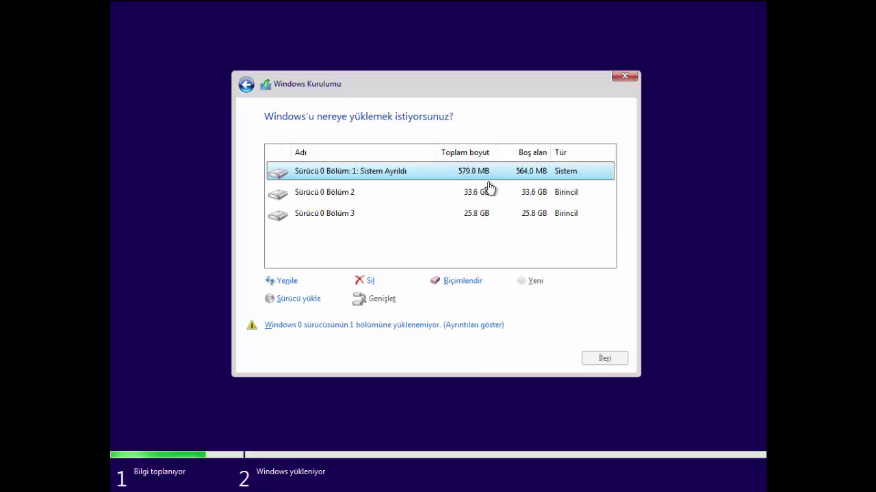
{"action": "left_click", "coordinate": [499, 234]}
{"action": "left_click", "coordinate": [420, 218]}
{"action": "left_click", "coordinate": [403, 196]}
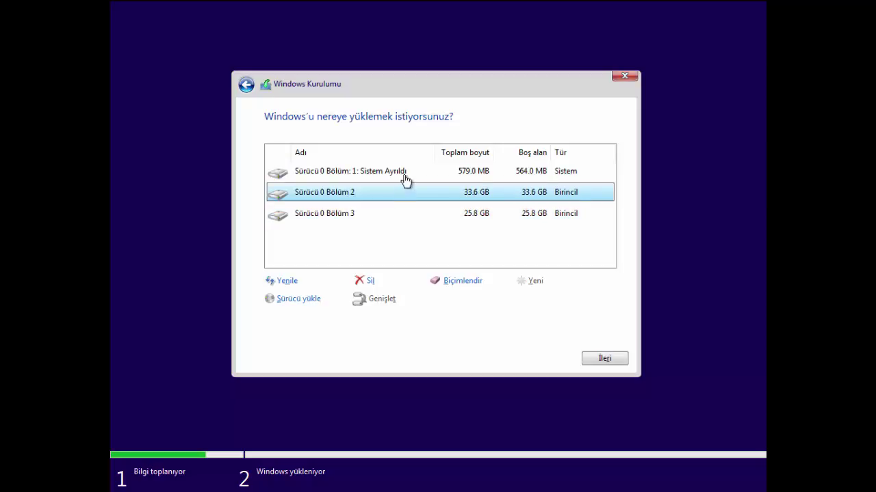
{"action": "left_click", "coordinate": [404, 178]}
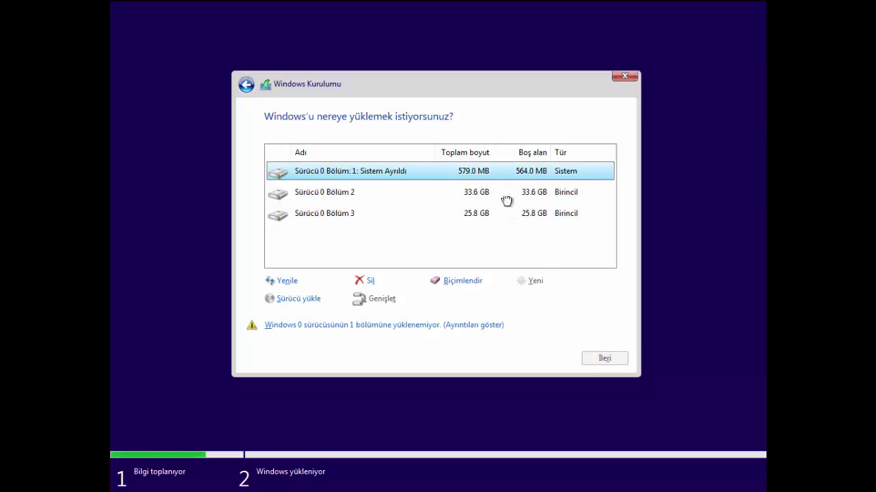
{"action": "left_click", "coordinate": [397, 195]}
{"action": "left_click", "coordinate": [393, 205]}
{"action": "left_click", "coordinate": [391, 189]}
{"action": "left_click", "coordinate": [400, 172]}
{"action": "left_click", "coordinate": [409, 205]}
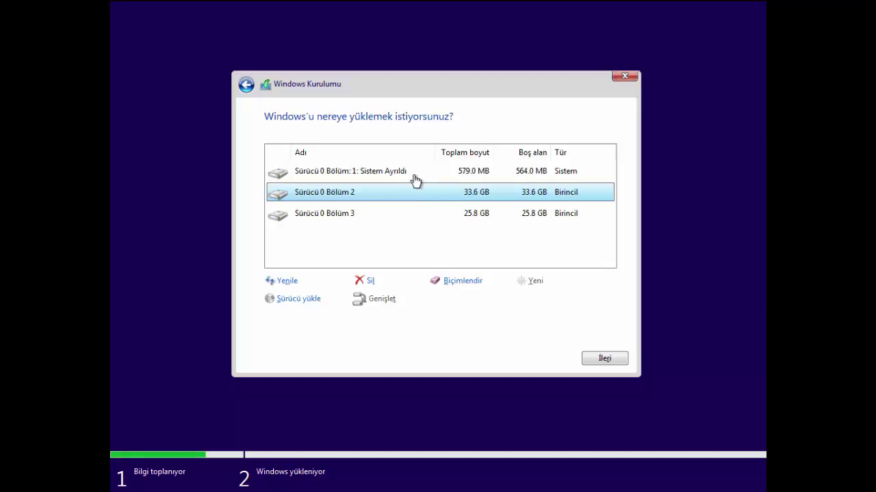
{"action": "left_click", "coordinate": [414, 176]}
{"action": "left_click", "coordinate": [438, 216]}
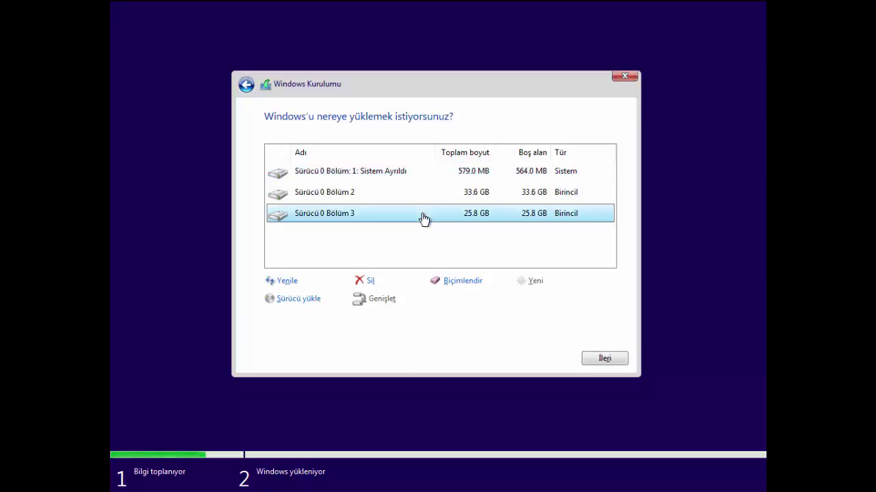
{"action": "left_click", "coordinate": [480, 176]}
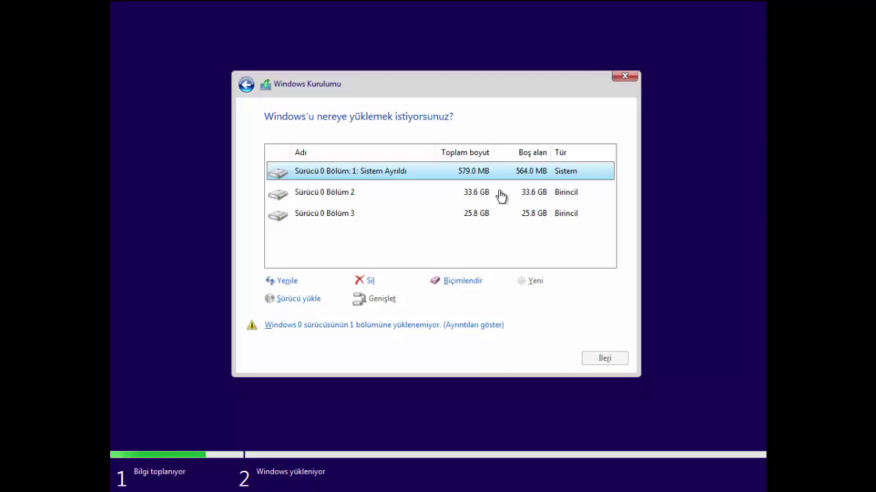
{"action": "left_click", "coordinate": [494, 197]}
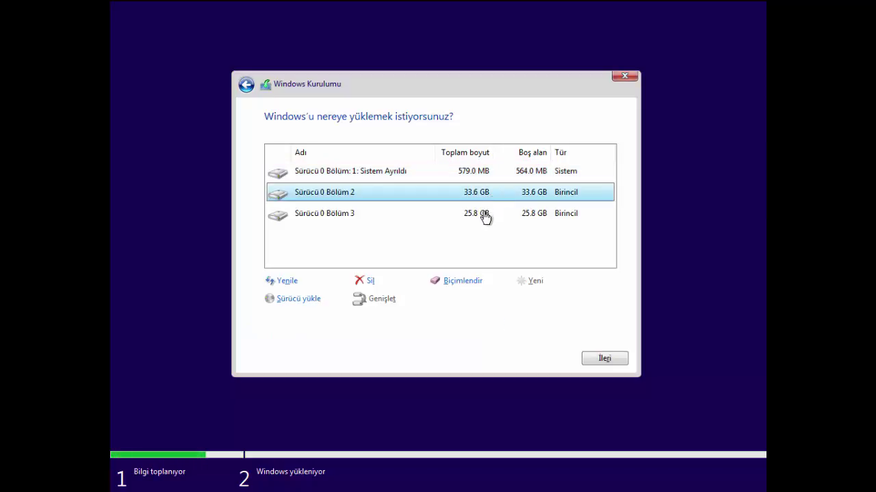
{"action": "left_click", "coordinate": [485, 217]}
{"action": "left_click", "coordinate": [508, 180]}
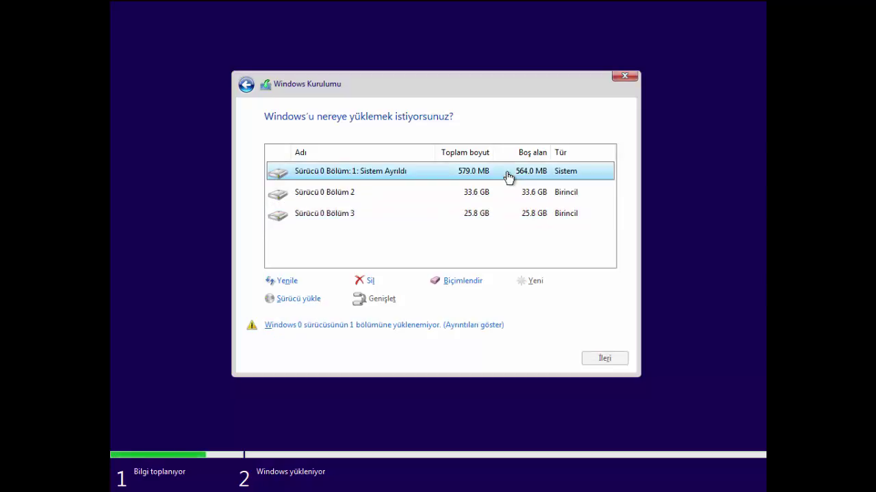
{"action": "left_click", "coordinate": [472, 200]}
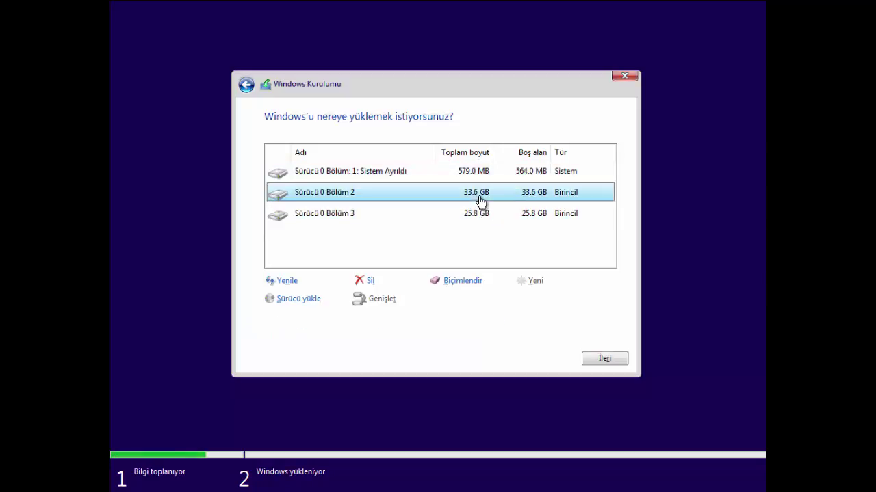
{"action": "left_click", "coordinate": [367, 216]}
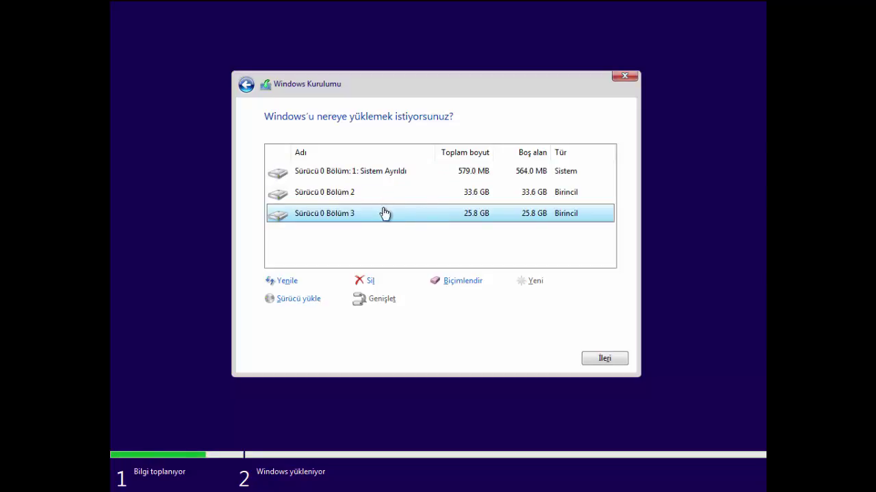
- Compare the partitions on drive 0 with the C: and D: drives listed under This PC in File Explorer
{"action": "left_click", "coordinate": [388, 194]}
{"action": "left_click", "coordinate": [395, 176]}
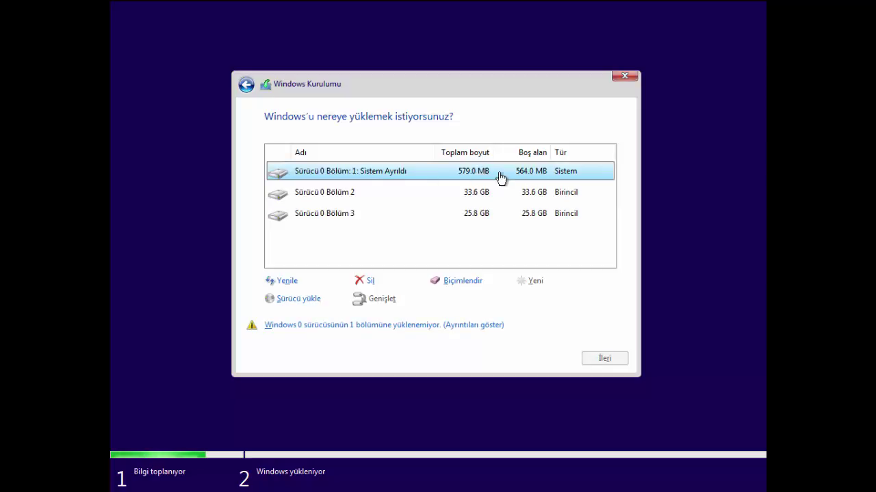
{"action": "left_click", "coordinate": [465, 198]}
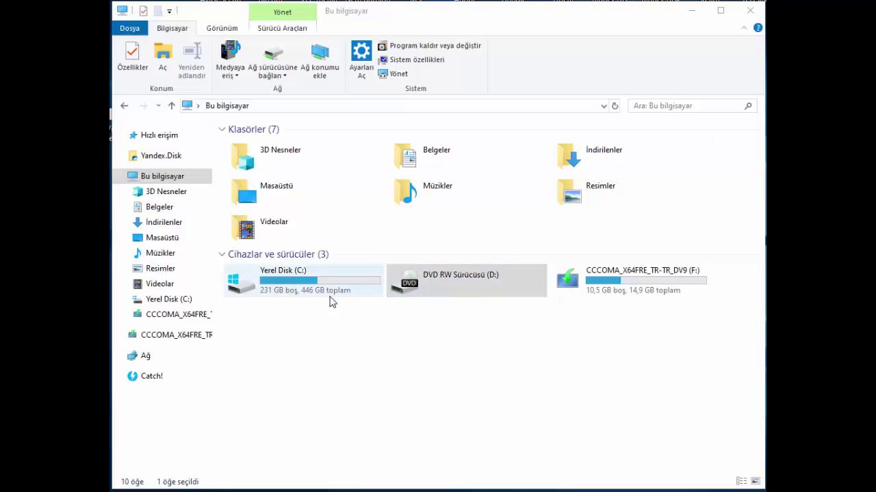
{"action": "left_click", "coordinate": [320, 289]}
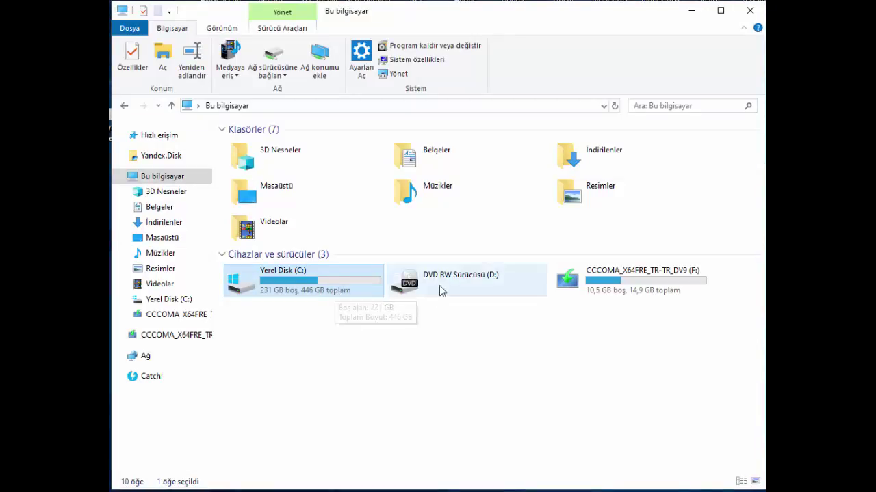
{"action": "left_click", "coordinate": [472, 287]}
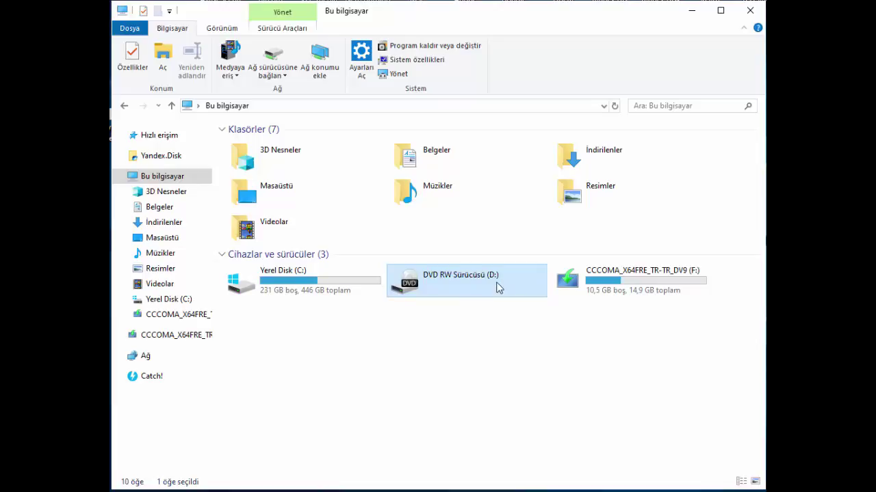
{"action": "left_click", "coordinate": [355, 288]}
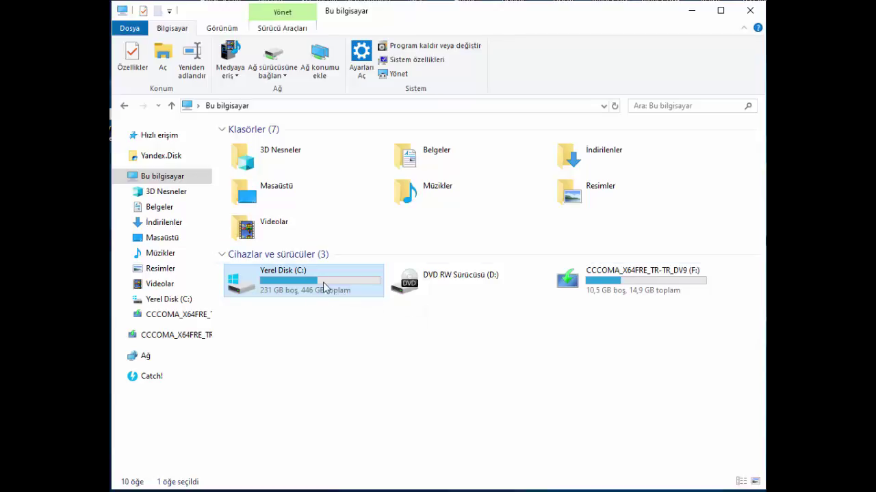
{"action": "left_click", "coordinate": [500, 291]}
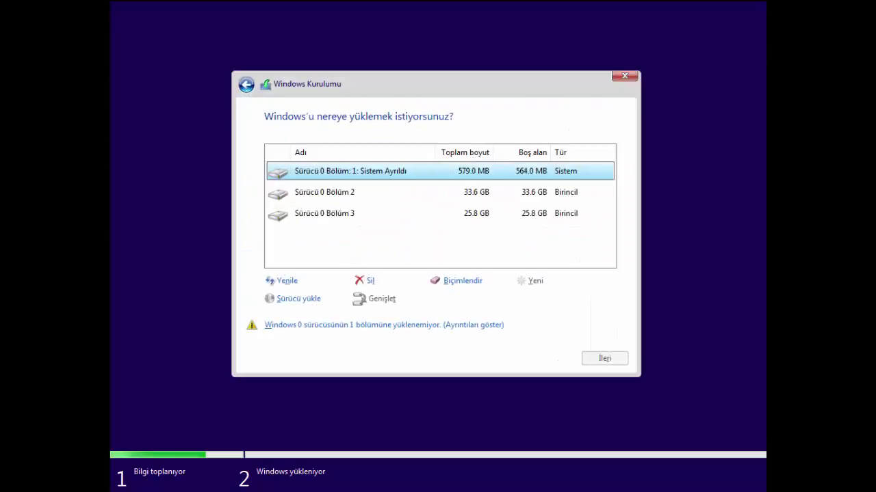
- Switch back to Windows Setup and review the three partitions on drive 0, checking which one can hold Windows
{"action": "left_click", "coordinate": [434, 213]}
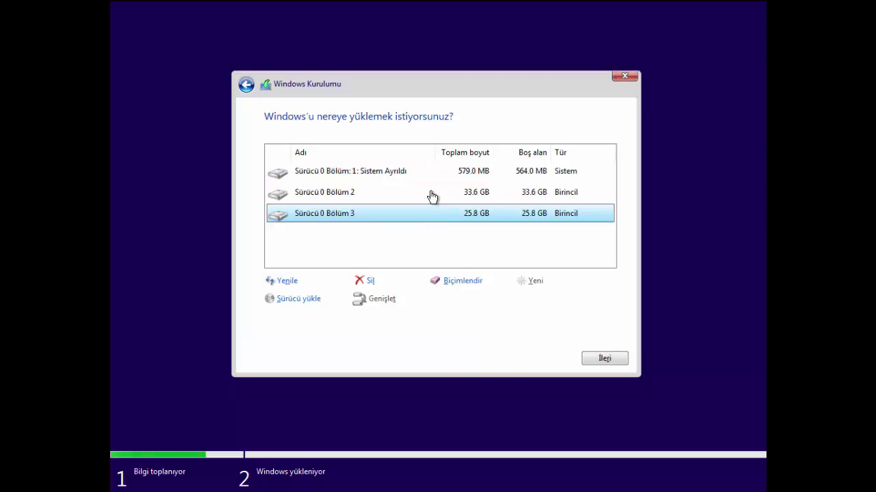
{"action": "left_click", "coordinate": [432, 188]}
{"action": "left_click", "coordinate": [433, 175]}
{"action": "left_click", "coordinate": [435, 195]}
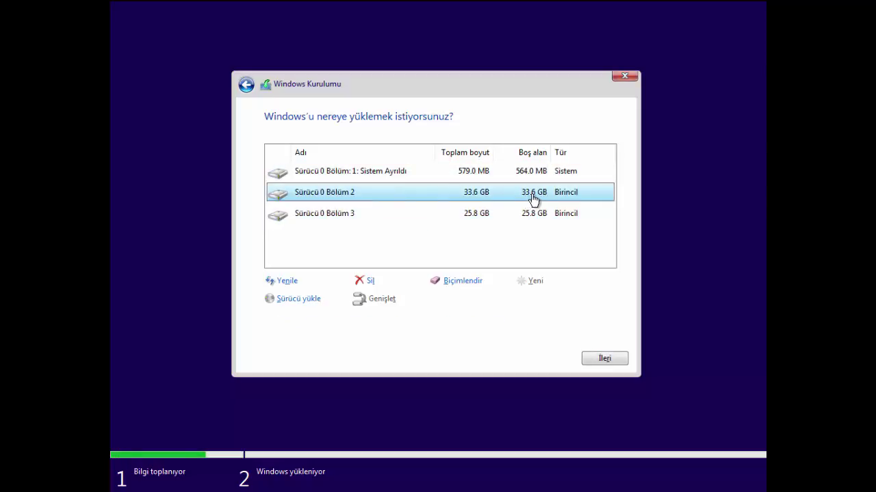
{"action": "left_click", "coordinate": [350, 215]}
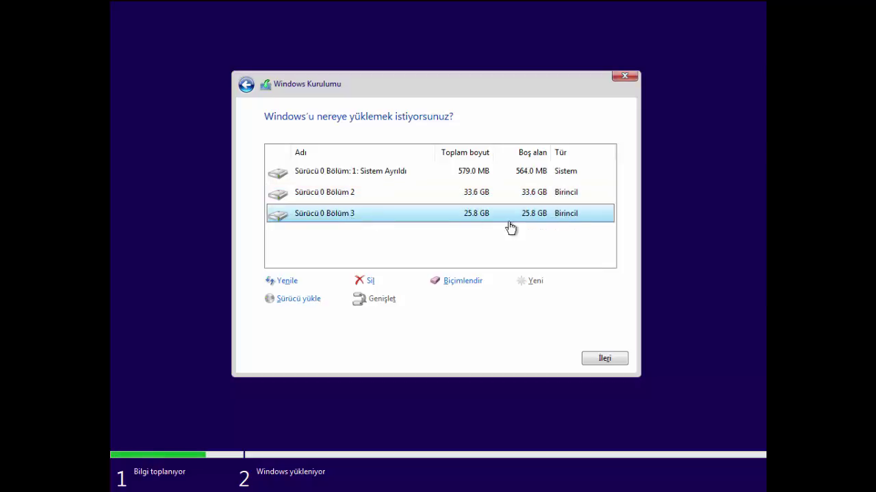
{"action": "left_click", "coordinate": [402, 192]}
{"action": "left_click", "coordinate": [403, 177]}
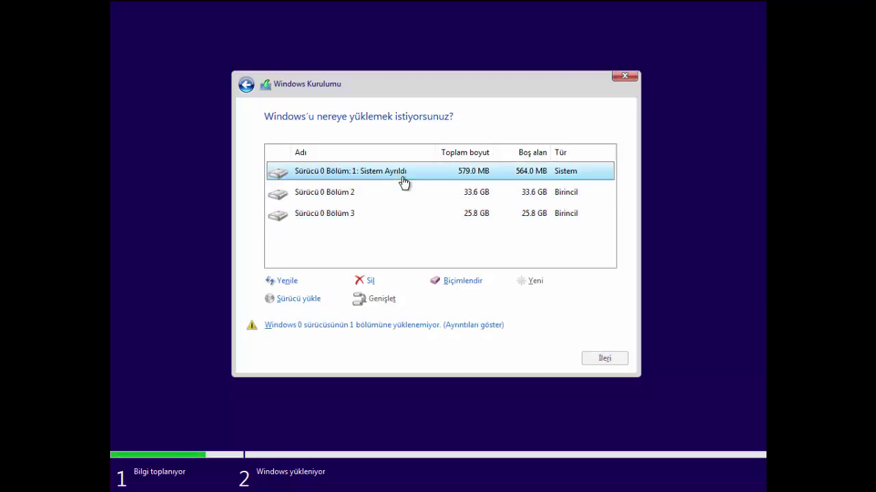
{"action": "left_click", "coordinate": [409, 222]}
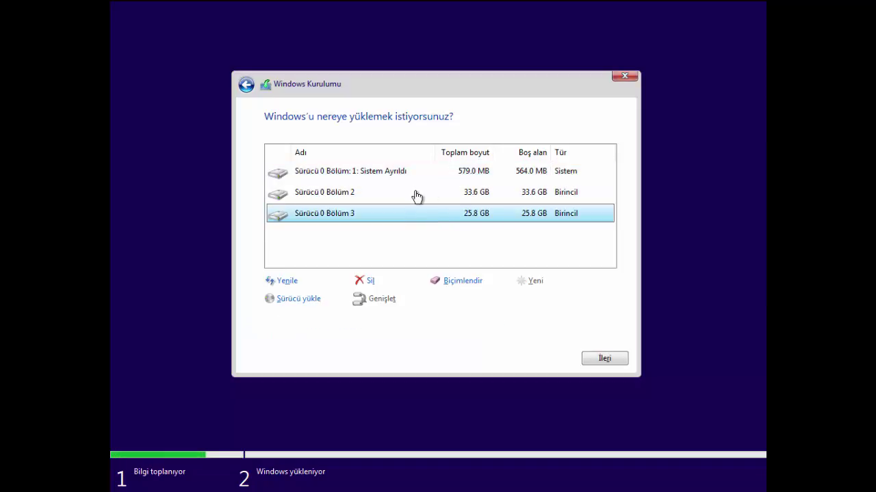
{"action": "left_click", "coordinate": [416, 195]}
{"action": "left_click", "coordinate": [371, 214]}
- Delete the system-reserved partition and the 33.6 GB primary partition from drive 0, accepting the loss of their data
{"action": "left_click", "coordinate": [371, 173]}
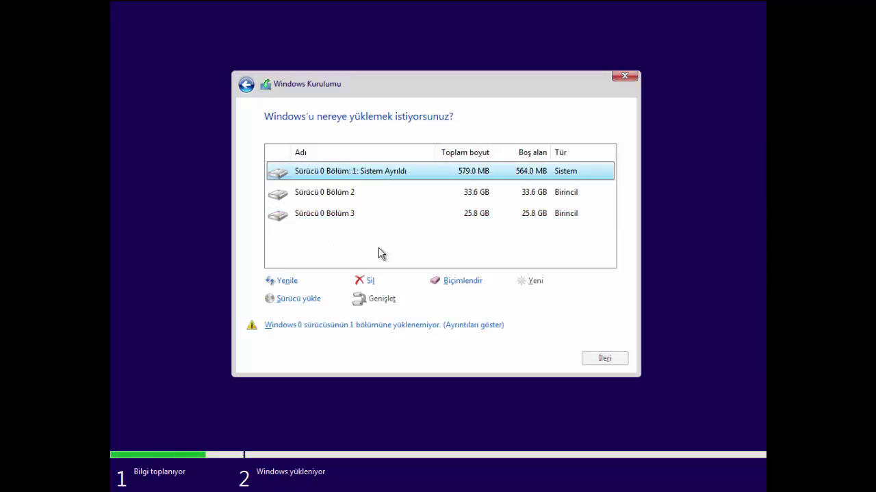
{"action": "left_click", "coordinate": [368, 282]}
{"action": "left_click", "coordinate": [505, 302]}
{"action": "left_click", "coordinate": [370, 198]}
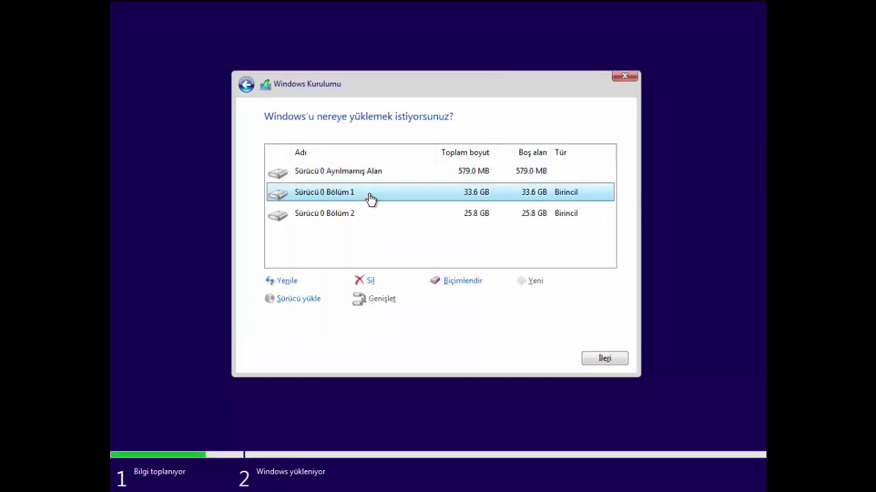
{"action": "left_click", "coordinate": [371, 281]}
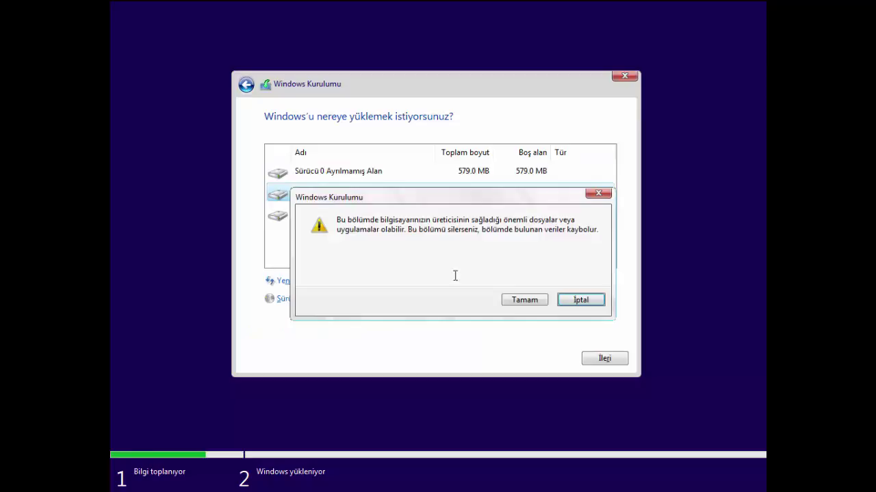
{"action": "left_click", "coordinate": [518, 302]}
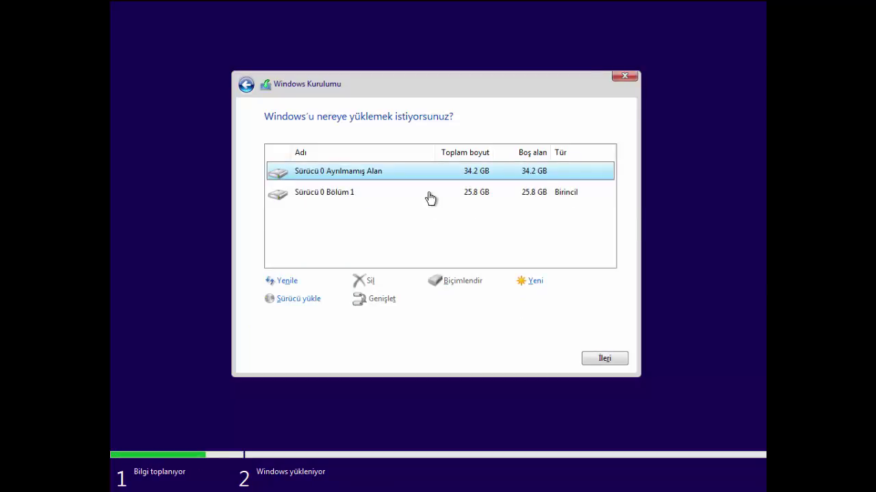
- Recreate a 35000 MB partition in the 34.2 GB unallocated space and accept the additional system partition
{"action": "left_click", "coordinate": [387, 197]}
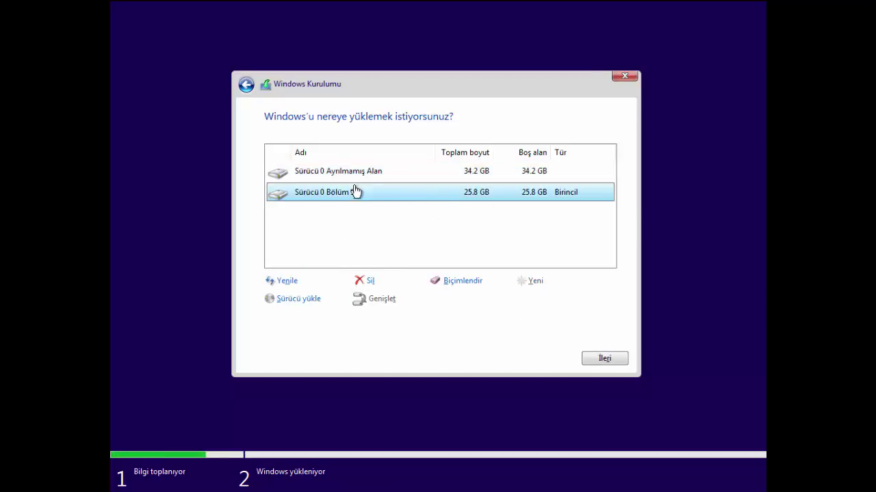
{"action": "left_click", "coordinate": [389, 173]}
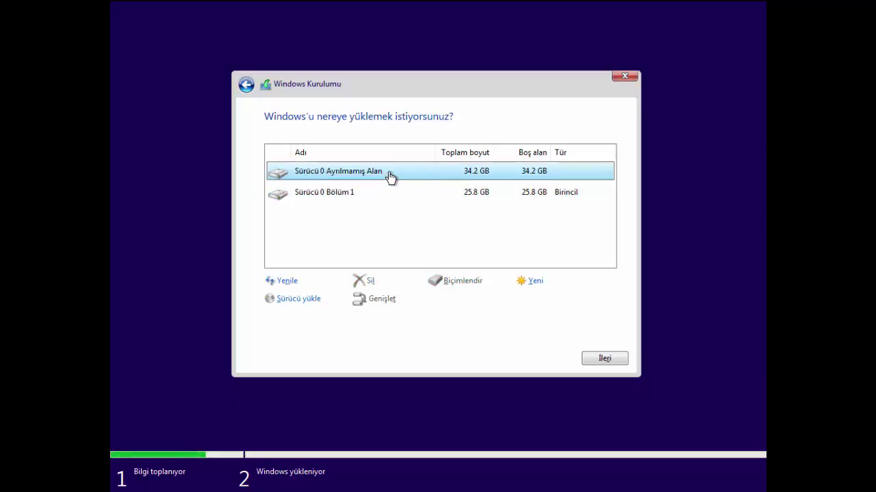
{"action": "left_click", "coordinate": [532, 281]}
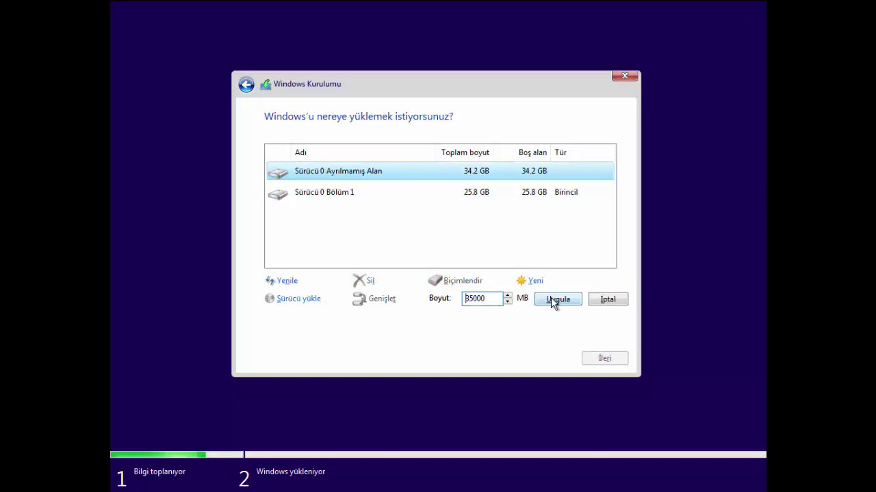
{"action": "left_click", "coordinate": [556, 300]}
{"action": "left_click", "coordinate": [540, 302]}
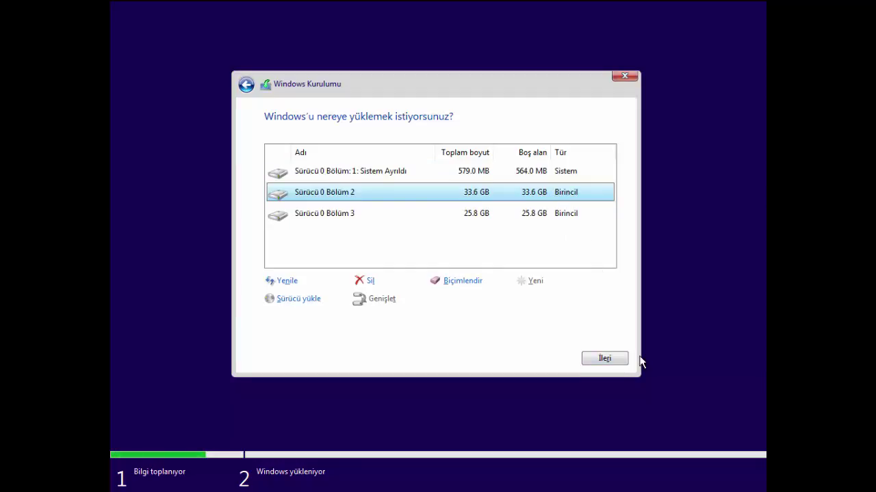
{"action": "left_click", "coordinate": [422, 216]}
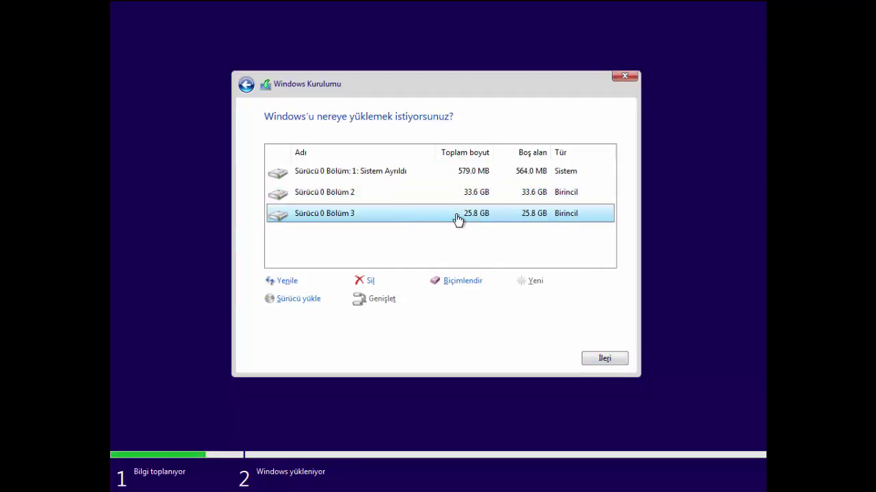
{"action": "left_click", "coordinate": [396, 200]}
{"action": "left_click", "coordinate": [404, 216]}
{"action": "left_click", "coordinate": [421, 195]}
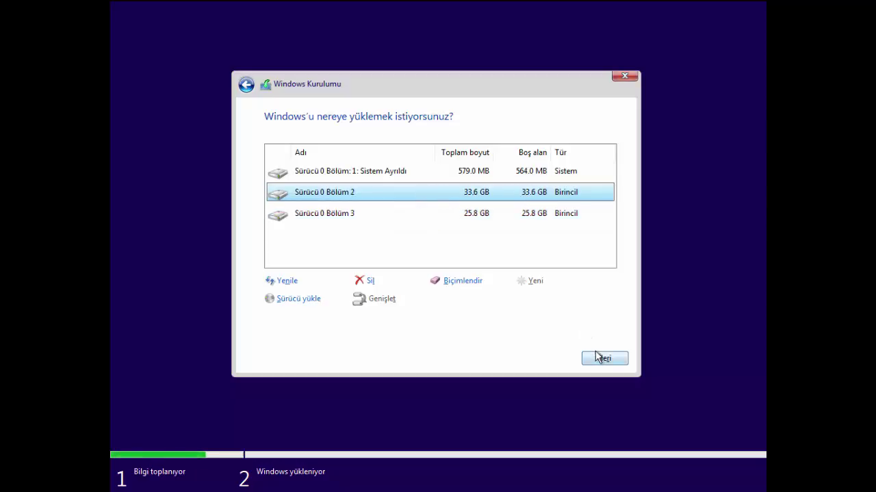
- Delete the system-reserved partition and both primary partitions so that all of drive 0 is unallocated
{"action": "left_click", "coordinate": [394, 178]}
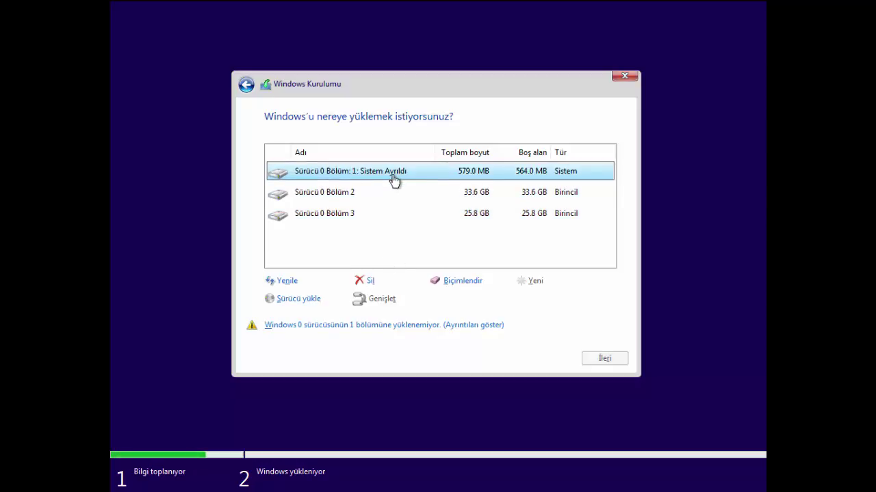
{"action": "left_click", "coordinate": [369, 281]}
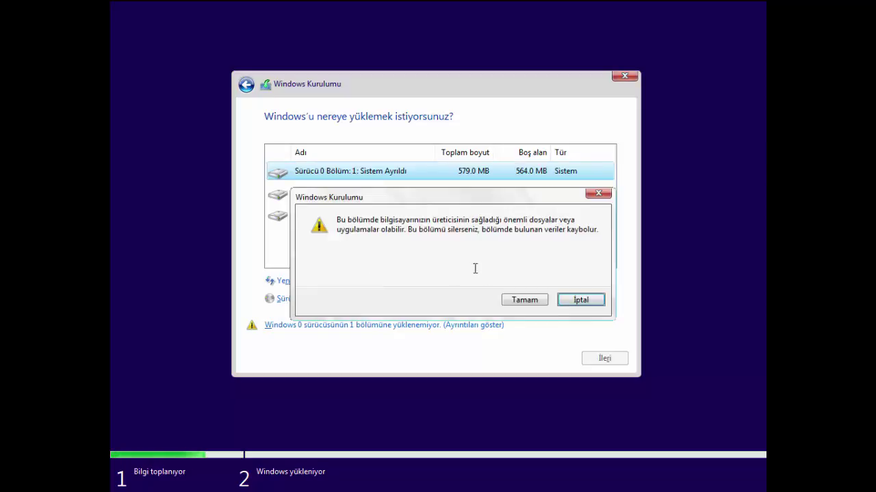
{"action": "left_click", "coordinate": [519, 302]}
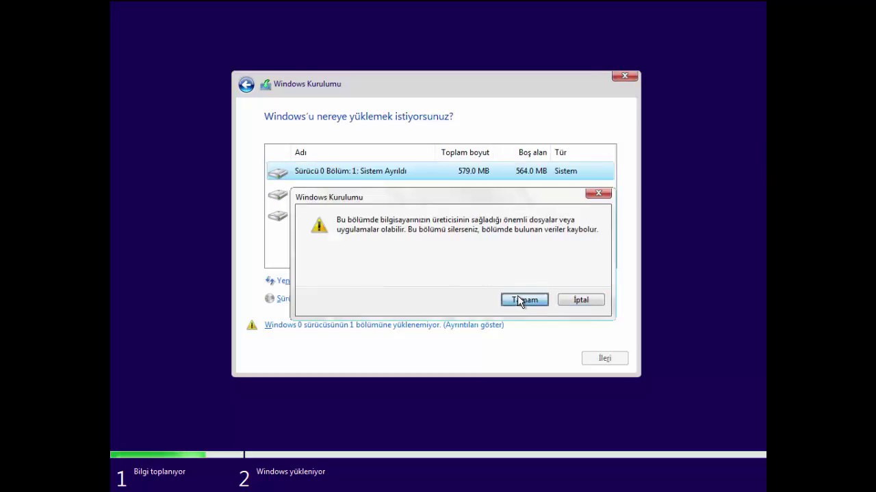
{"action": "left_click", "coordinate": [383, 197]}
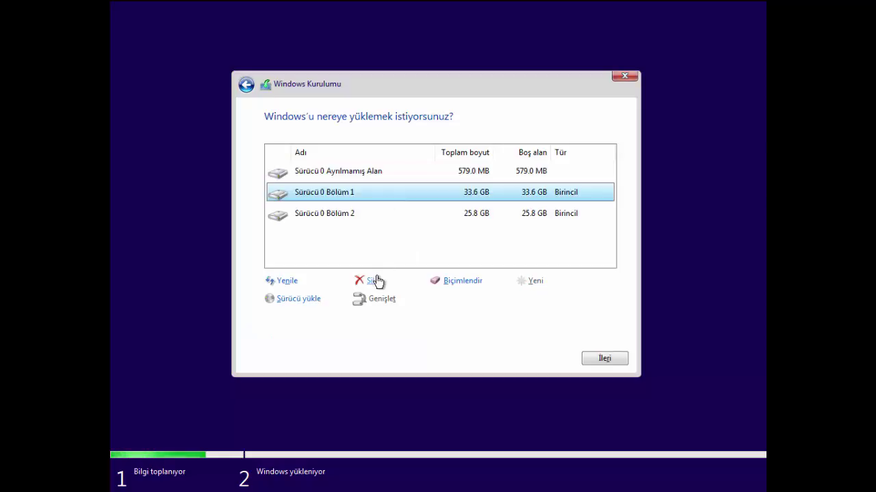
{"action": "left_click", "coordinate": [374, 280]}
{"action": "left_click", "coordinate": [523, 301]}
{"action": "left_click", "coordinate": [381, 198]}
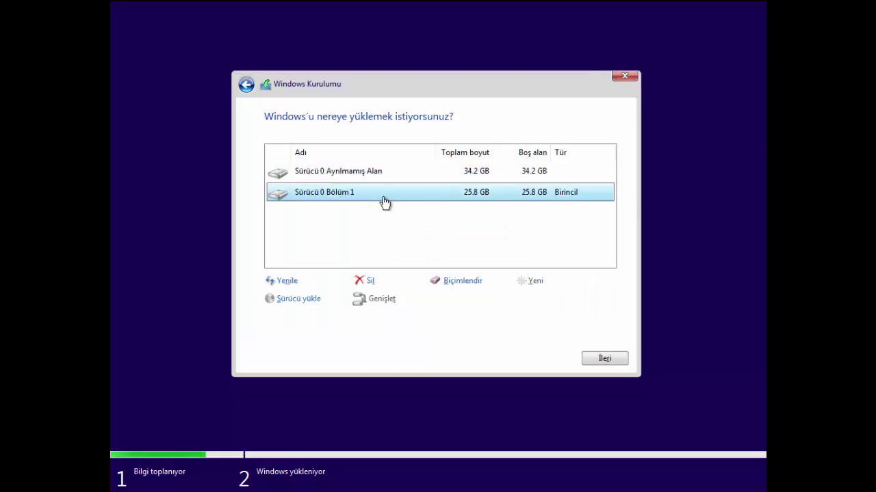
{"action": "left_click", "coordinate": [377, 281]}
{"action": "left_click", "coordinate": [521, 301]}
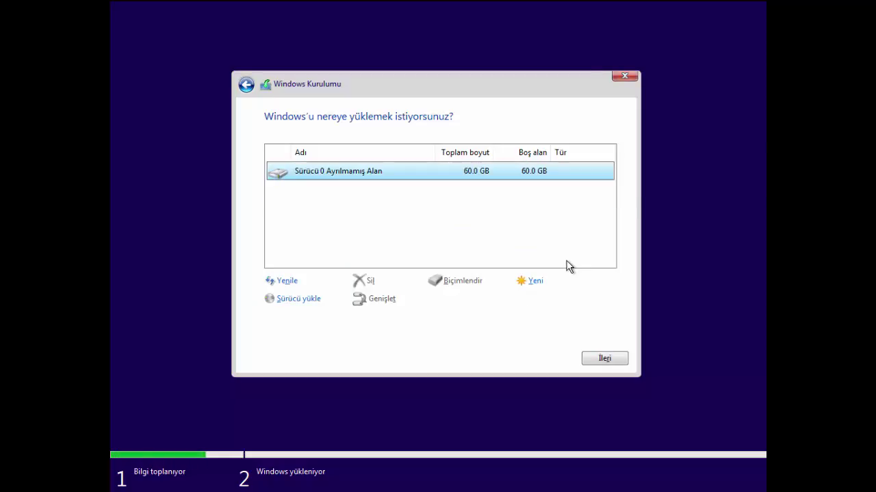
- Create a 30000 MB partition in the unallocated space of drive 0 and accept the additional system partition
{"action": "left_click", "coordinate": [536, 283]}
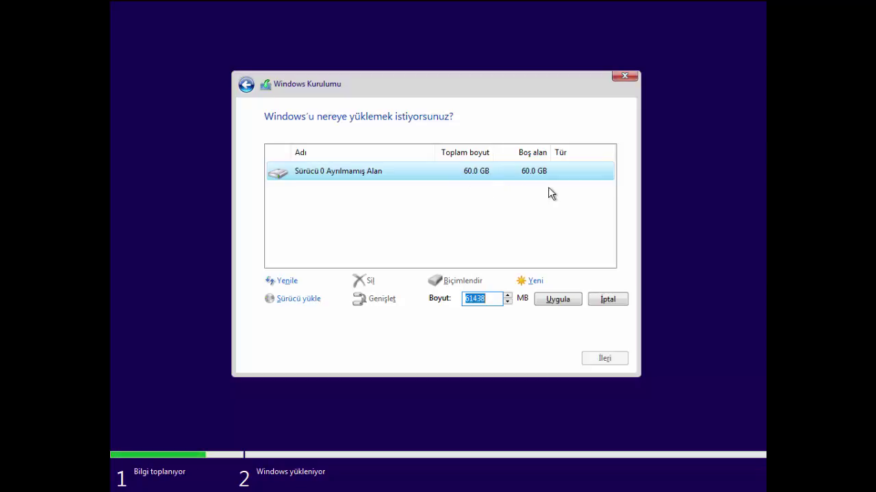
{"action": "left_click", "coordinate": [471, 299]}
{"action": "double_click", "coordinate": [472, 299]}
{"action": "type", "text": "30000"}
{"action": "left_click", "coordinate": [553, 301]}
{"action": "left_click", "coordinate": [525, 300]}
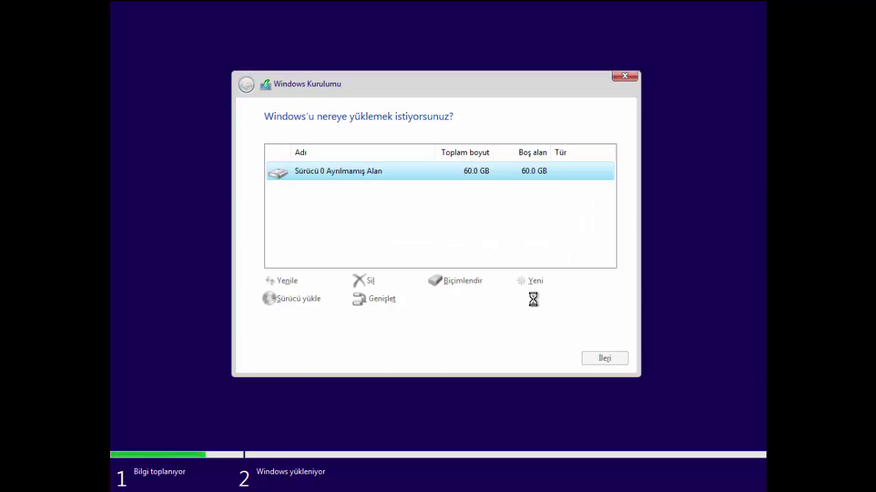
- Create a second primary partition of 31438 MB from the unallocated space left on drive 0
{"action": "left_click", "coordinate": [525, 217]}
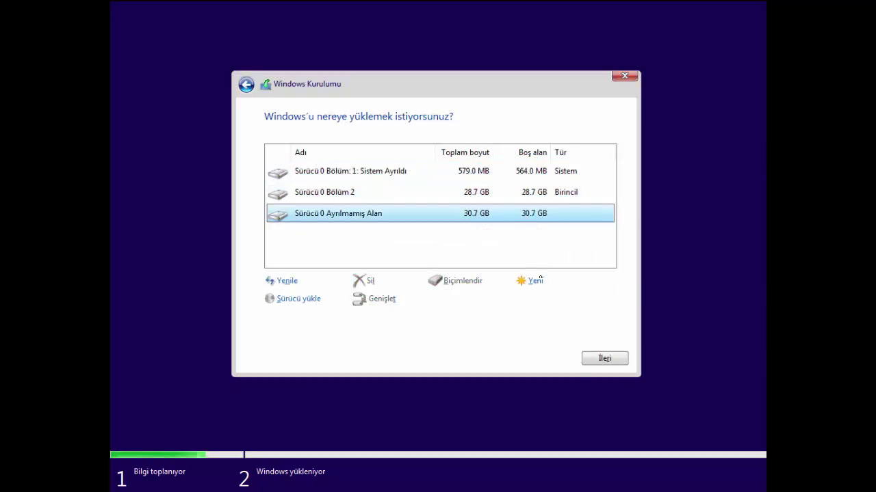
{"action": "left_click", "coordinate": [542, 284]}
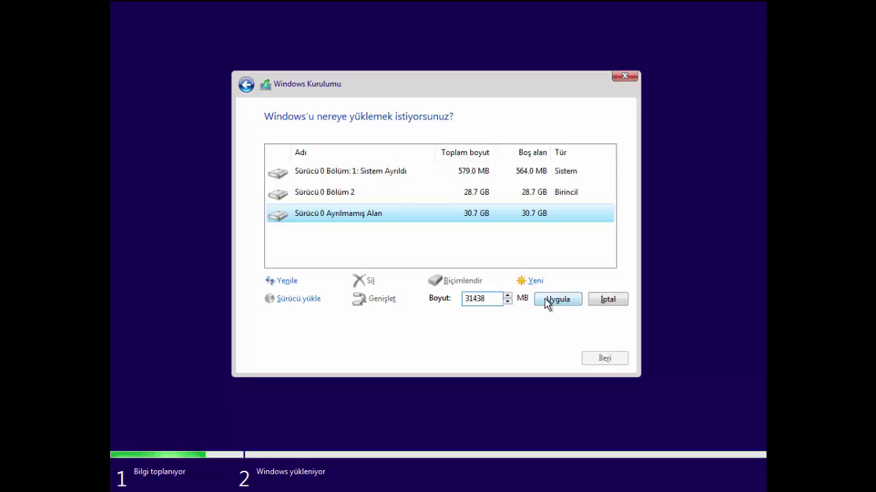
{"action": "left_click", "coordinate": [547, 304]}
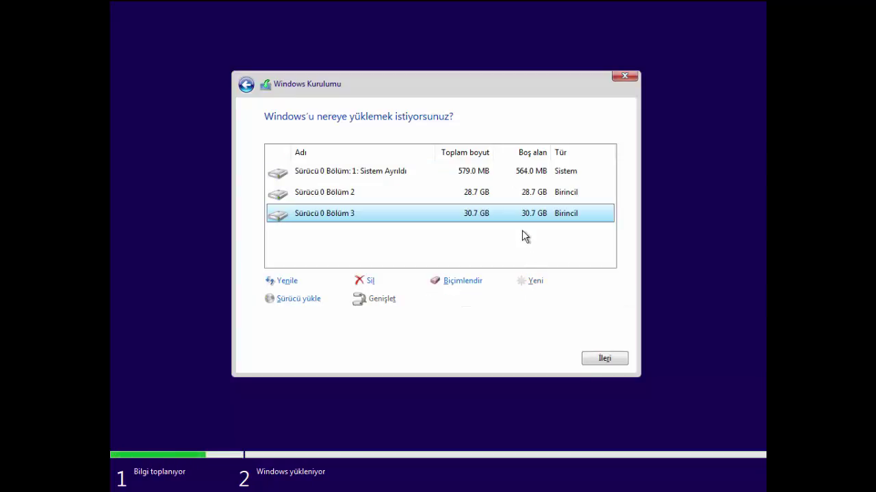
- Delete the system-reserved partition and the 28.7 GB primary partition from drive 0, accepting the loss of their data
{"action": "left_click", "coordinate": [457, 172]}
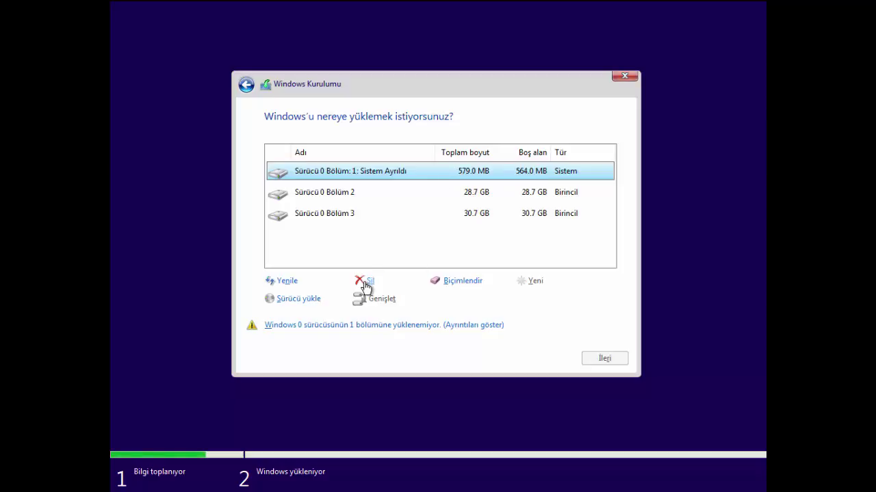
{"action": "left_click", "coordinate": [366, 286]}
{"action": "left_click", "coordinate": [524, 303]}
{"action": "left_click", "coordinate": [435, 197]}
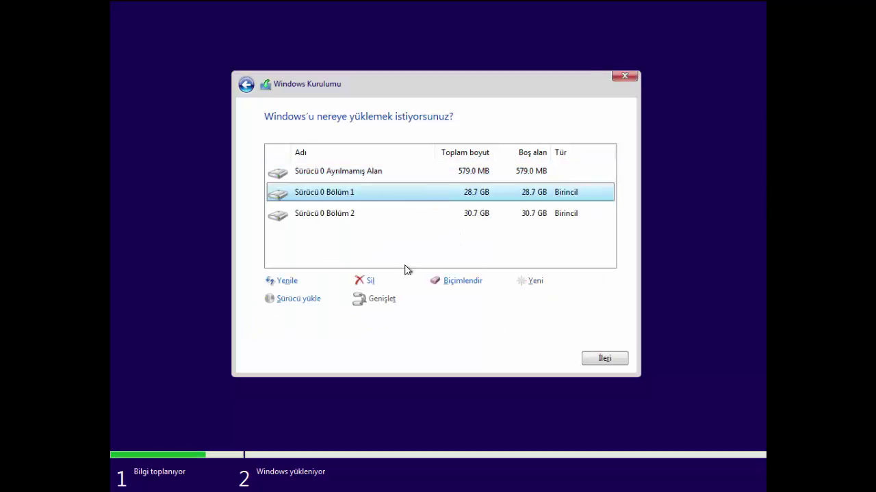
{"action": "left_click", "coordinate": [377, 282]}
{"action": "left_click", "coordinate": [535, 306]}
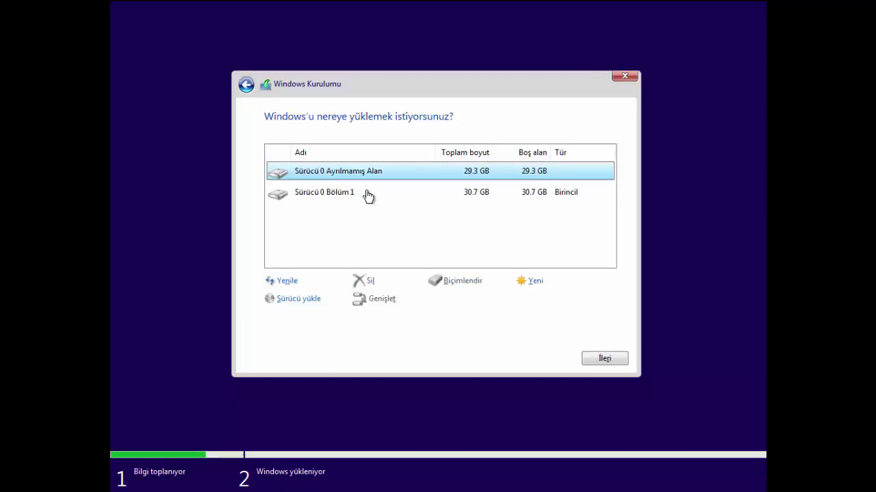
- Delete the remaining 30.7 GB primary partition from drive 0, accepting the loss of its data
{"action": "left_click", "coordinate": [368, 196]}
{"action": "left_click", "coordinate": [373, 284]}
{"action": "left_click", "coordinate": [525, 303]}
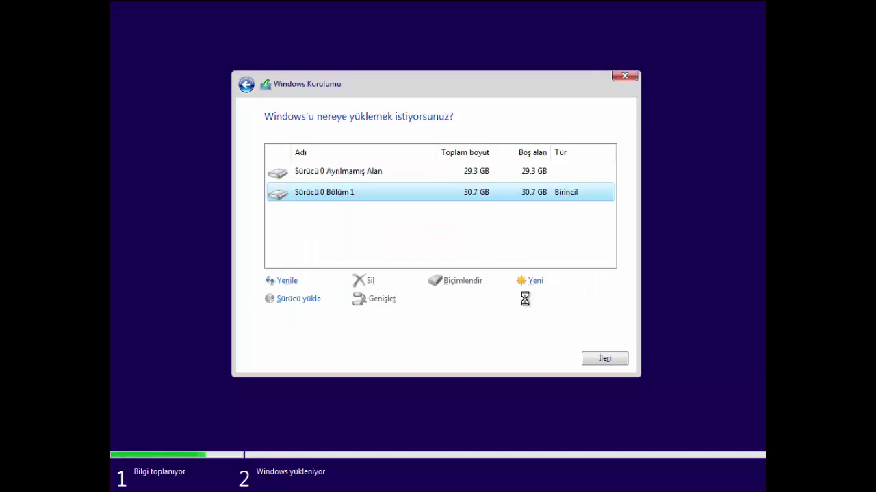
- Create a 30000 MB partition from the entirely unallocated drive 0 and accept the extra system partition
{"action": "left_click", "coordinate": [535, 282]}
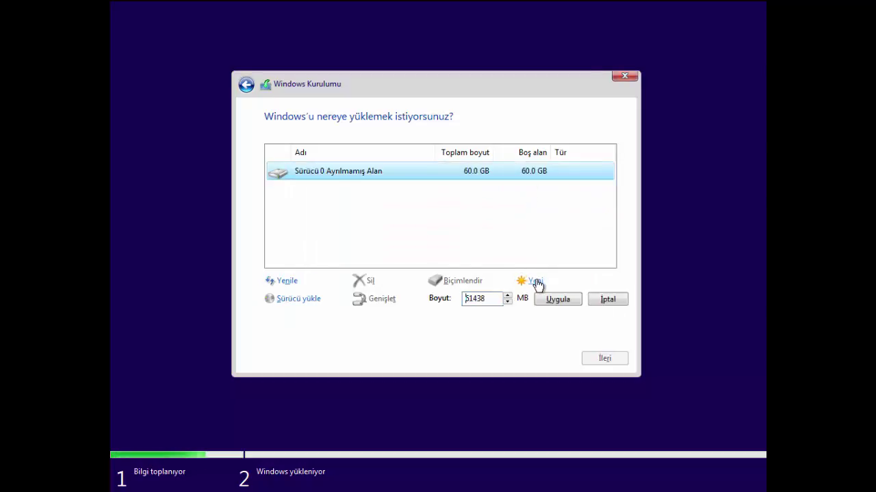
{"action": "double_click", "coordinate": [479, 299]}
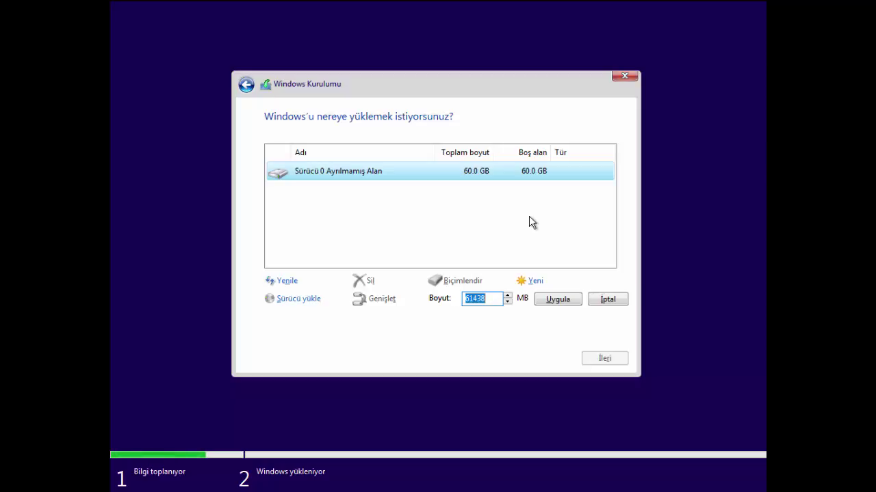
{"action": "type", "text": "30000"}
{"action": "left_click", "coordinate": [560, 300]}
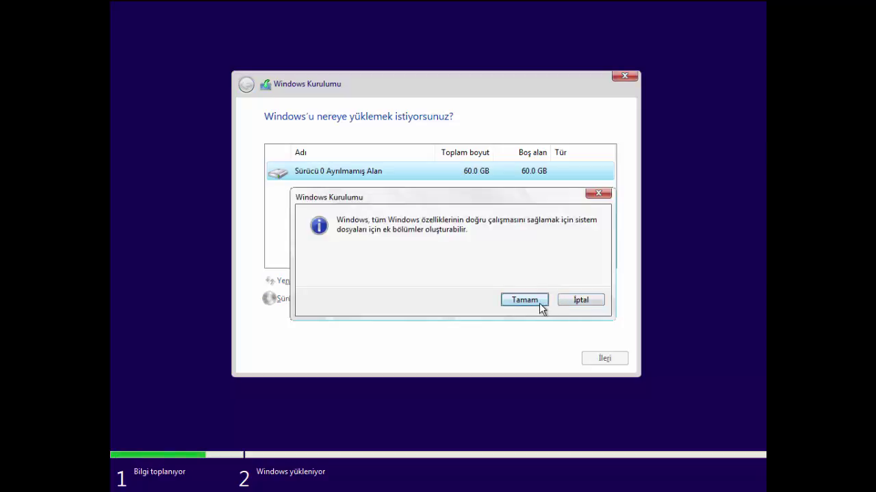
{"action": "left_click", "coordinate": [539, 306]}
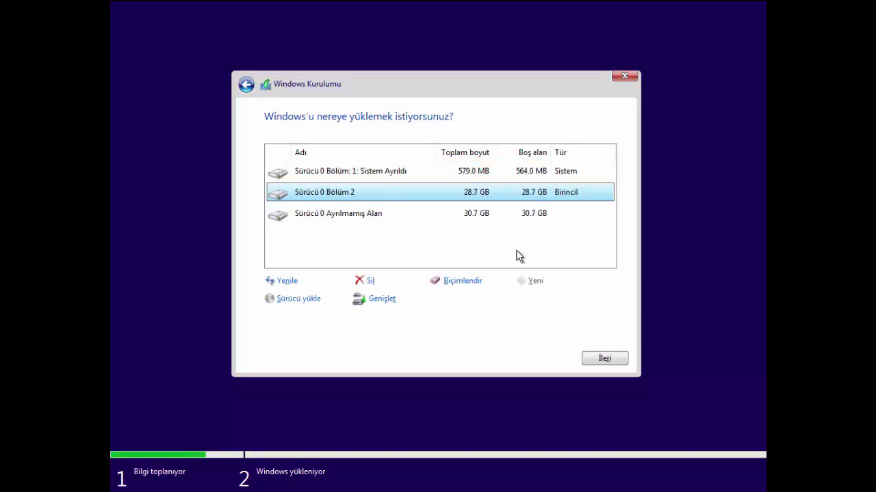
- Create another primary partition of 31438 MB from the remaining unallocated space on drive 0
{"action": "left_click", "coordinate": [508, 217]}
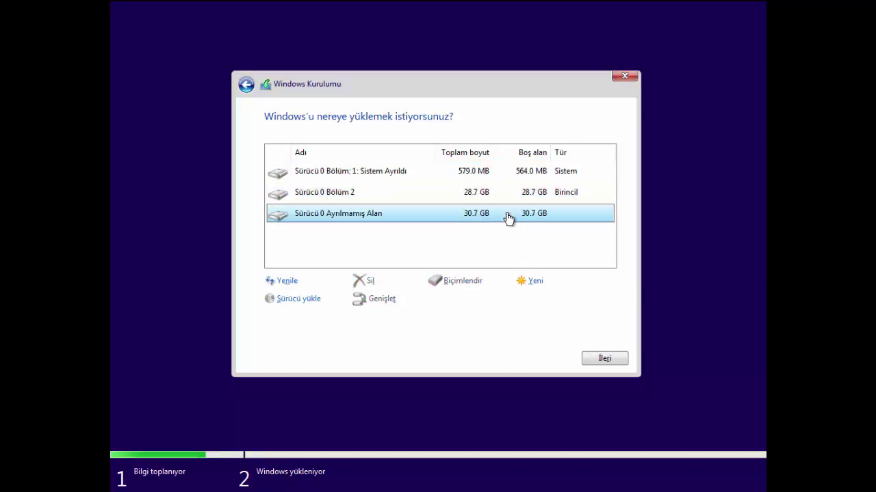
{"action": "left_click", "coordinate": [531, 282]}
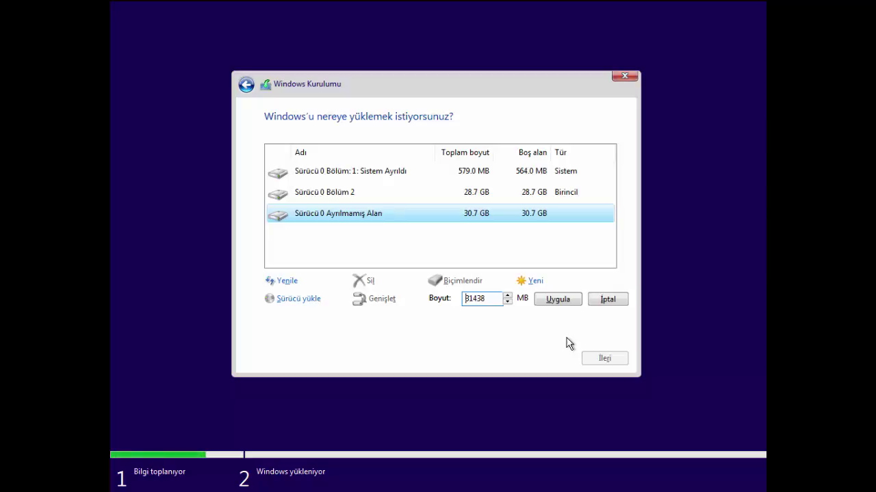
{"action": "double_click", "coordinate": [492, 300]}
{"action": "left_click", "coordinate": [559, 299]}
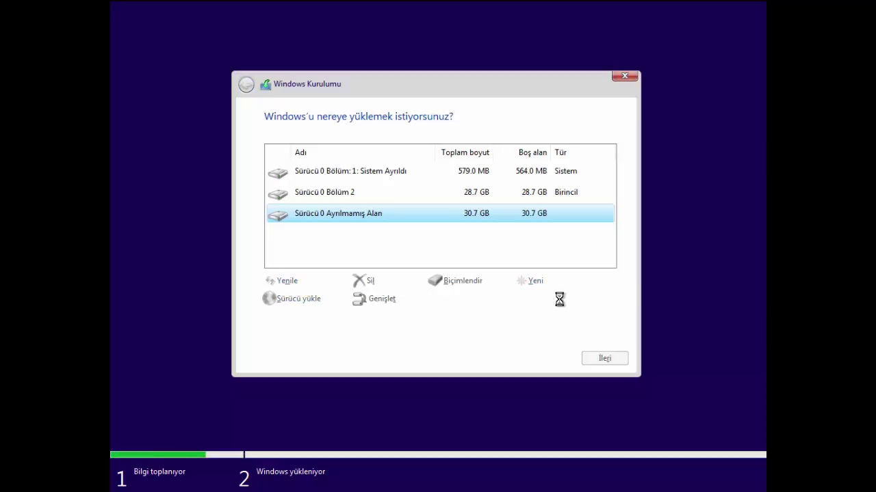
{"action": "left_click", "coordinate": [563, 192]}
{"action": "left_click", "coordinate": [563, 215]}
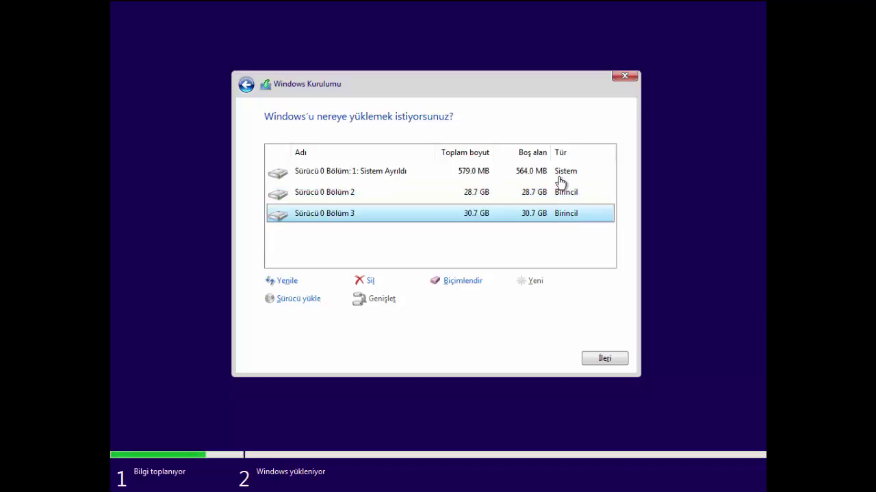
- Choose the 28.7 GB primary partition as the Windows installation target and start the installation
{"action": "left_click", "coordinate": [559, 180]}
{"action": "left_click", "coordinate": [565, 193]}
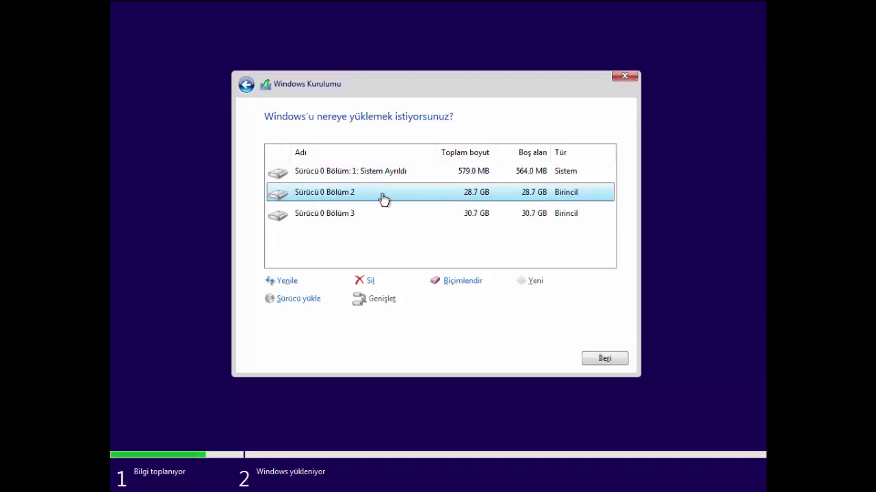
{"action": "left_click", "coordinate": [344, 214]}
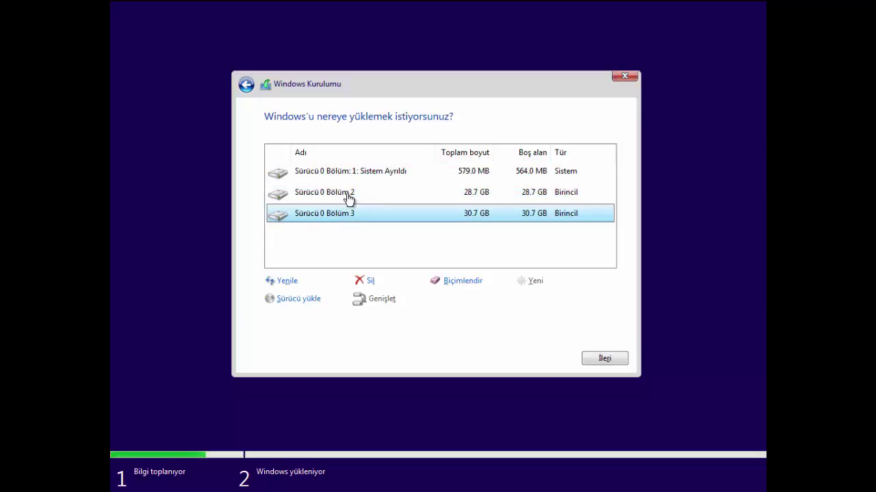
{"action": "left_click", "coordinate": [348, 199]}
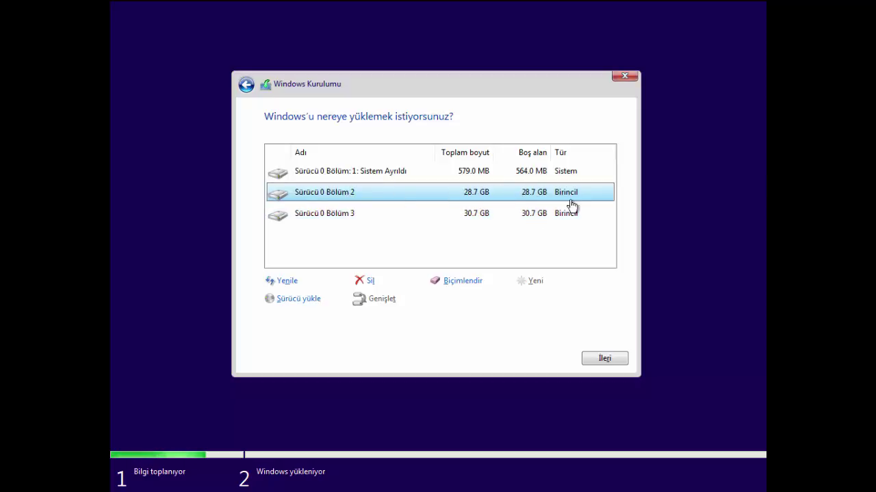
{"action": "left_click", "coordinate": [603, 359]}
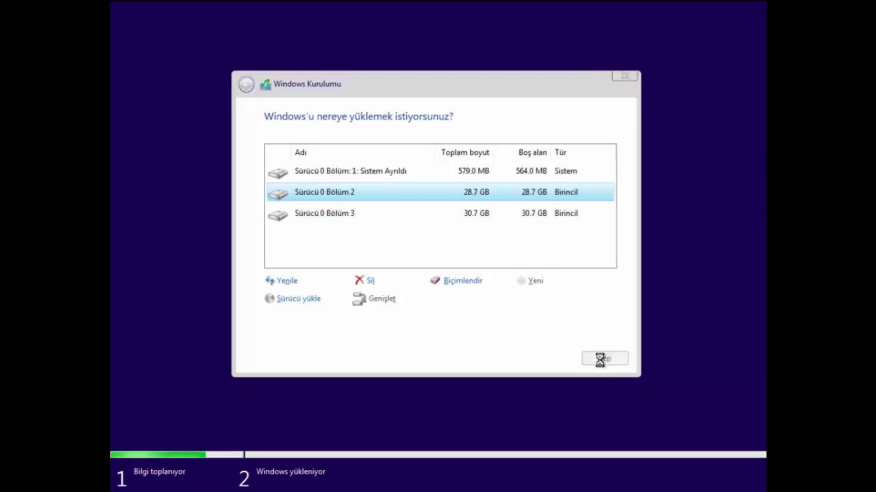
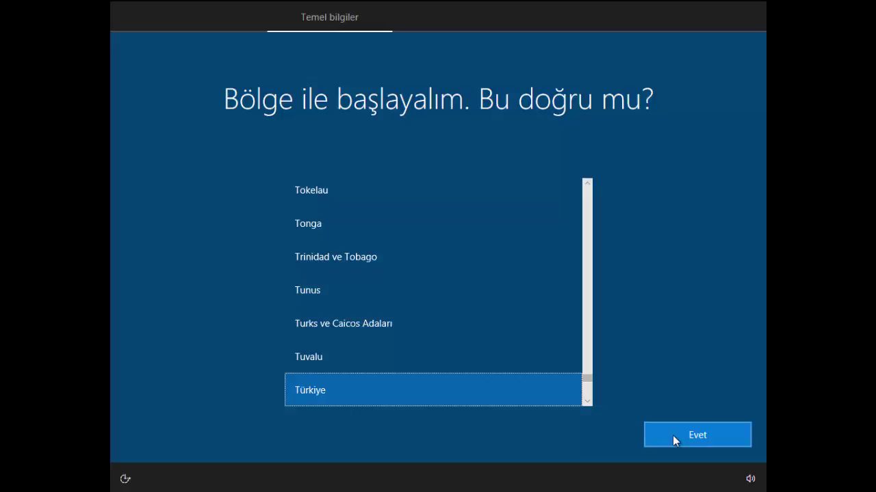
- Accept Türkiye as the region and Türkçe Q as the keyboard layout, skipping a second layout
{"action": "left_click", "coordinate": [717, 436]}
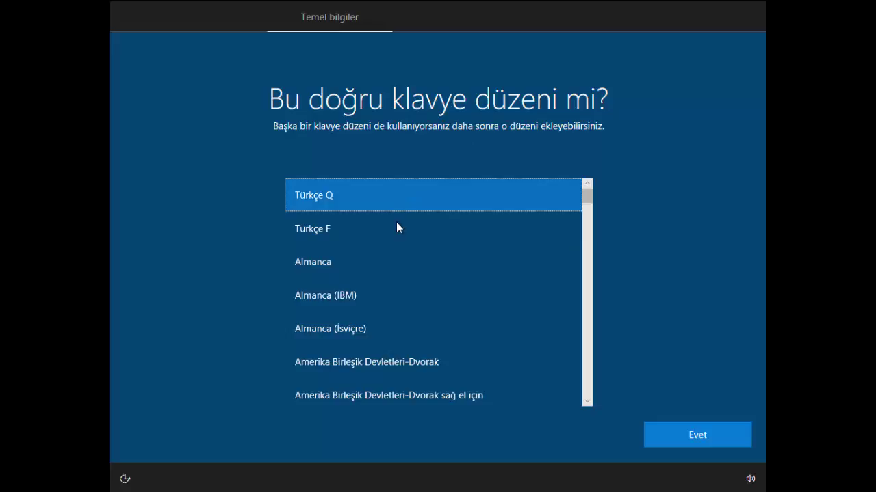
{"action": "left_click", "coordinate": [719, 443]}
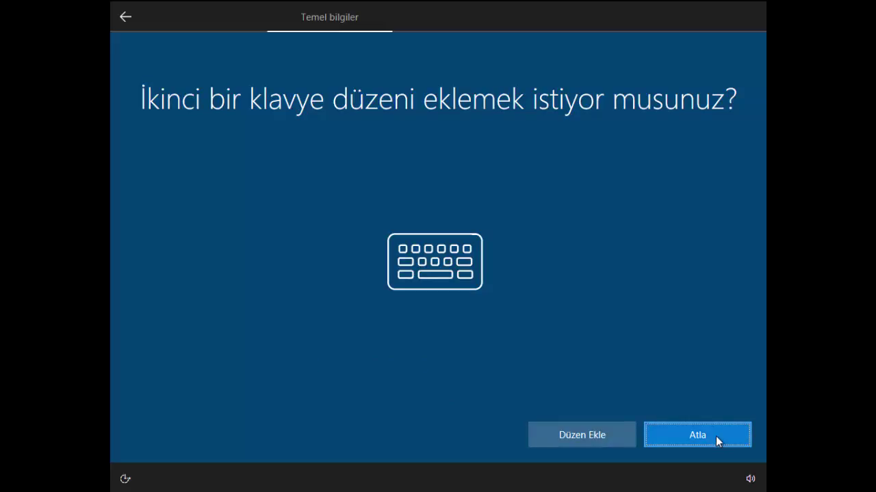
{"action": "left_click", "coordinate": [716, 436]}
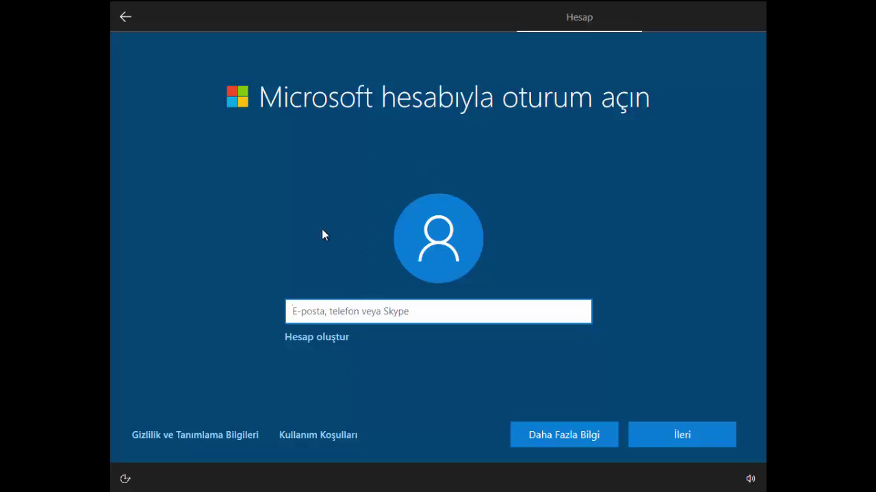
- Open Microsoft account creation, request a new e-mail address, and back out of it to reach the local user name page
{"action": "left_click", "coordinate": [315, 338]}
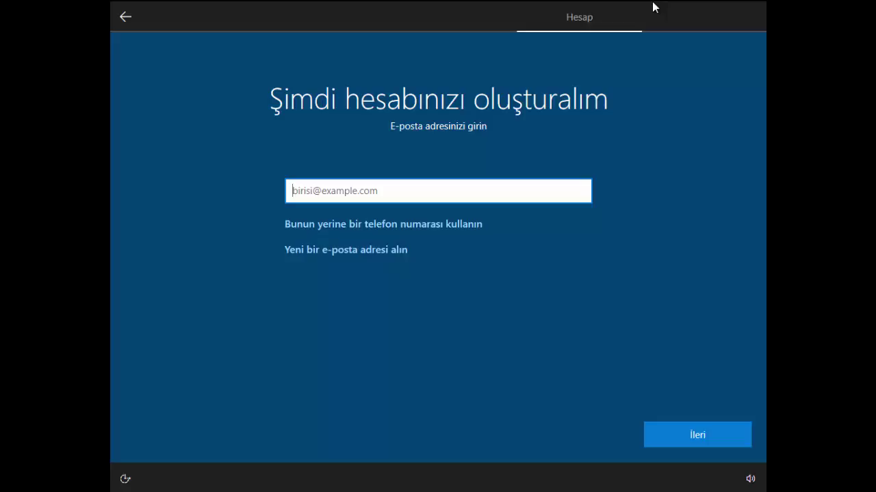
{"action": "left_click", "coordinate": [126, 17]}
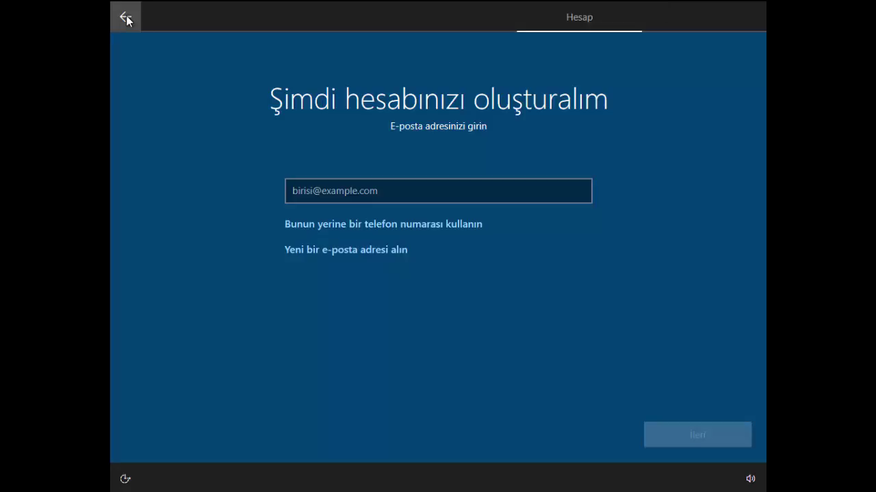
{"action": "left_click", "coordinate": [126, 18]}
{"action": "left_click", "coordinate": [125, 18]}
{"action": "left_click", "coordinate": [126, 18]}
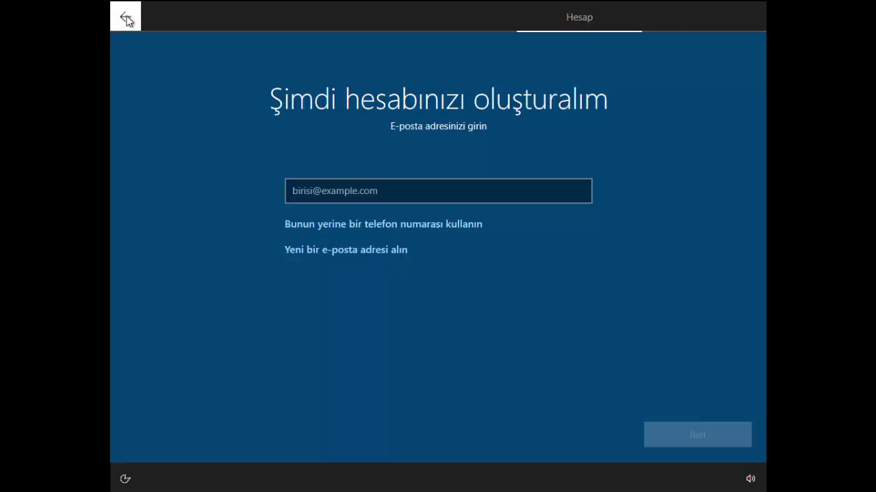
{"action": "left_click", "coordinate": [414, 193]}
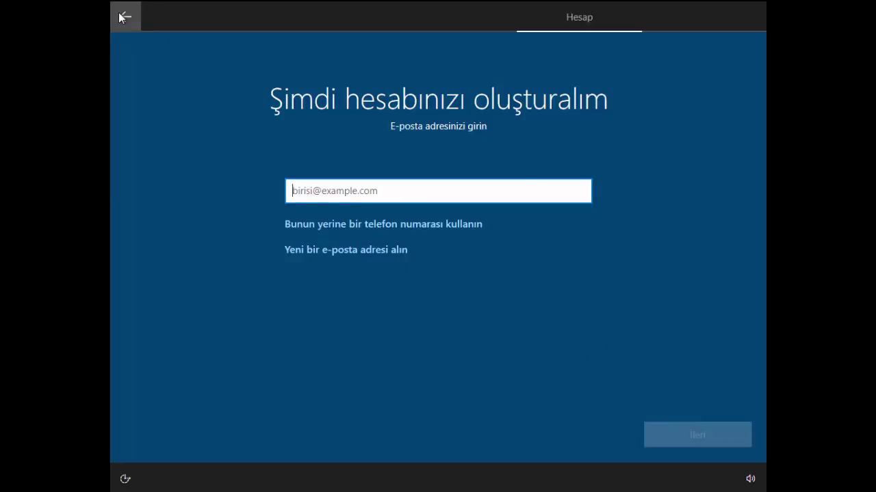
{"action": "left_click", "coordinate": [387, 252]}
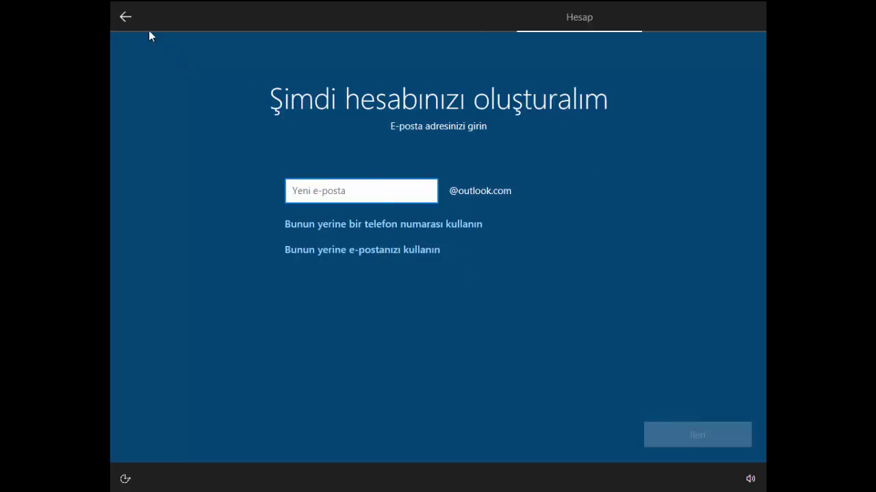
{"action": "left_click", "coordinate": [126, 19]}
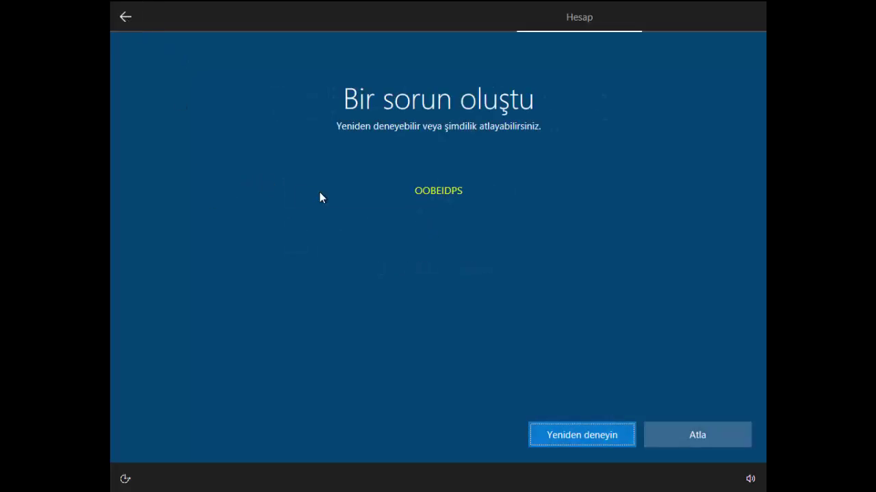
{"action": "left_click", "coordinate": [125, 13]}
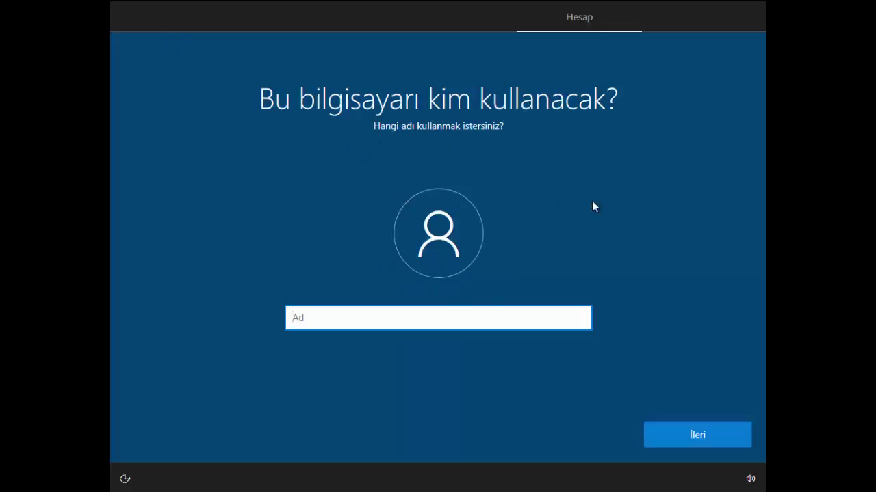
- Name the local user account Tech Worm and continue with the password left blank
{"action": "left_click", "coordinate": [260, 97]}
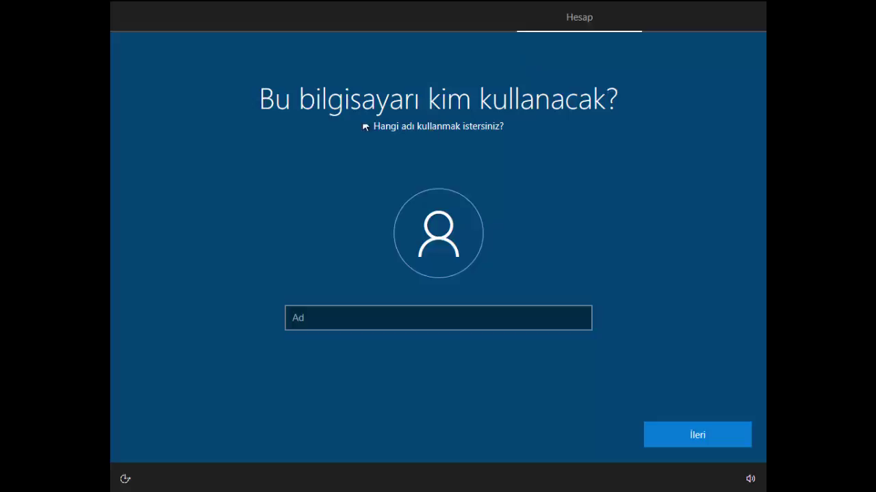
{"action": "left_click", "coordinate": [426, 322]}
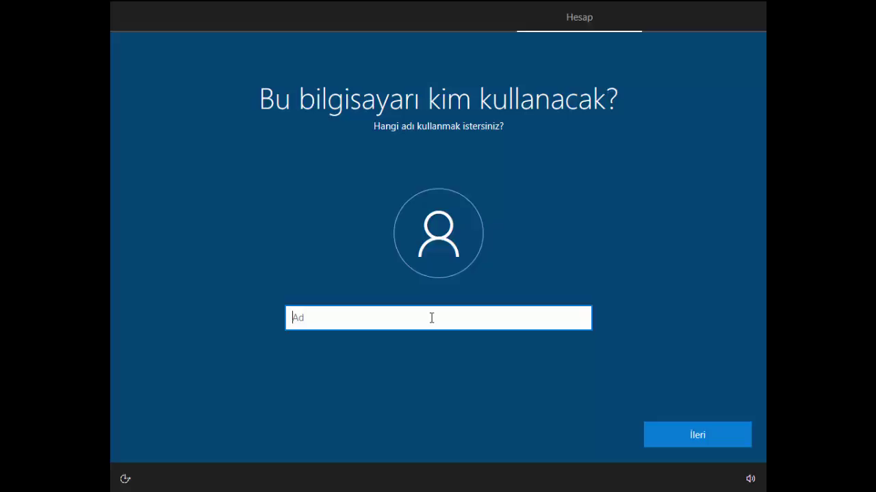
{"action": "type", "text": "d"}
{"action": "key", "text": "BackSpace"}
{"action": "type", "text": "Te"}
{"action": "key", "text": "BackSpace"}
{"action": "key", "text": "BackSpace"}
{"action": "type", "text": "Tech Worm"}
{"action": "key", "text": "Return"}
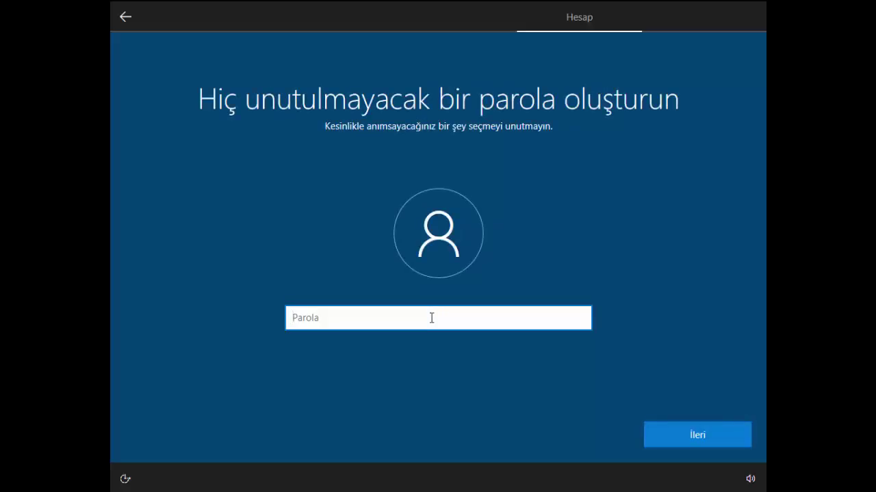
{"action": "left_click", "coordinate": [683, 431]}
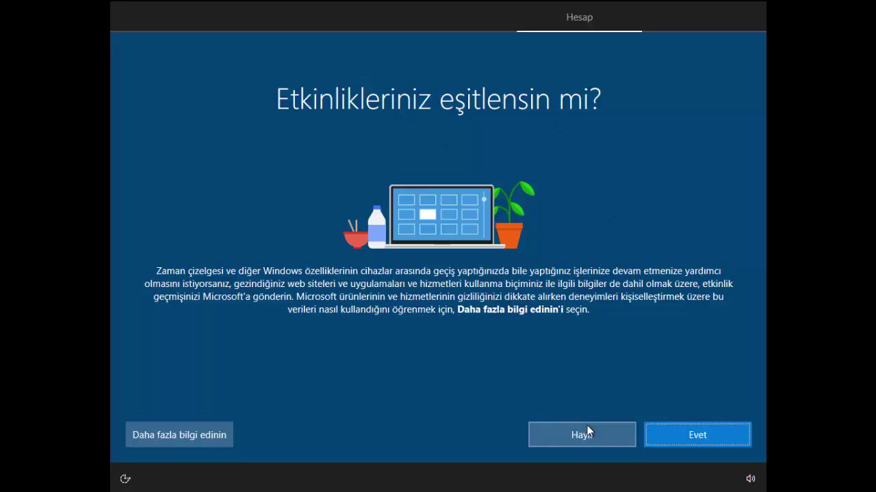
- Agree to syncing activities across devices and accept the default privacy settings for the device
{"action": "left_click", "coordinate": [695, 441]}
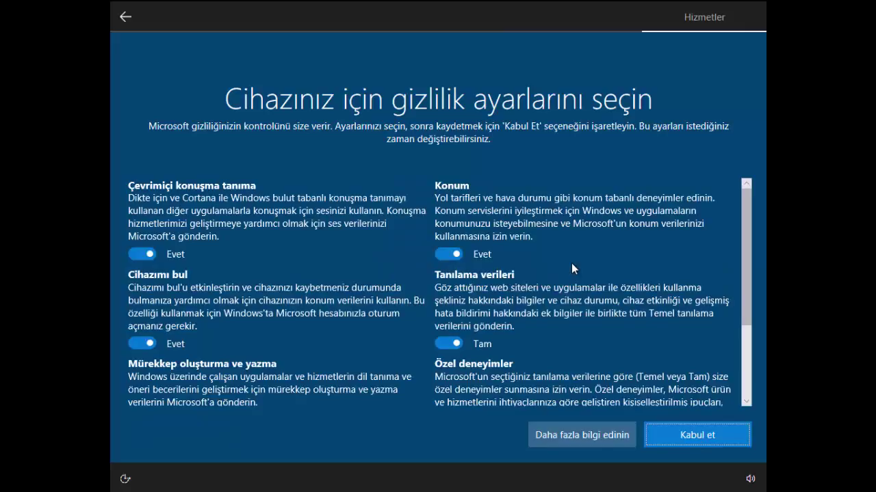
{"action": "left_click", "coordinate": [689, 441]}
{"action": "left_click", "coordinate": [687, 438]}
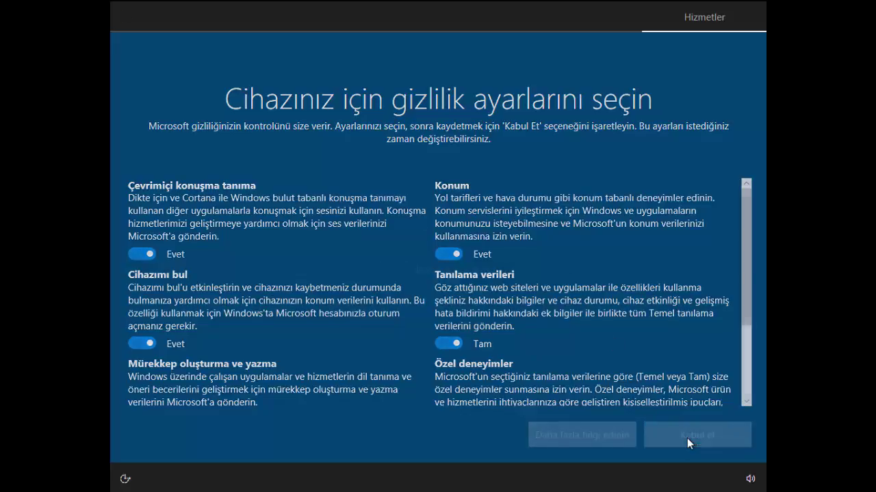
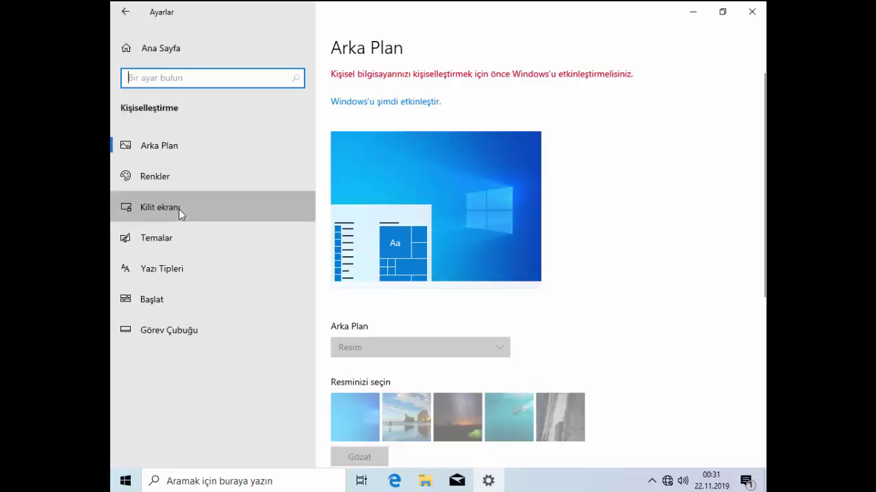
- Enable the Bilgisayar, Kullanıcı Dosyaları and Ağ desktop icons from the theme-related settings, apply them and close Settings
{"action": "left_click", "coordinate": [179, 208]}
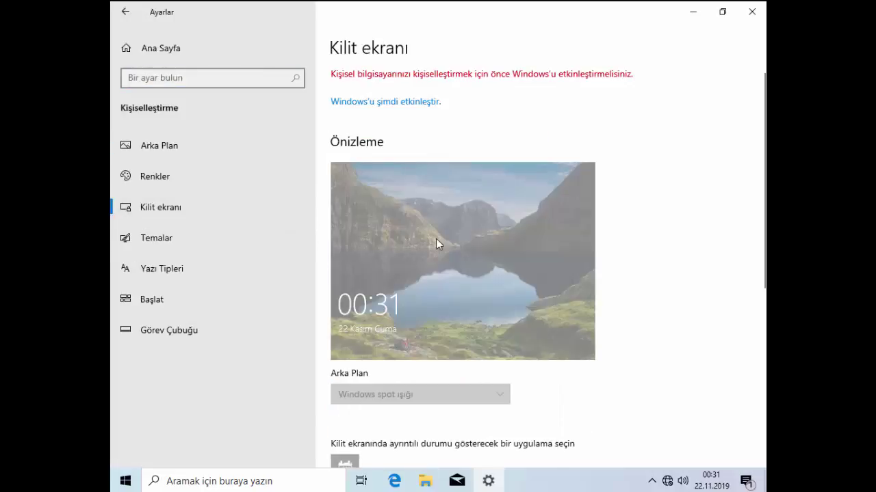
{"action": "scroll", "coordinate": [476, 278], "scroll_direction": "down", "scroll_amount": 5}
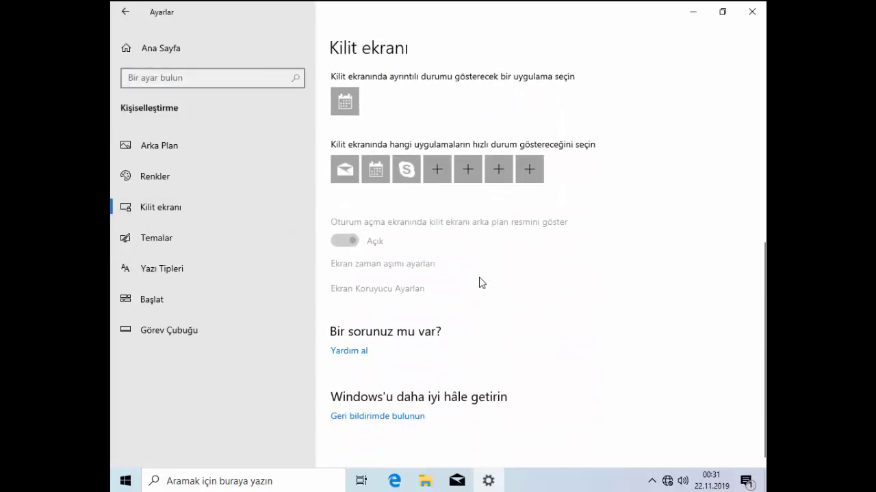
{"action": "left_click", "coordinate": [168, 240]}
{"action": "scroll", "coordinate": [445, 308], "scroll_direction": "down", "scroll_amount": 4}
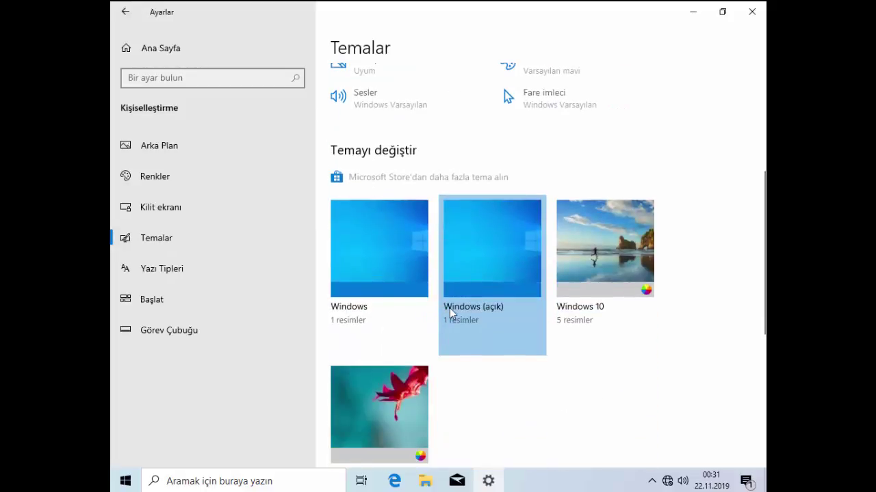
{"action": "scroll", "coordinate": [394, 314], "scroll_direction": "down", "scroll_amount": 5}
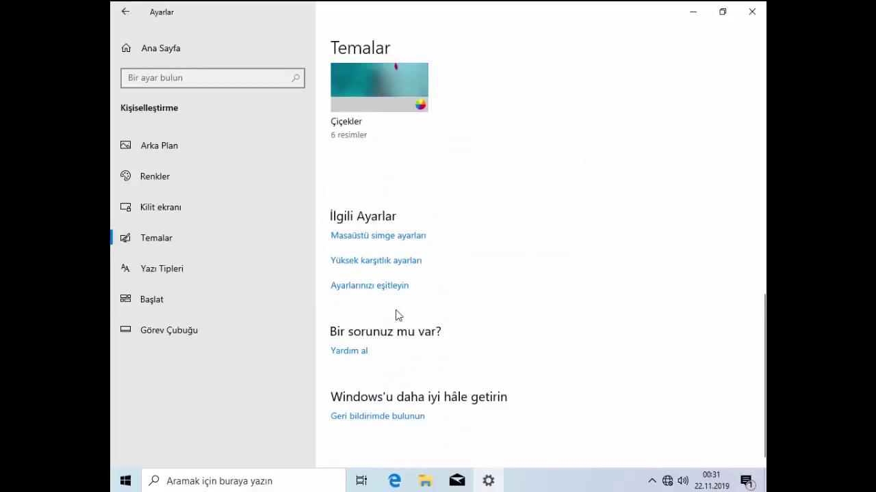
{"action": "left_click", "coordinate": [388, 236]}
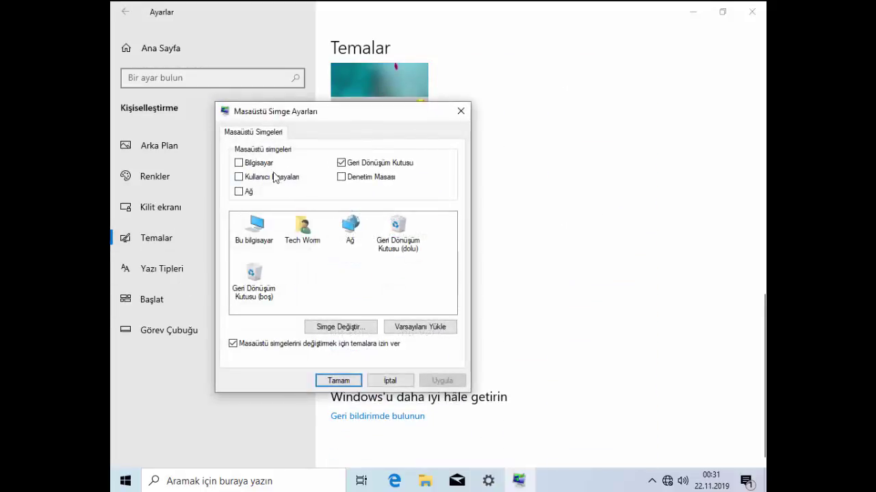
{"action": "left_click", "coordinate": [268, 164]}
{"action": "left_click", "coordinate": [267, 177]}
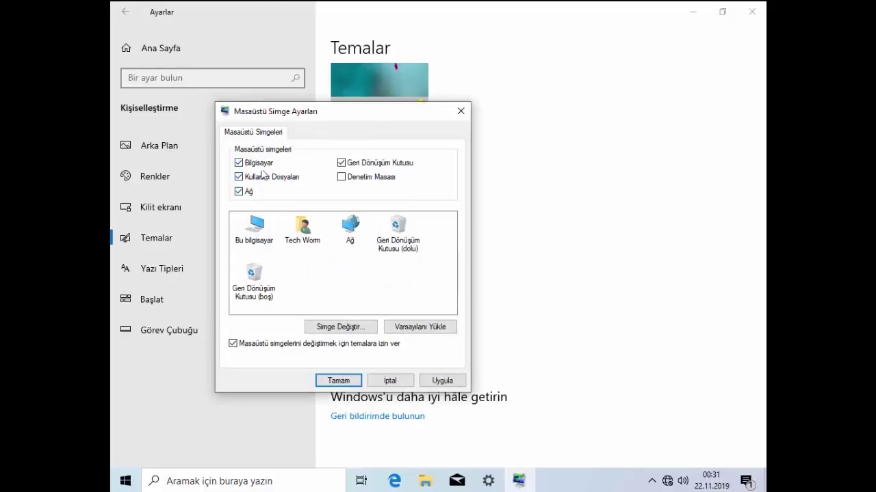
{"action": "left_click", "coordinate": [242, 191]}
{"action": "left_click", "coordinate": [443, 380]}
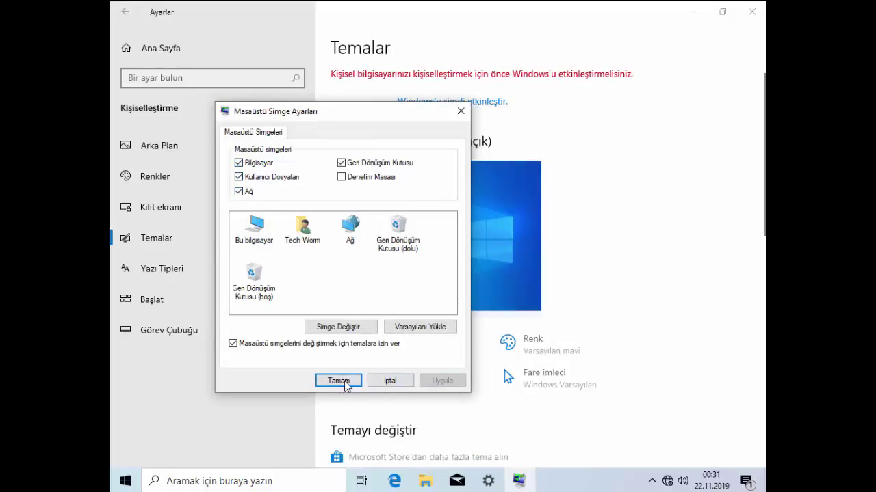
{"action": "left_click", "coordinate": [338, 380]}
{"action": "left_click", "coordinate": [752, 11]}
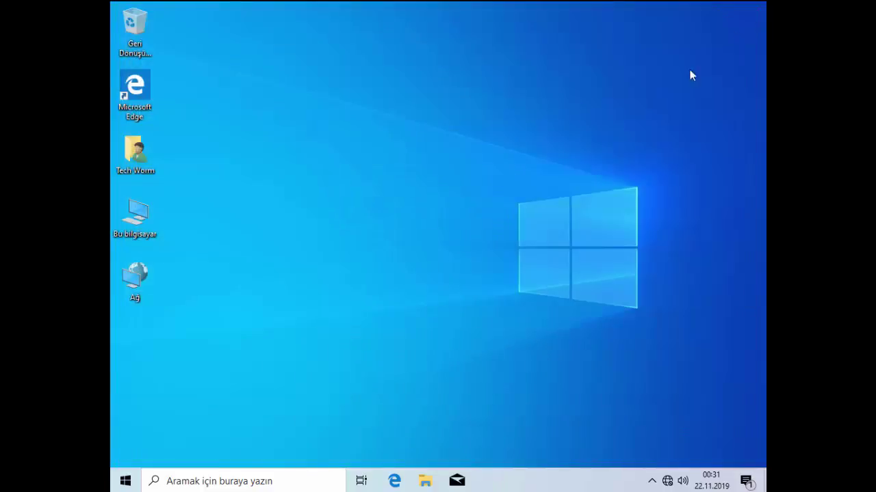
- Sort the desktop icons by size (Boyut) and finally by name (Ad), leaving no icon selected
{"action": "right_click", "coordinate": [284, 175]}
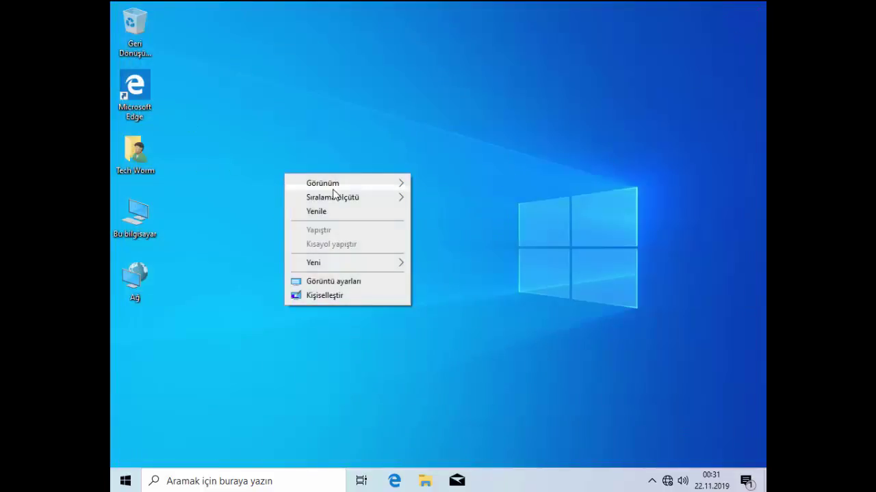
{"action": "mouse_move", "coordinate": [355, 199]}
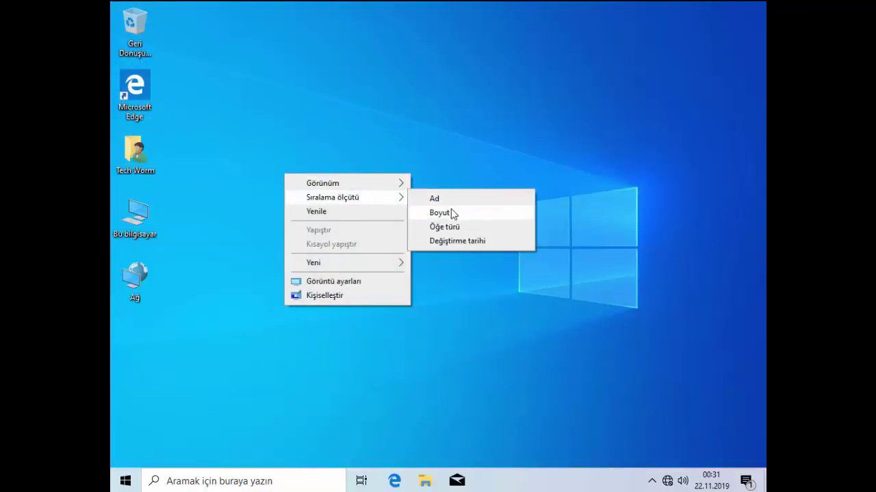
{"action": "left_click", "coordinate": [451, 210]}
{"action": "right_click", "coordinate": [346, 152]}
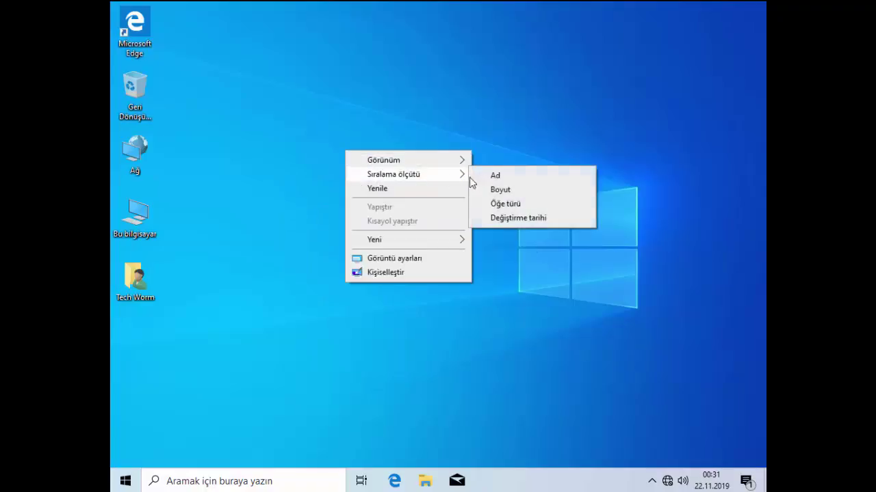
{"action": "left_click", "coordinate": [495, 175]}
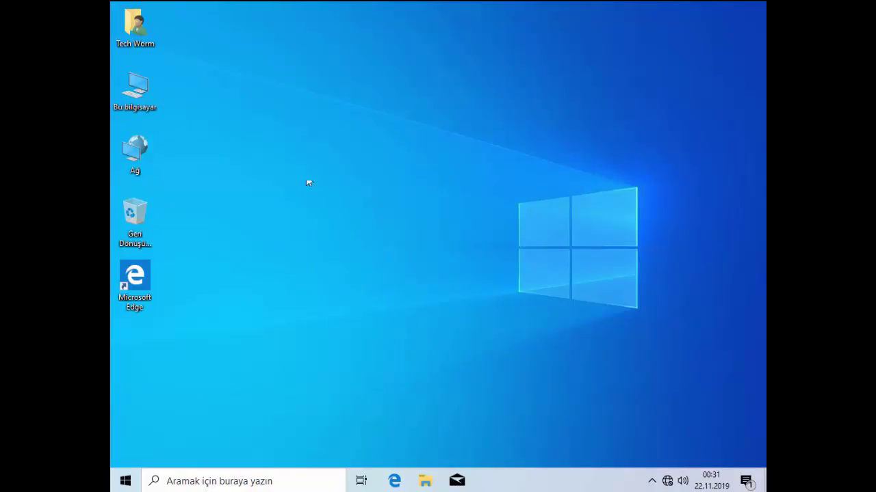
{"action": "left_click_drag", "start_coordinate": [237, 29], "coordinate": [195, 354]}
{"action": "left_click", "coordinate": [256, 163]}
- View the properties of Bu bilgisayar to examine the Windows edition, memory and system type, and close the window
{"action": "right_click", "coordinate": [145, 91]}
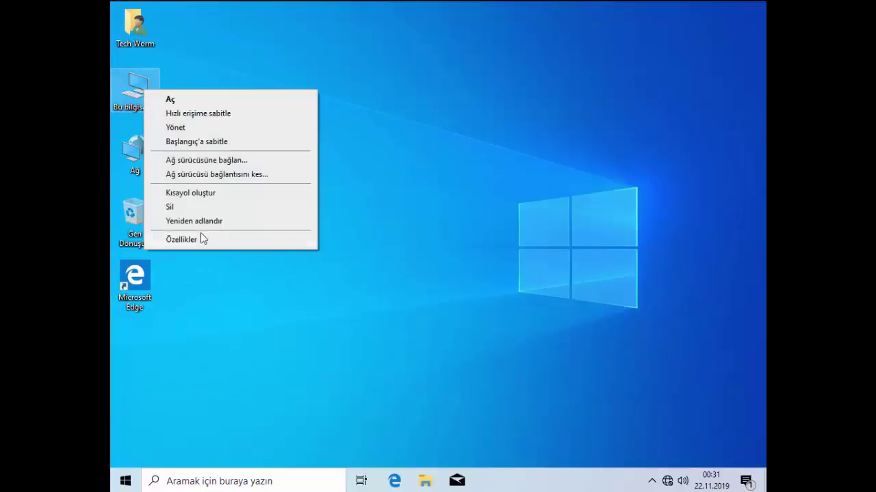
{"action": "left_click", "coordinate": [268, 241]}
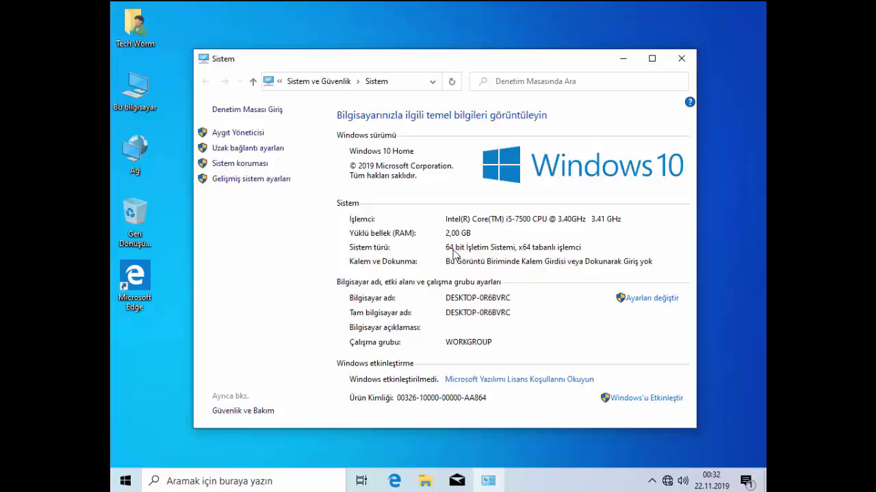
{"action": "left_click", "coordinate": [681, 58]}
- Find and open the Command Prompt, run winver to examine the Windows version, and close both windows
{"action": "right_click", "coordinate": [125, 484]}
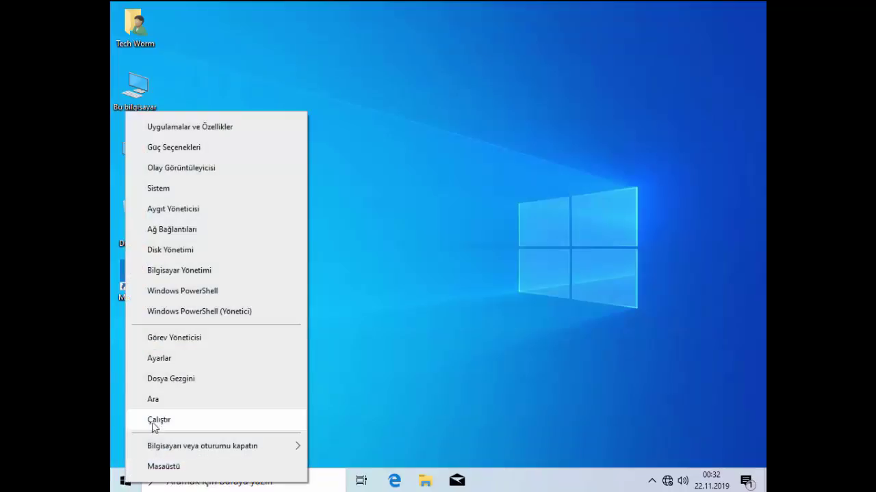
{"action": "left_click", "coordinate": [160, 409]}
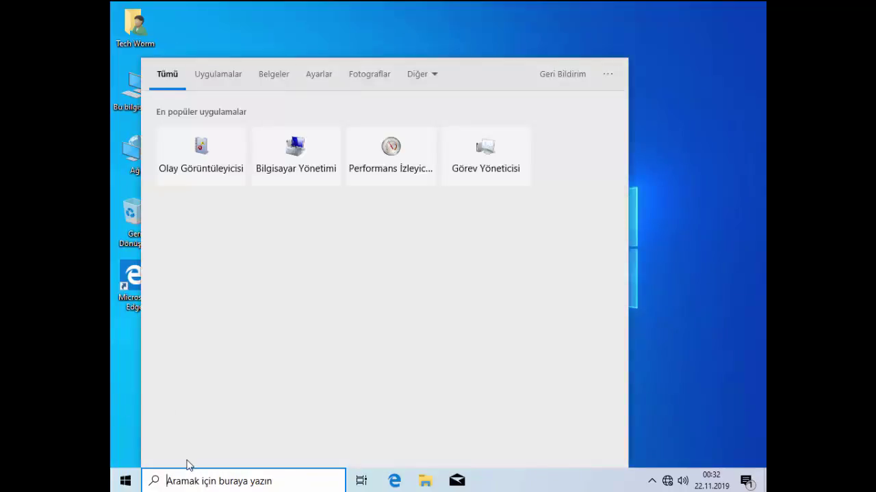
{"action": "type", "text": "cmd"}
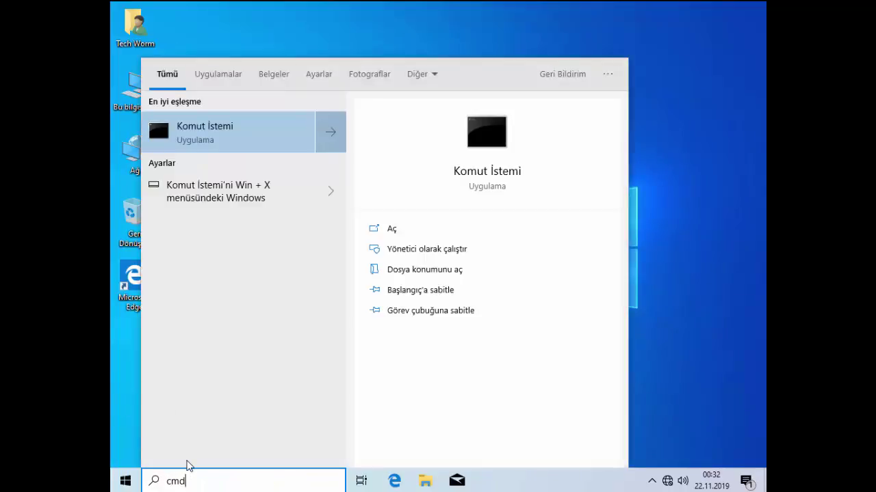
{"action": "key", "text": "Return"}
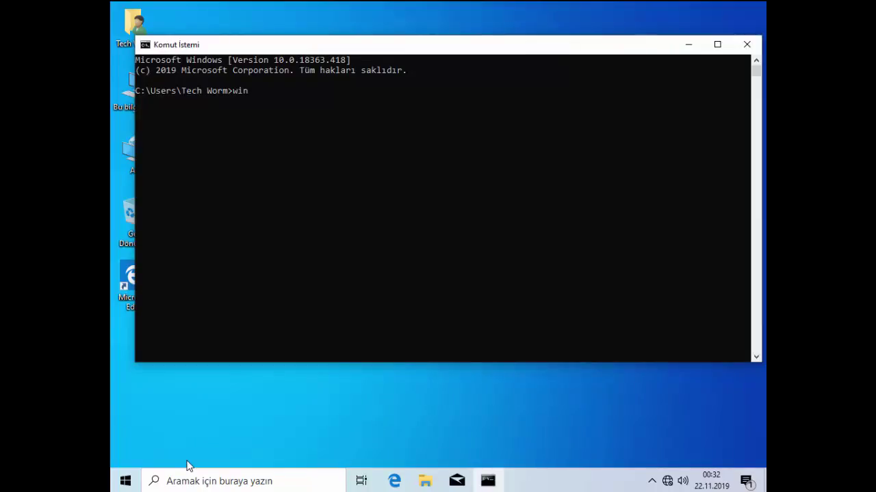
{"action": "key", "text": "Return"}
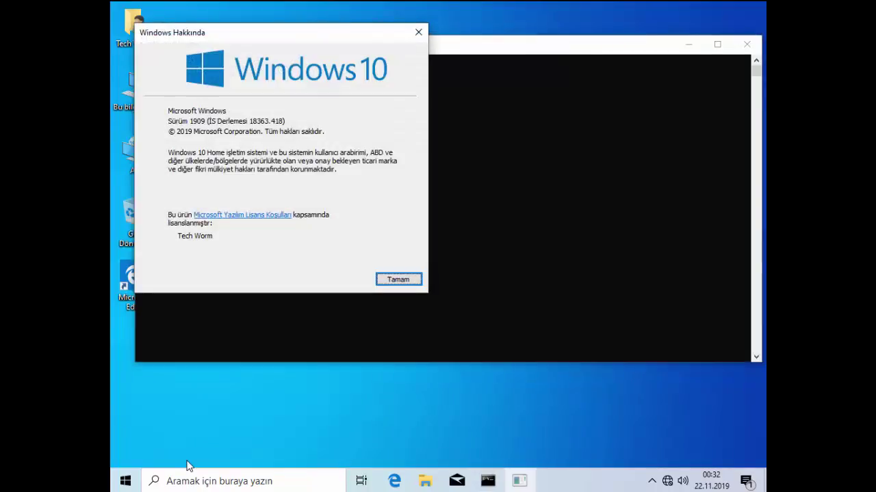
{"action": "left_click_drag", "start_coordinate": [287, 28], "coordinate": [442, 100]}
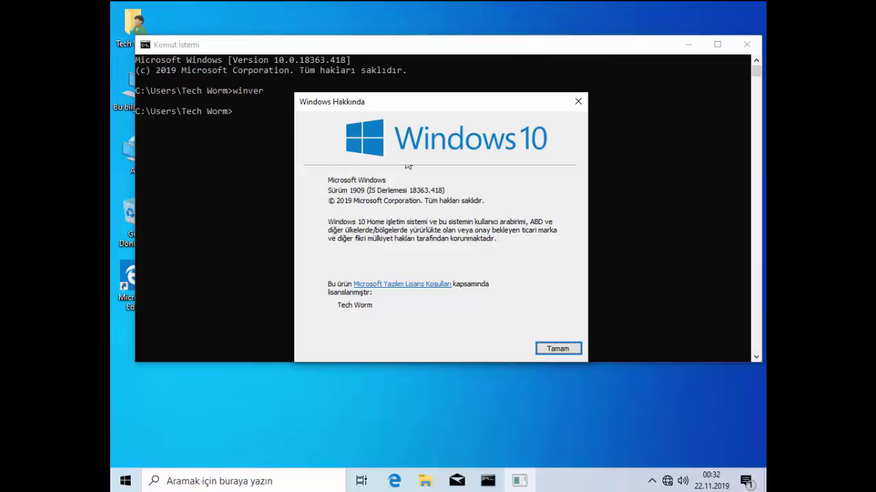
{"action": "left_click", "coordinate": [558, 352]}
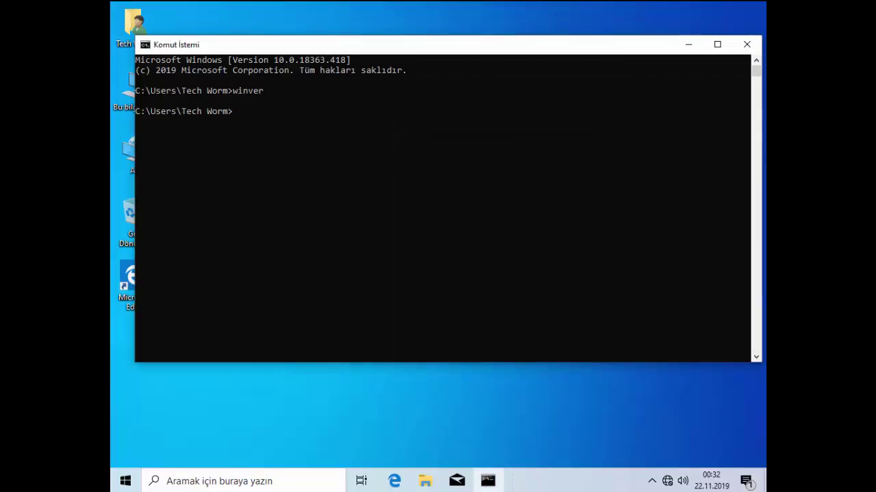
{"action": "left_click", "coordinate": [747, 45]}
- Reopen the properties of Bu bilgisayar to review the Windows edition and activation information, and return to the desktop
{"action": "right_click", "coordinate": [131, 96]}
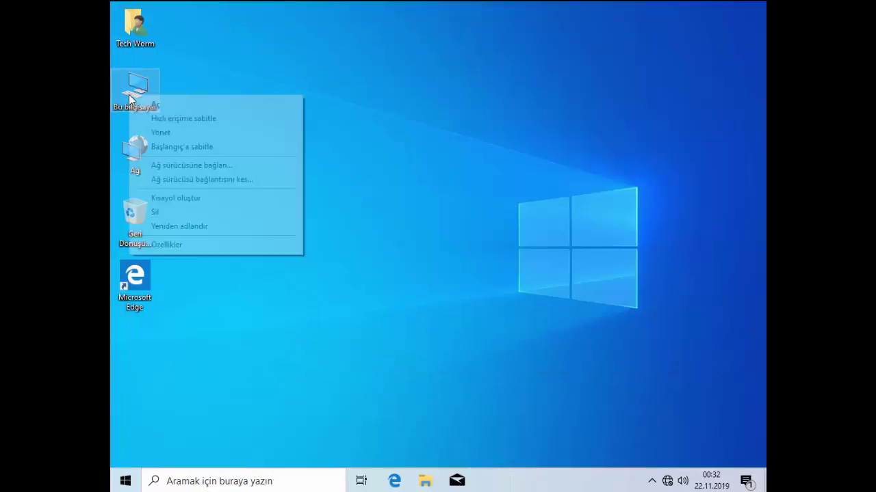
{"action": "left_click", "coordinate": [175, 245]}
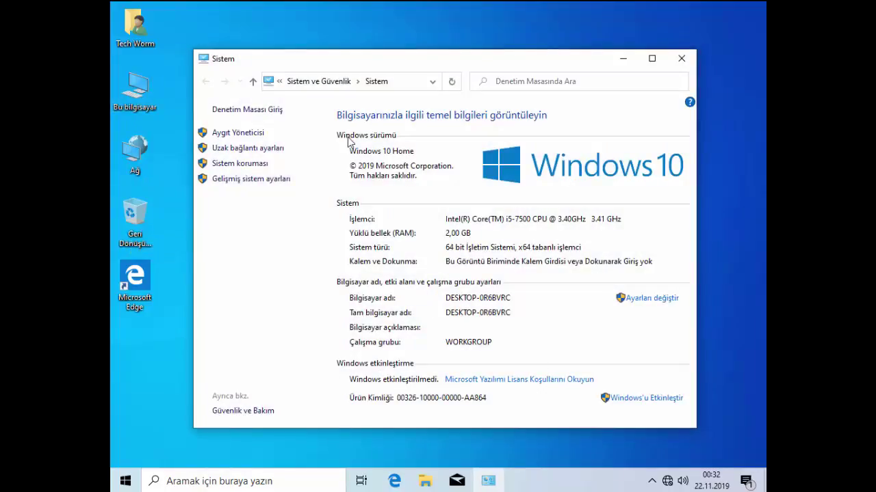
{"action": "left_click", "coordinate": [682, 59]}
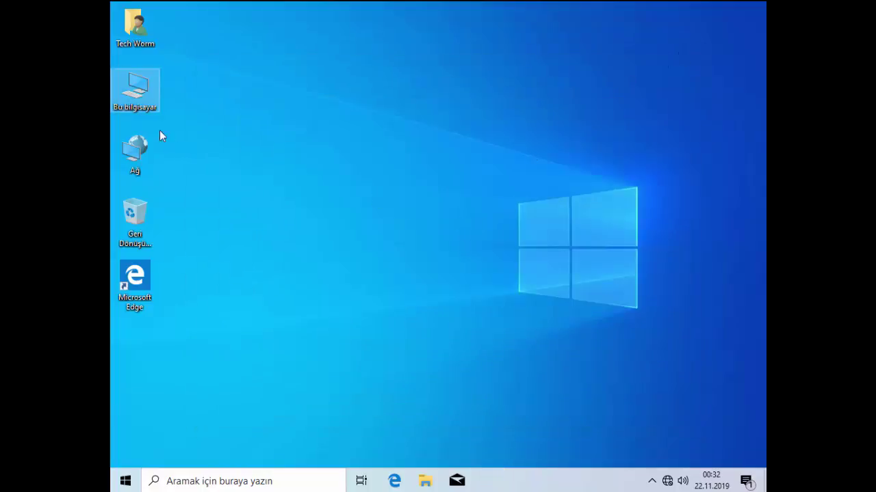
{"action": "right_click", "coordinate": [136, 101]}
{"action": "left_click", "coordinate": [262, 65]}
{"action": "left_click", "coordinate": [262, 64]}
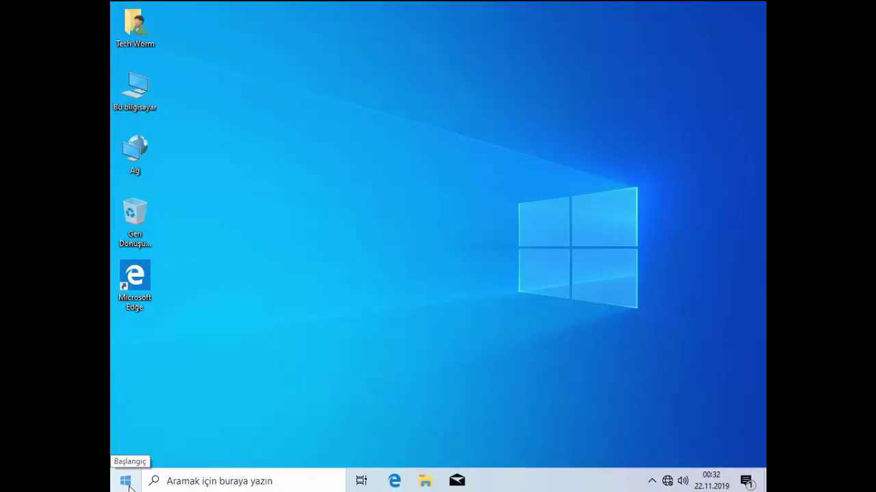
- Check for updates in Windows Update under Güncelleştirme ve Güvenlik, and close Settings
{"action": "left_click", "coordinate": [126, 482]}
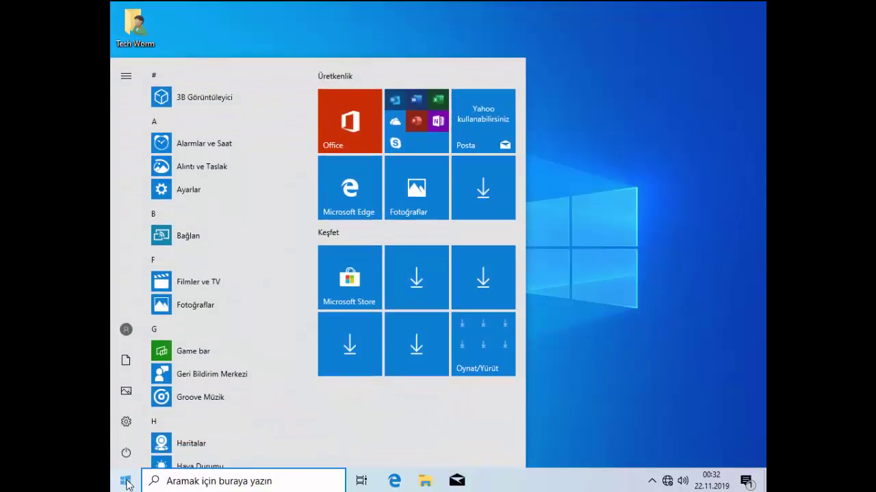
{"action": "left_click", "coordinate": [126, 422]}
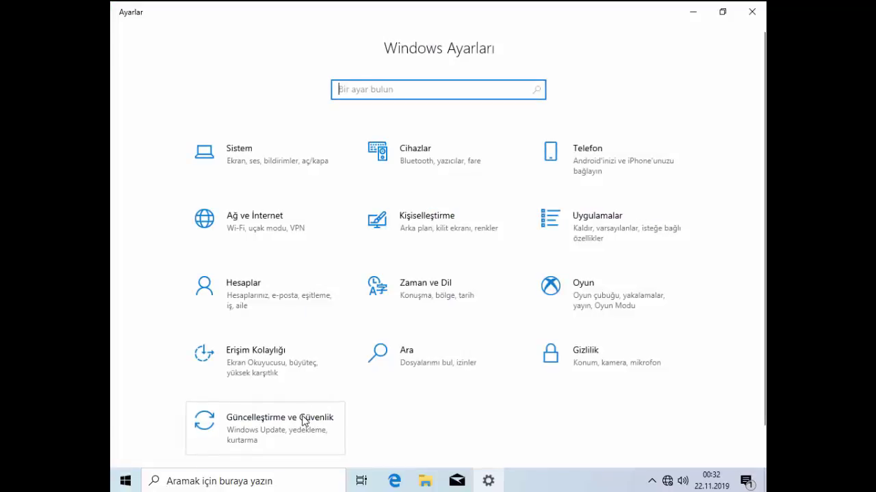
{"action": "left_click", "coordinate": [277, 427]}
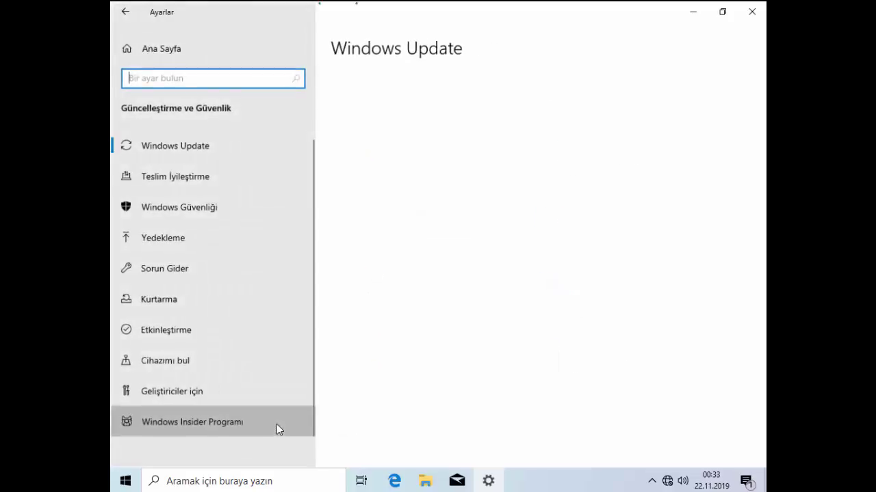
{"action": "left_click", "coordinate": [277, 424]}
{"action": "left_click", "coordinate": [210, 146]}
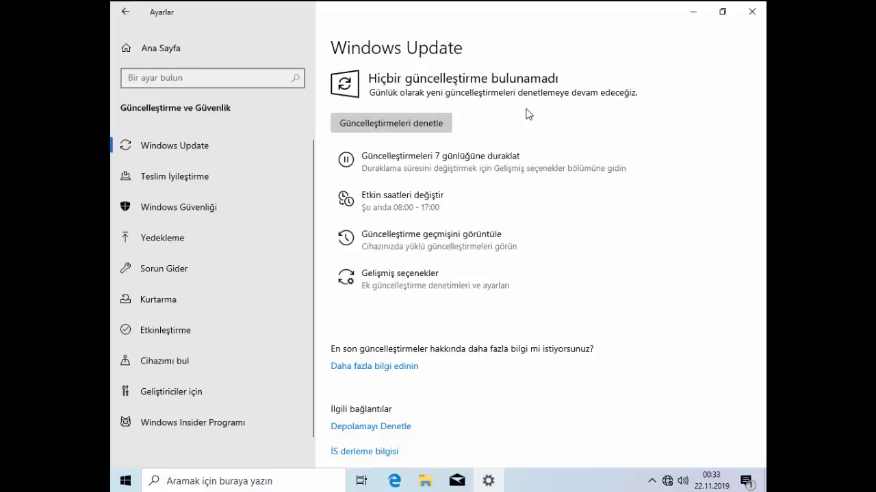
{"action": "left_click", "coordinate": [376, 123]}
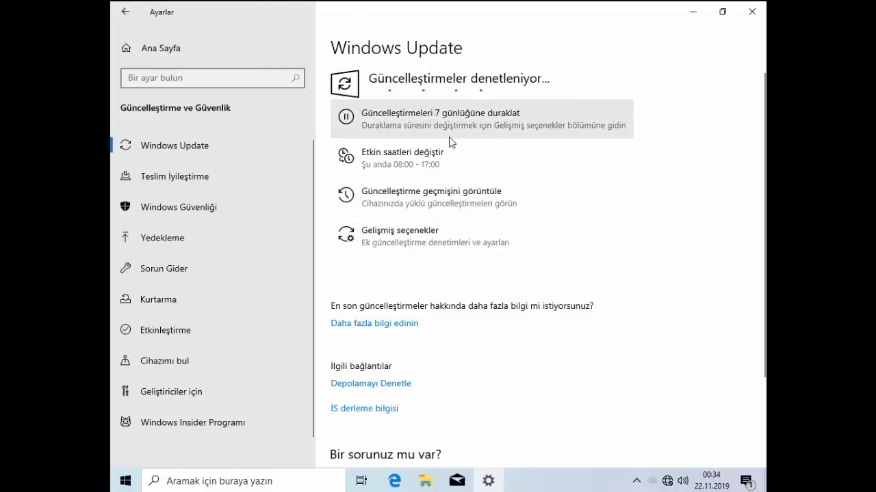
{"action": "left_click", "coordinate": [752, 12]}
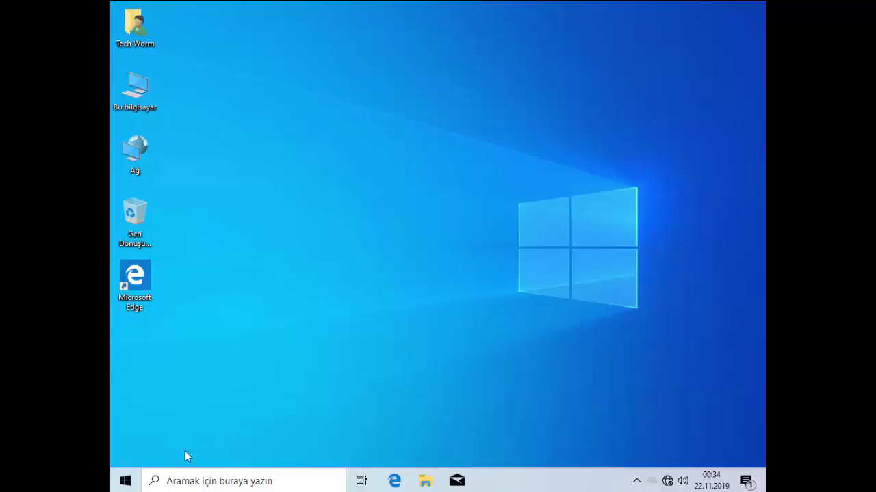
- Return to the Windows Update settings and retry the update check
{"action": "left_click", "coordinate": [133, 482]}
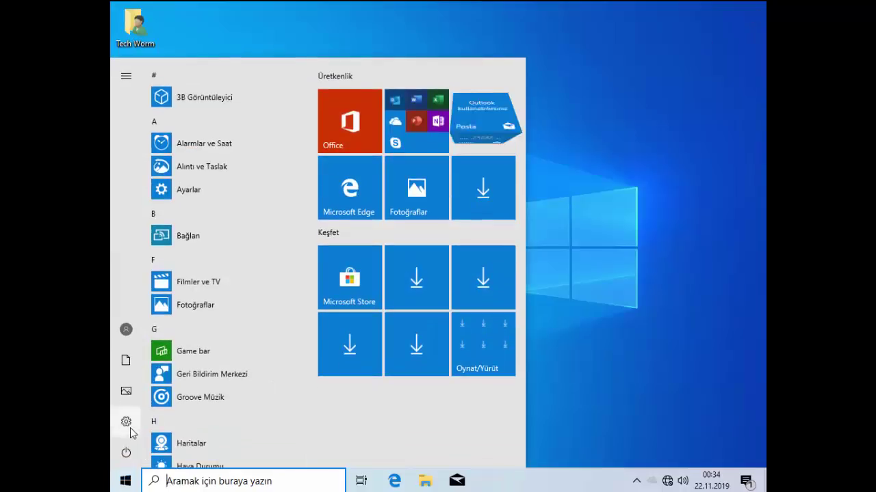
{"action": "left_click", "coordinate": [130, 423]}
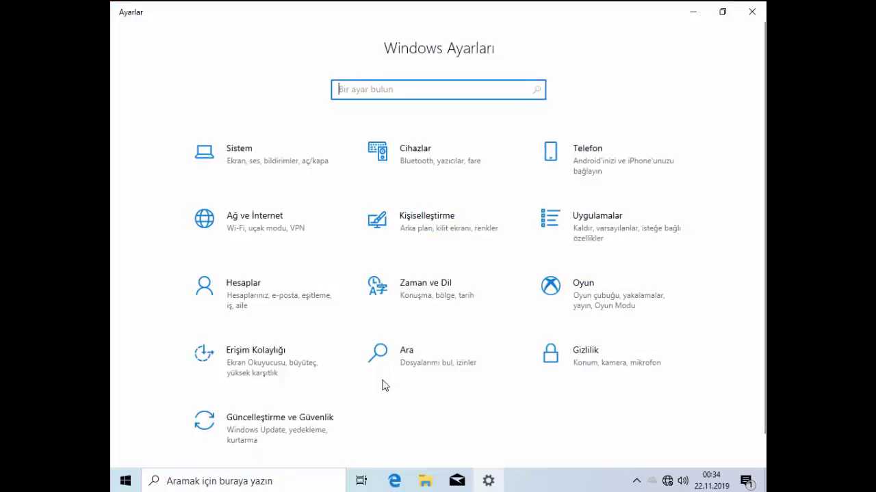
{"action": "left_click", "coordinate": [274, 434]}
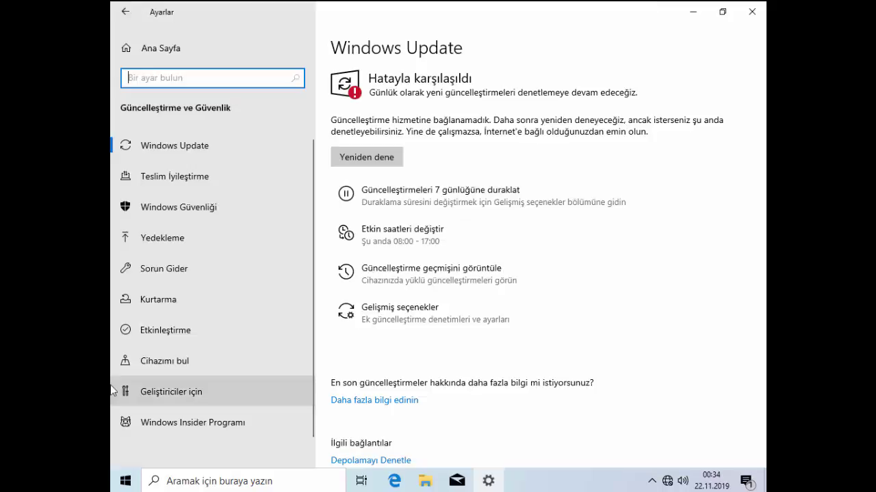
{"action": "left_click", "coordinate": [389, 158]}
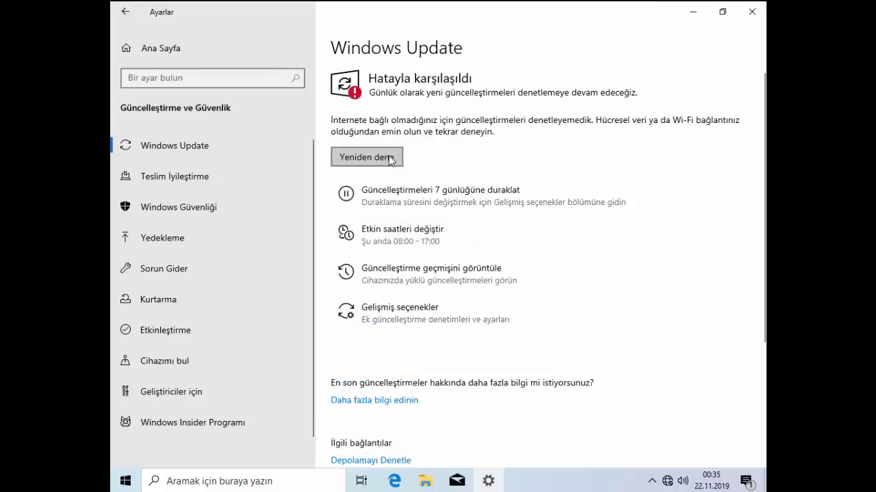
- Retry the update check and dismiss the Kurulumu bitirelim setup by cancelling the Microsoft account sign-in
{"action": "left_click", "coordinate": [388, 158]}
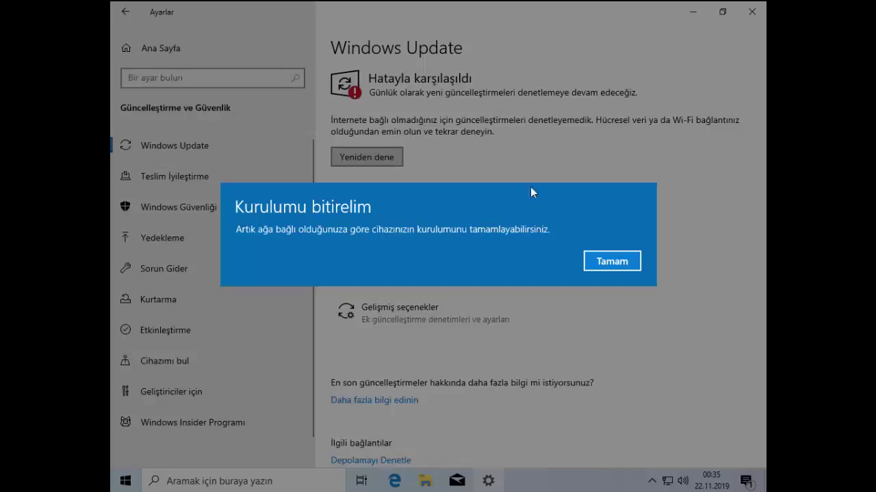
{"action": "left_click", "coordinate": [607, 260]}
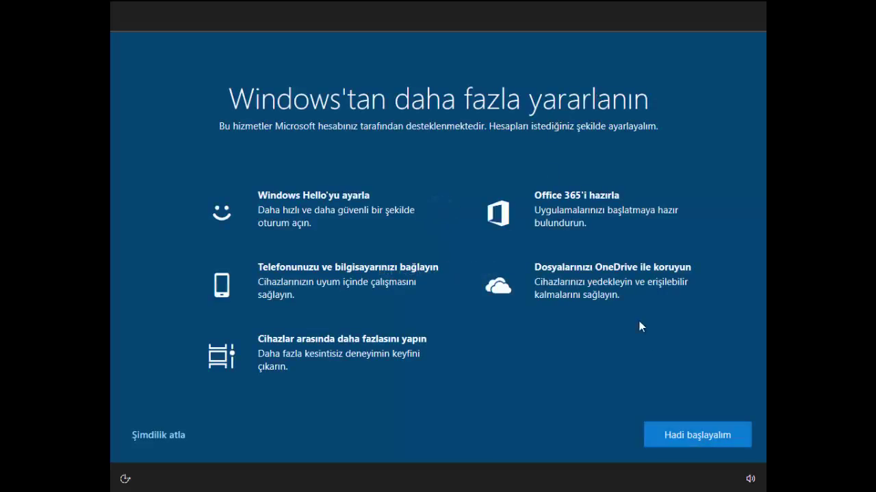
{"action": "left_click", "coordinate": [691, 435]}
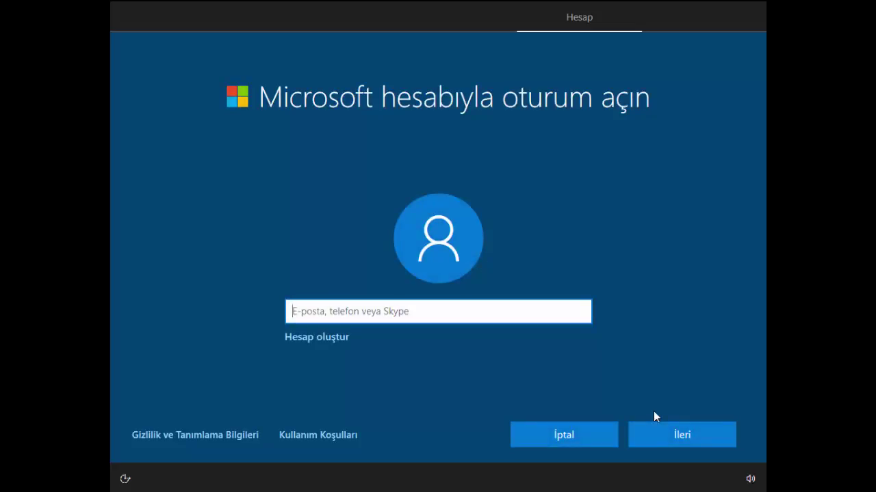
{"action": "left_click", "coordinate": [597, 435]}
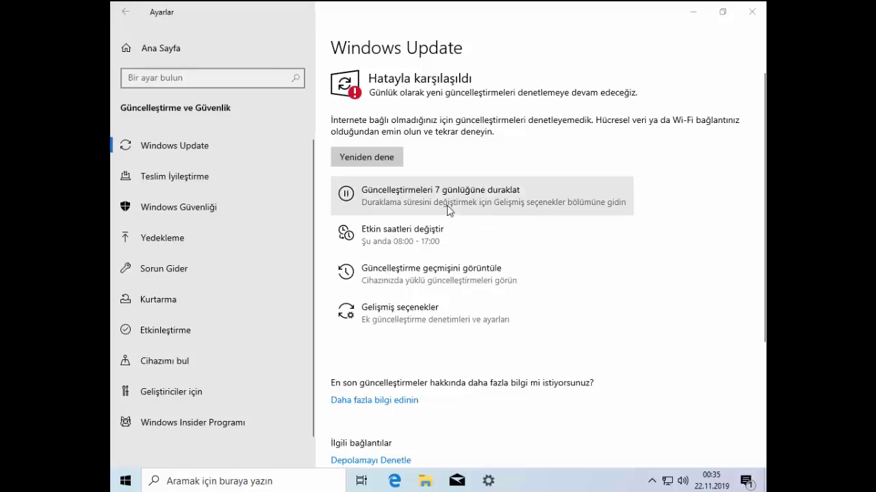
- Retry the Windows Update check and reload its status by reopening Güncelleştirme ve Güvenlik
{"action": "left_click", "coordinate": [383, 159]}
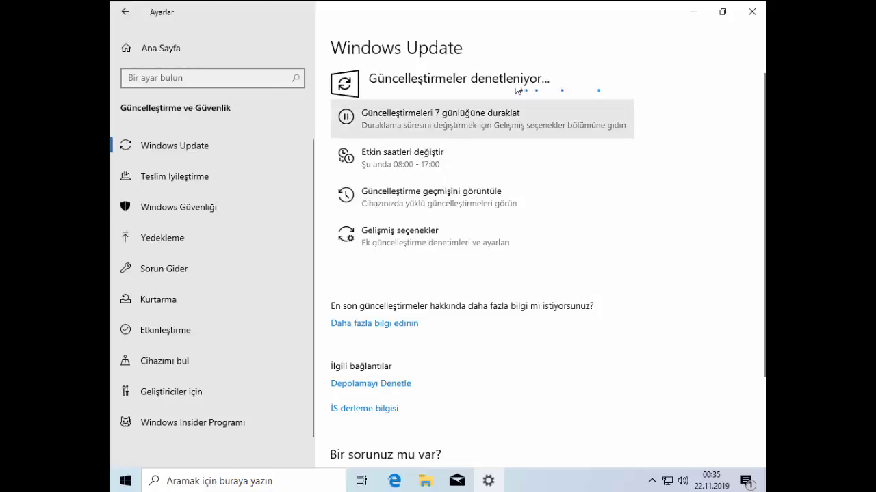
{"action": "left_click", "coordinate": [125, 11]}
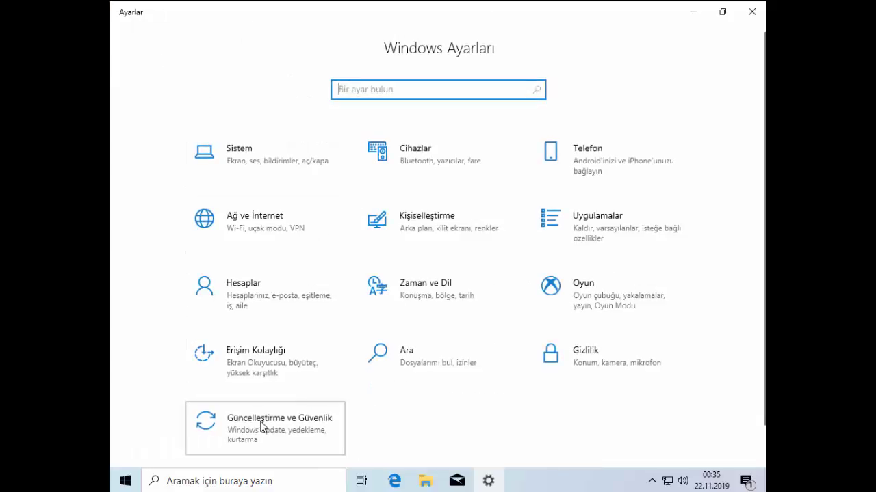
{"action": "left_click", "coordinate": [235, 425]}
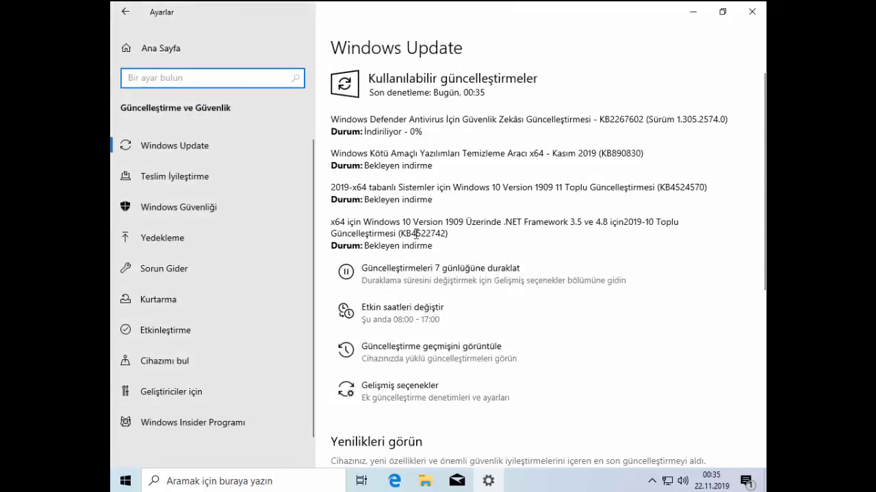
- Review the available updates and their download status in Windows Update, and close Settings
{"action": "left_click_drag", "start_coordinate": [413, 131], "coordinate": [430, 132]}
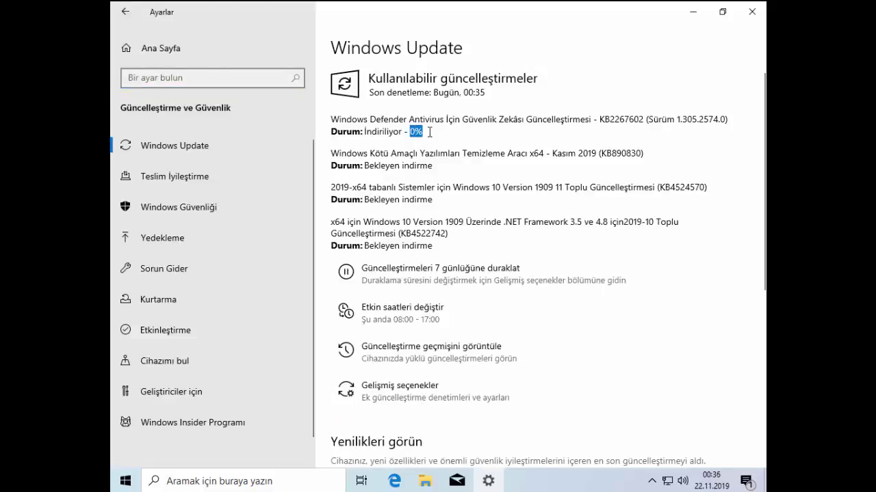
{"action": "double_click", "coordinate": [403, 198]}
{"action": "left_click", "coordinate": [407, 179]}
{"action": "scroll", "coordinate": [490, 299], "scroll_direction": "down", "scroll_amount": 5}
{"action": "scroll", "coordinate": [471, 366], "scroll_direction": "up", "scroll_amount": 5}
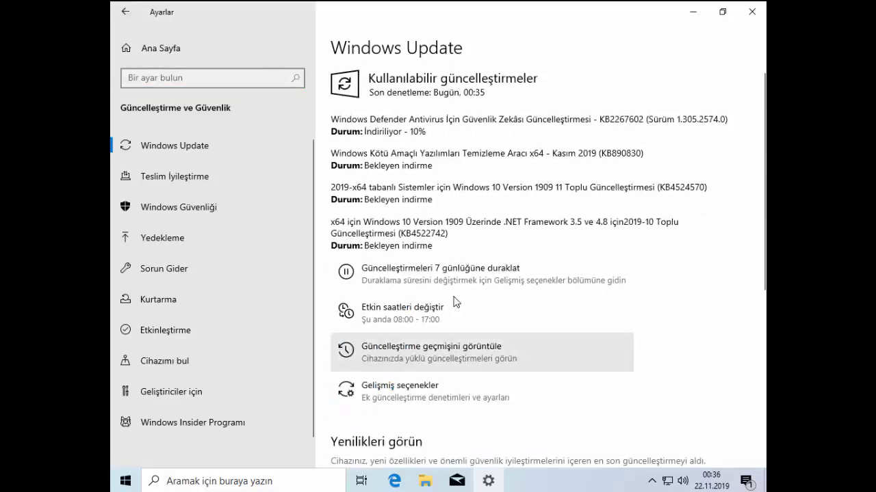
{"action": "scroll", "coordinate": [452, 332], "scroll_direction": "down", "scroll_amount": 3}
{"action": "scroll", "coordinate": [459, 338], "scroll_direction": "up", "scroll_amount": 3}
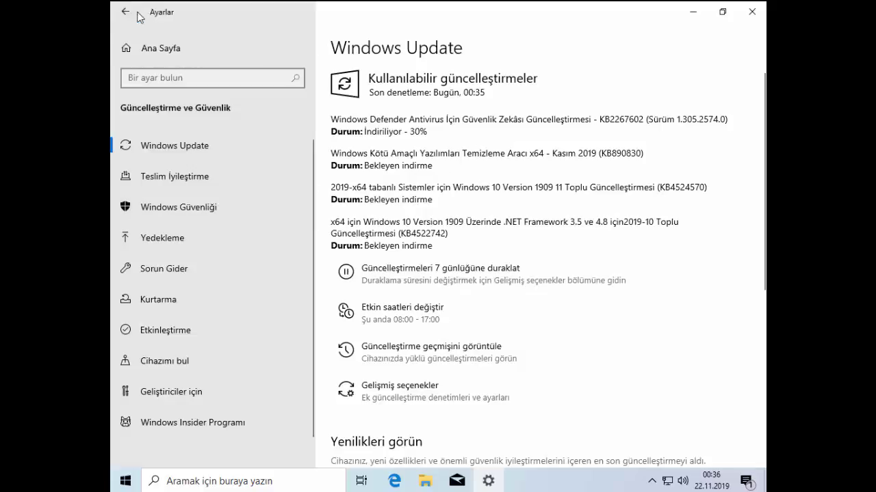
{"action": "left_click", "coordinate": [751, 12]}
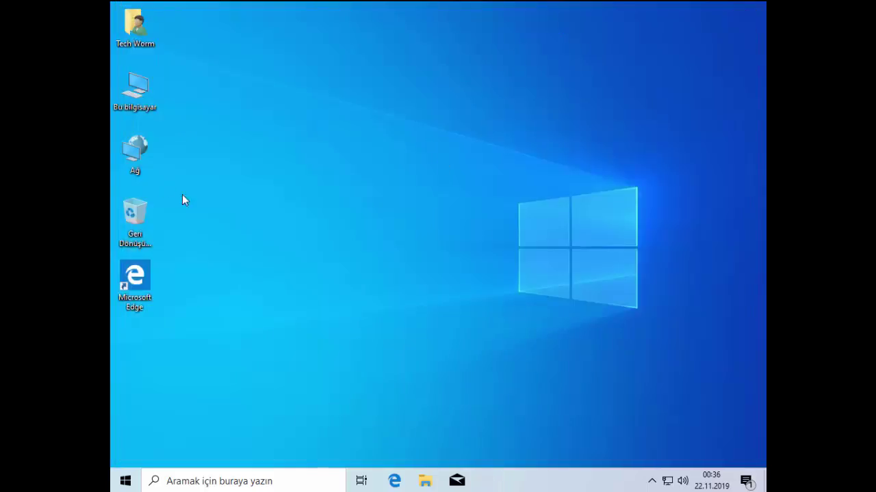
- Examine the edition and activation information in the properties of Bu bilgisayar, and close the window
{"action": "right_click", "coordinate": [144, 98]}
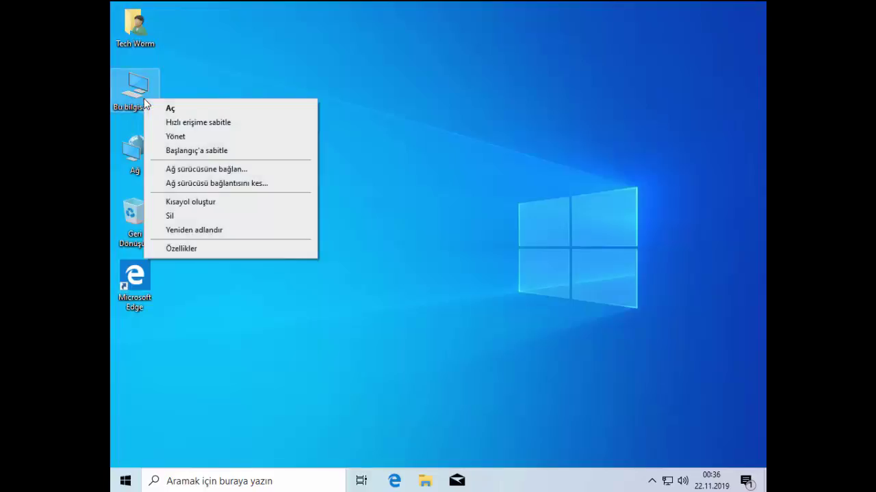
{"action": "left_click", "coordinate": [240, 255]}
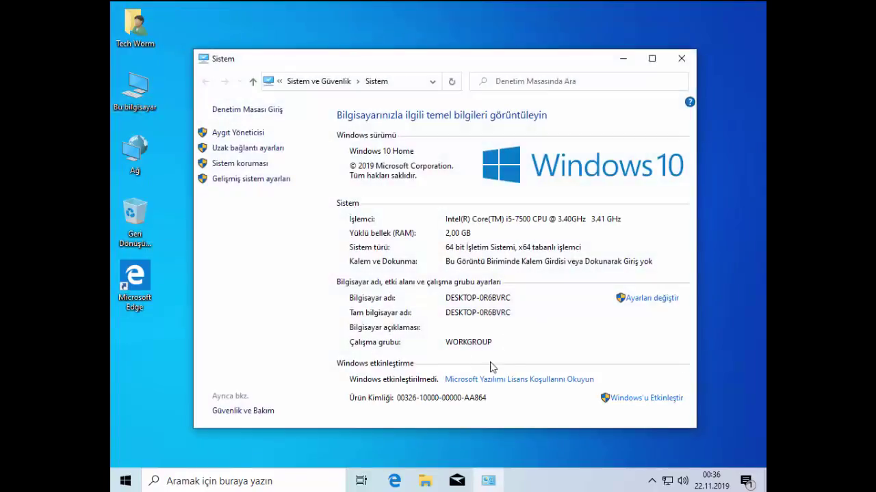
{"action": "left_click", "coordinate": [681, 59]}
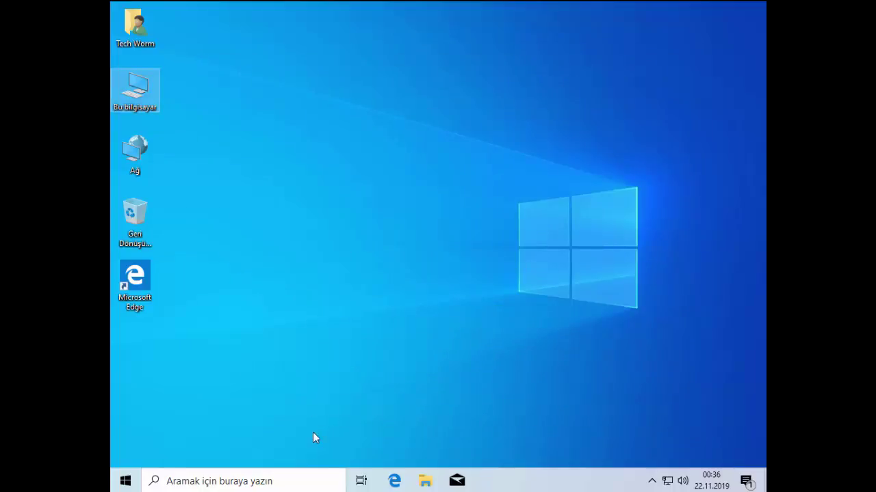
- Load google.com.tr in a maximized Microsoft Edge window and decline the offer to switch to Chrome
{"action": "left_click", "coordinate": [394, 482]}
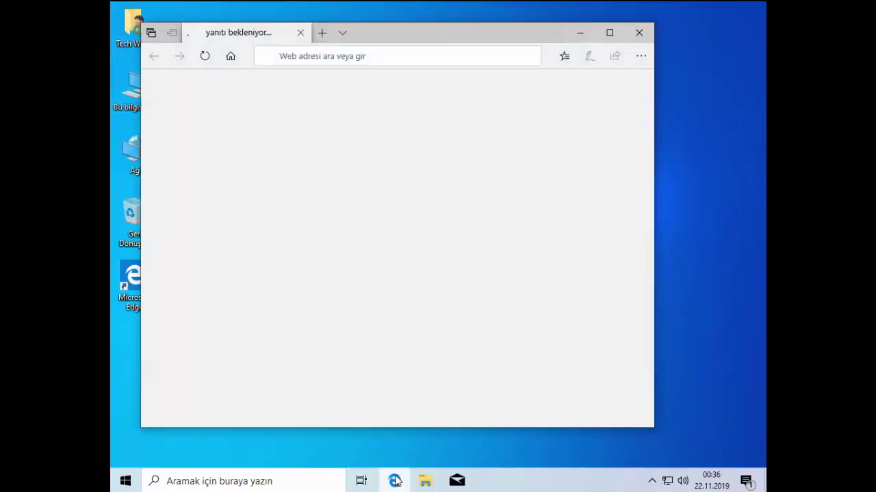
{"action": "left_click", "coordinate": [343, 57]}
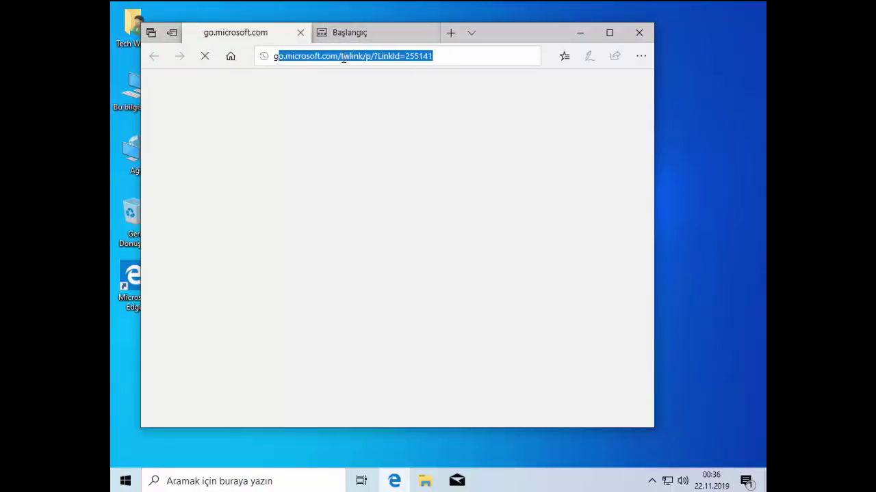
{"action": "type", "text": "google"}
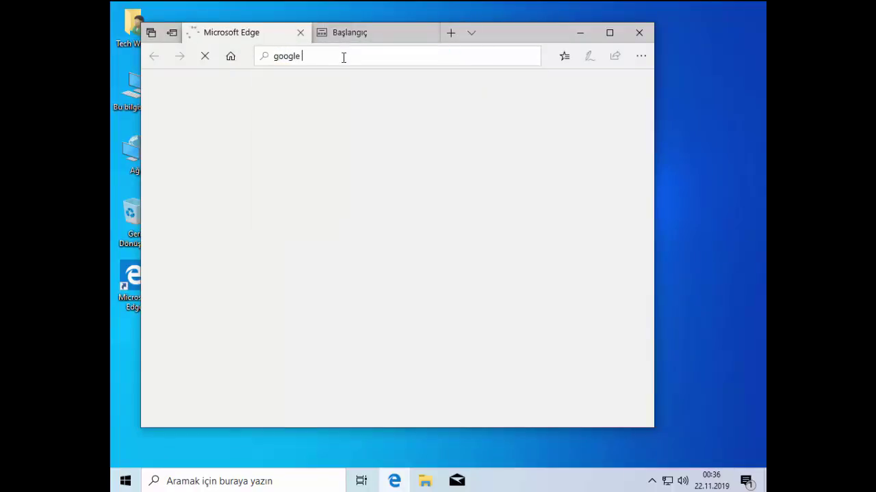
{"action": "key", "text": "BackSpace"}
{"action": "key", "text": "BackSpace"}
{"action": "key", "text": "BackSpace"}
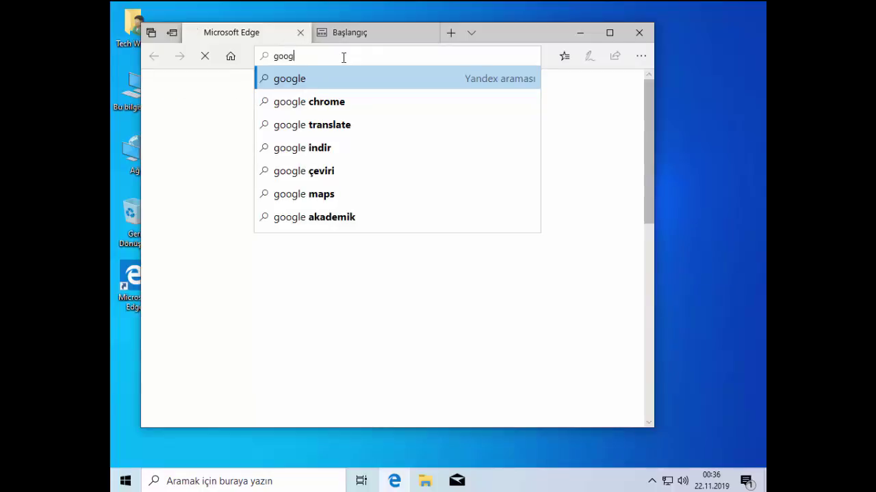
{"action": "key", "text": "Down"}
{"action": "type", "text": ".com"}
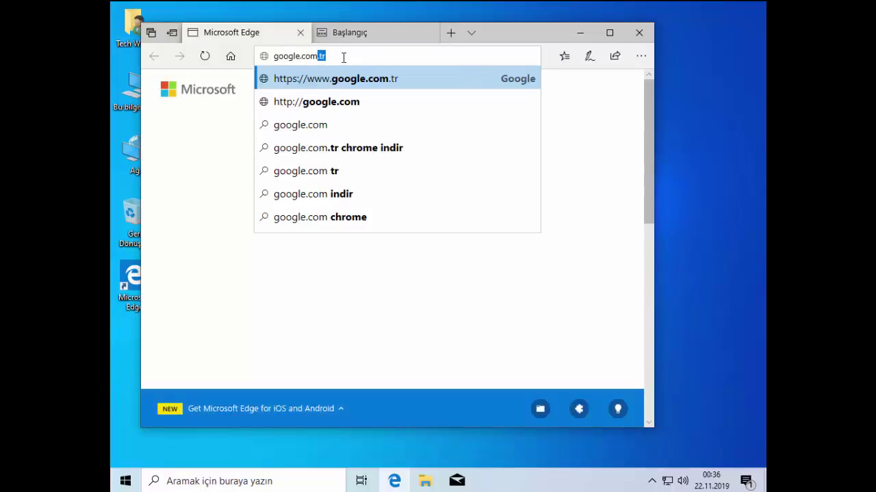
{"action": "key", "text": "Return"}
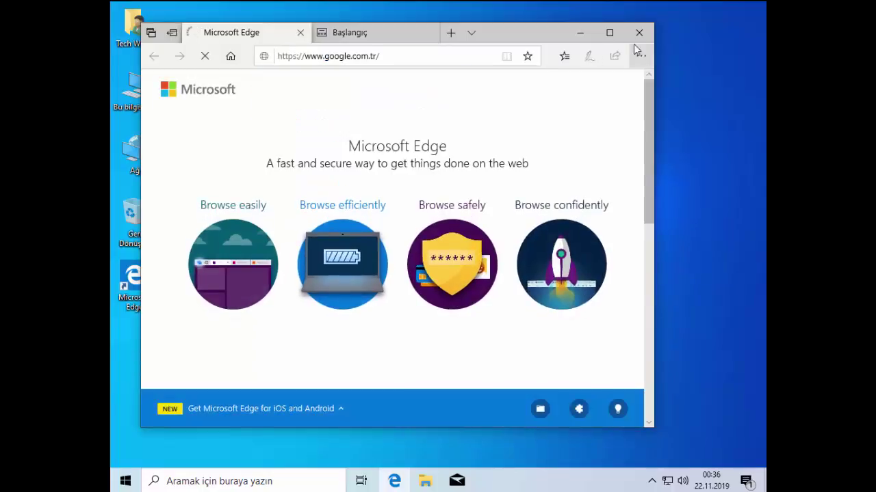
{"action": "left_click", "coordinate": [609, 33]}
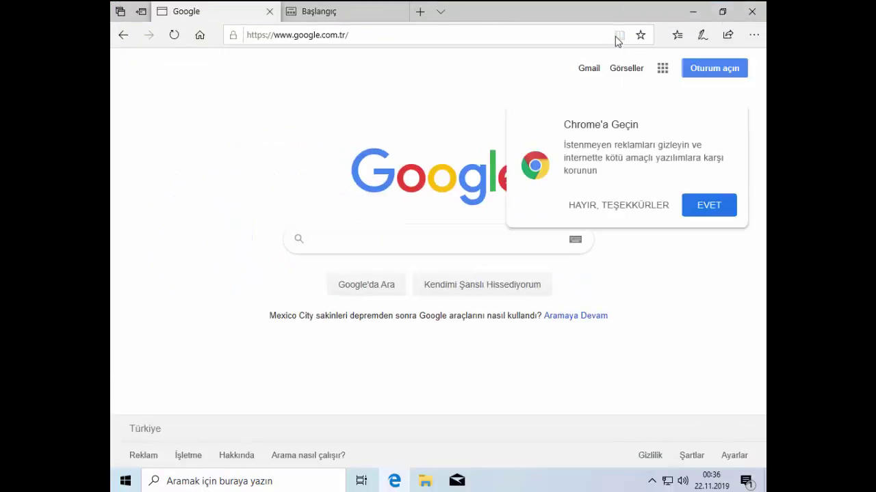
{"action": "left_click", "coordinate": [640, 212]}
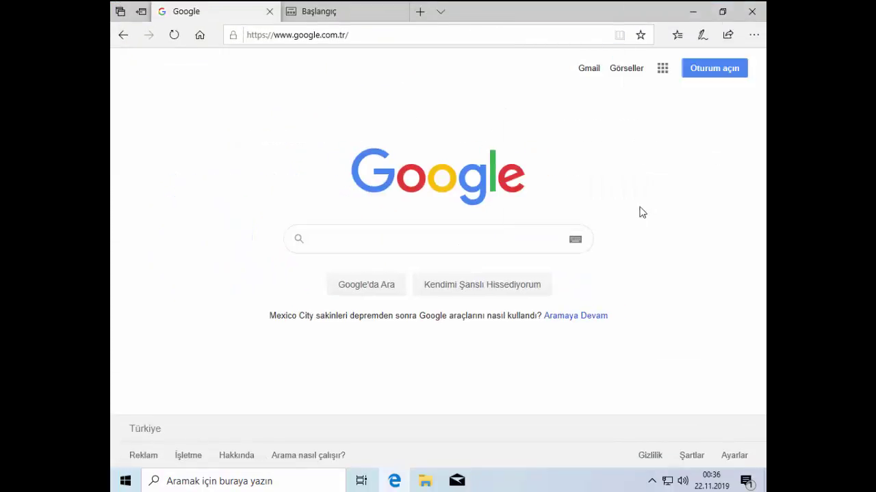
{"action": "left_click", "coordinate": [467, 239]}
{"action": "type", "text": "avast free"}
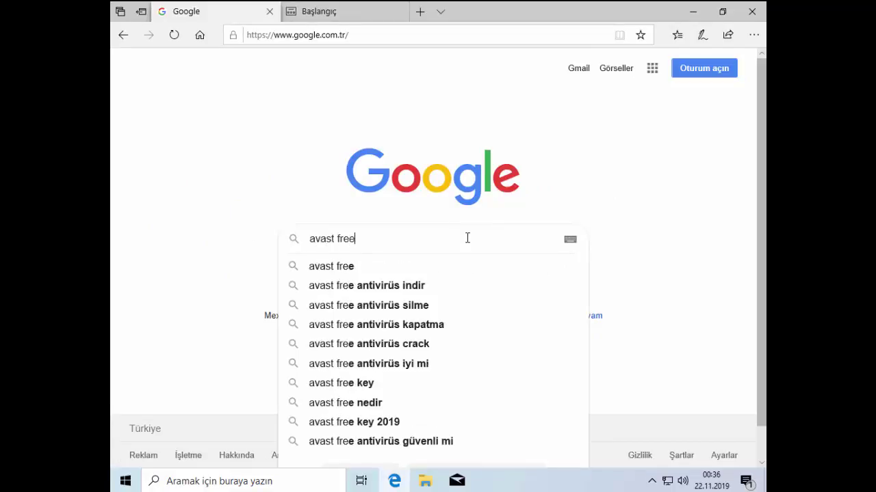
{"action": "key", "text": "Down"}
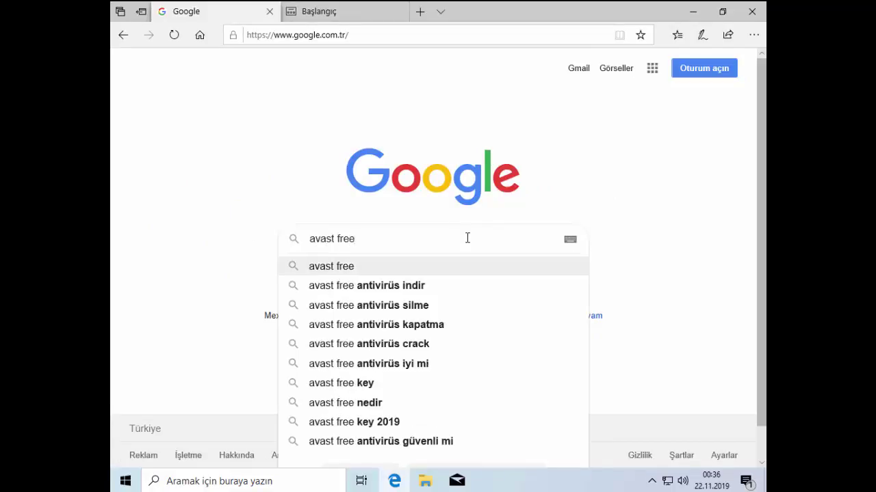
{"action": "key", "text": "Return"}
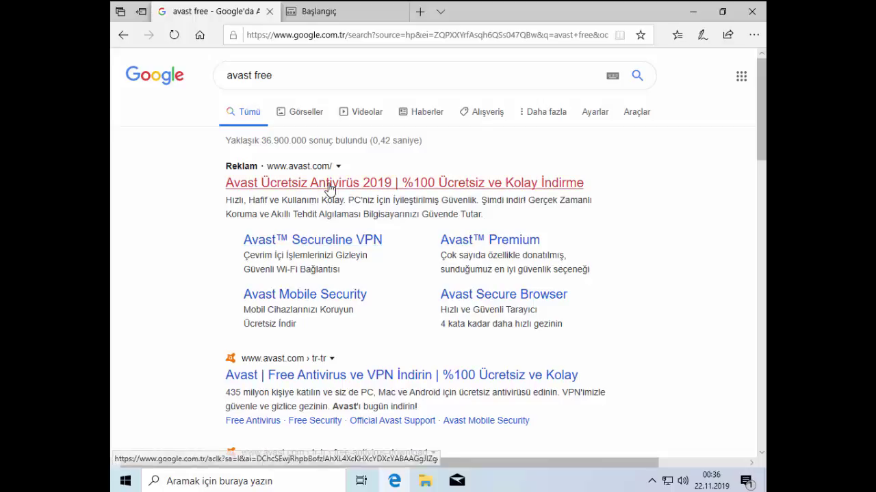
{"action": "left_click", "coordinate": [338, 382]}
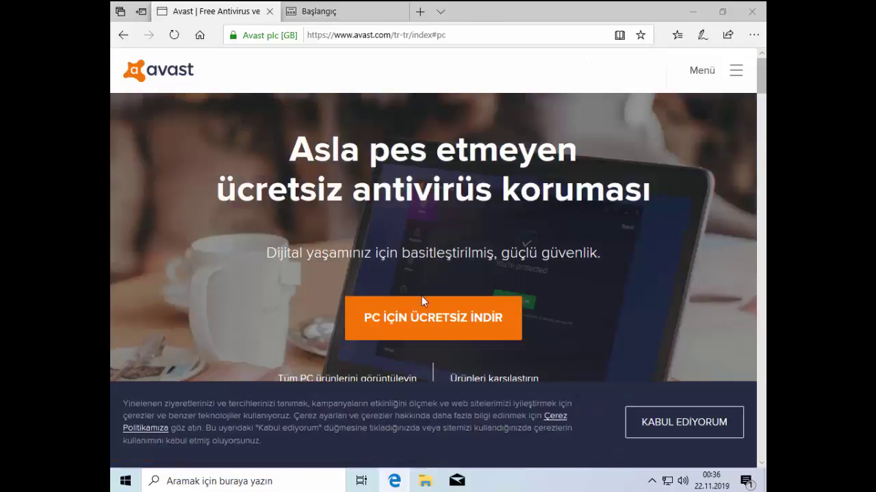
- Accept the Avast site's cookie notice and close Microsoft Edge with all its tabs
{"action": "left_click", "coordinate": [684, 422]}
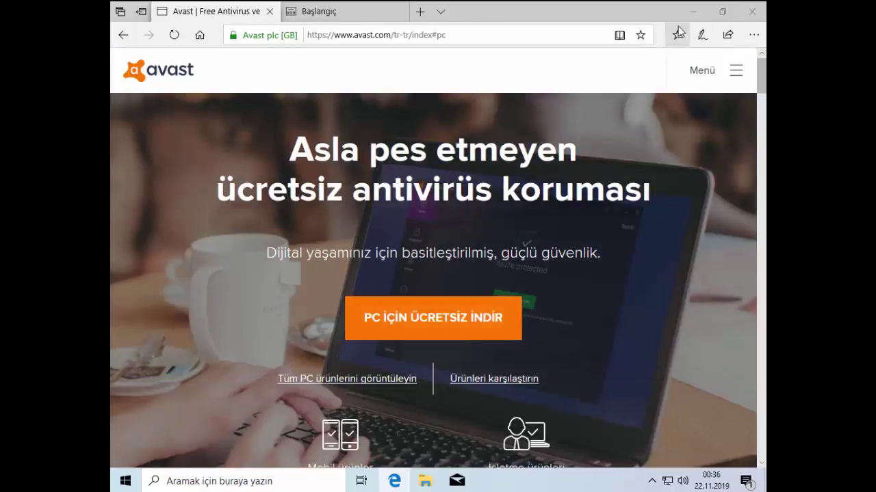
{"action": "left_click", "coordinate": [760, 12]}
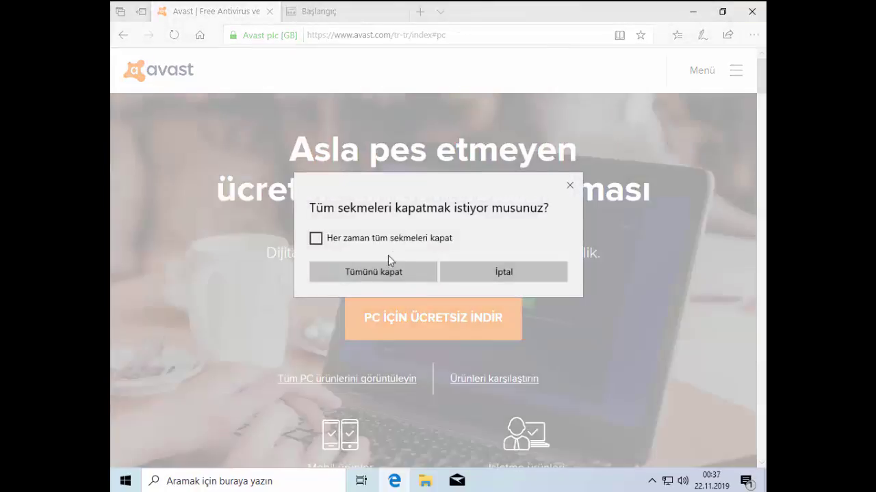
{"action": "left_click", "coordinate": [386, 272]}
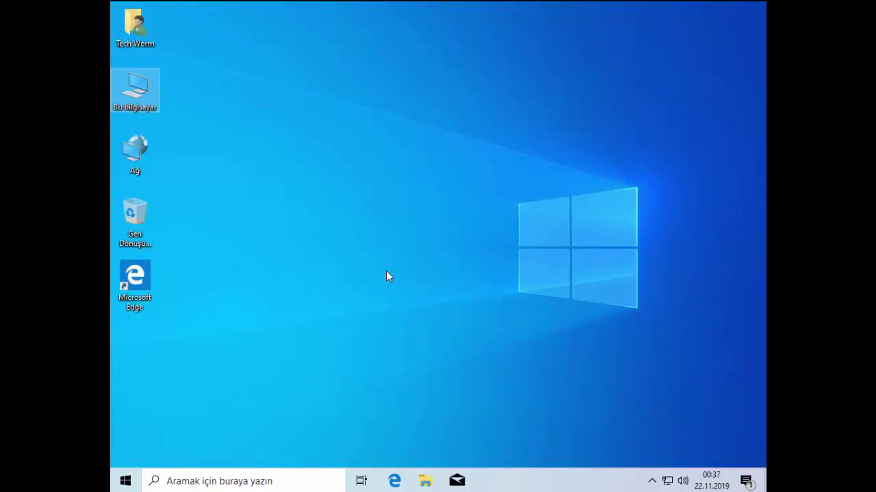